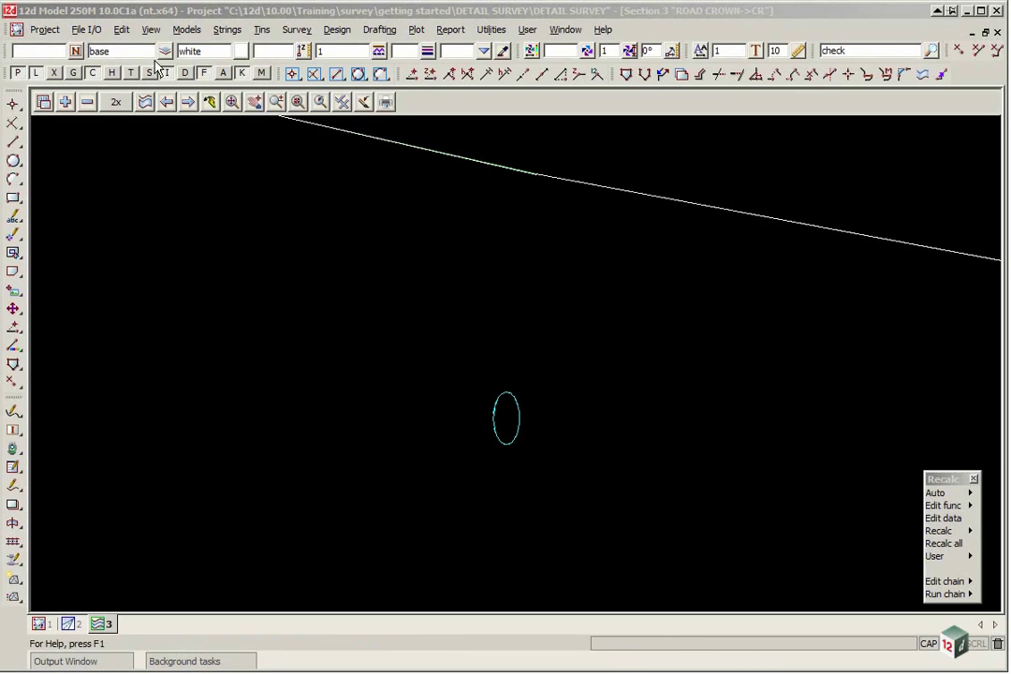
Create a new plan view and replace its default name with PLOT.
click(151, 29)
mouse_move(189, 193)
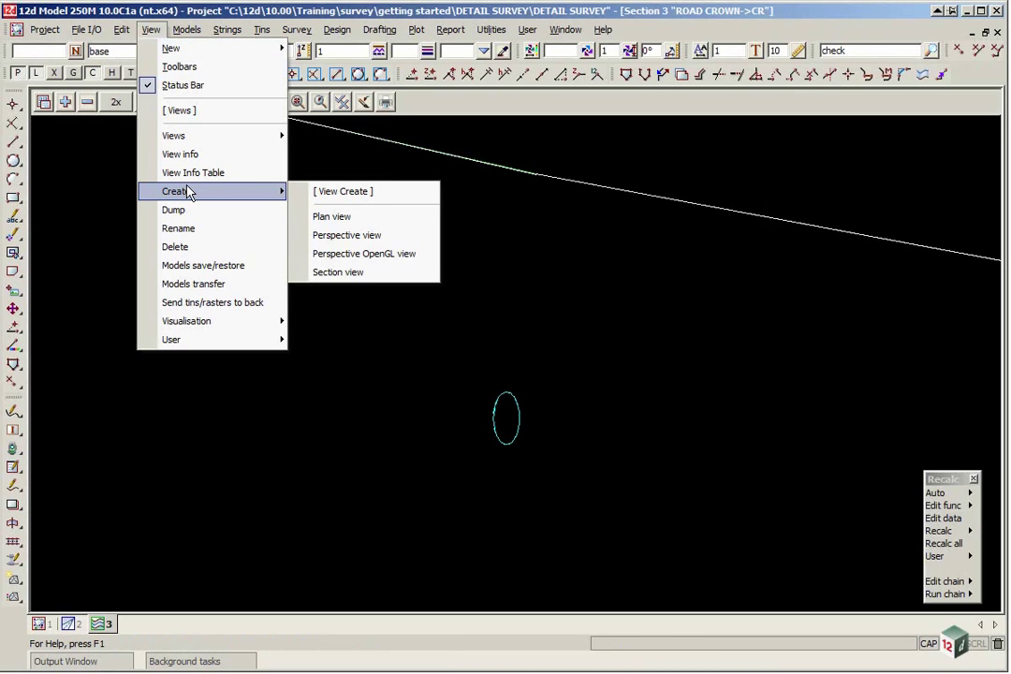
click(318, 216)
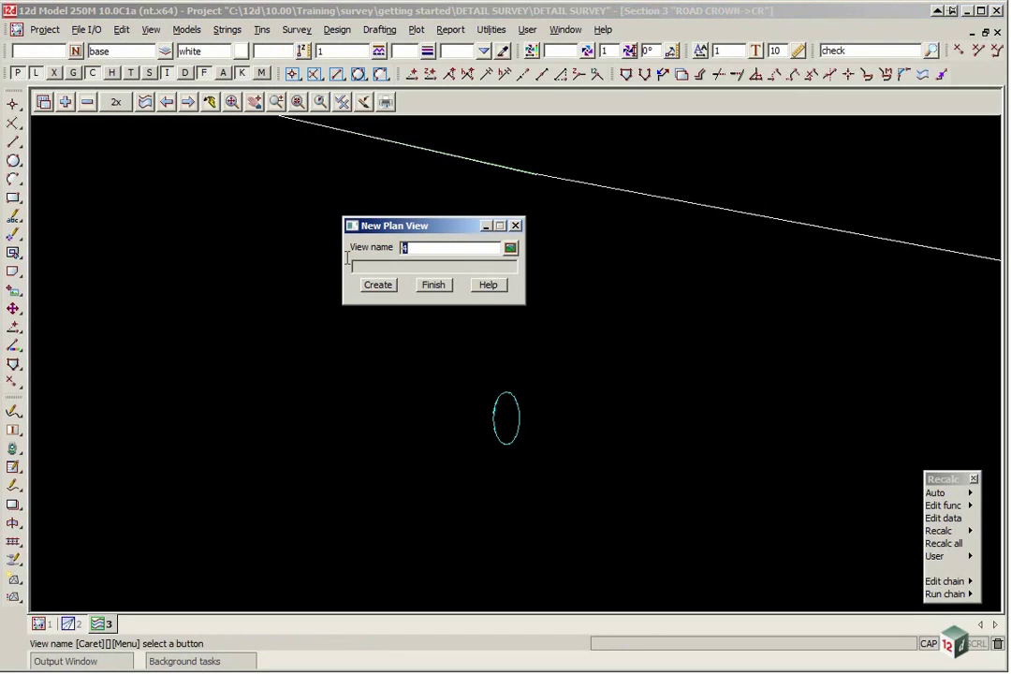
double_click(452, 247)
text(PL)
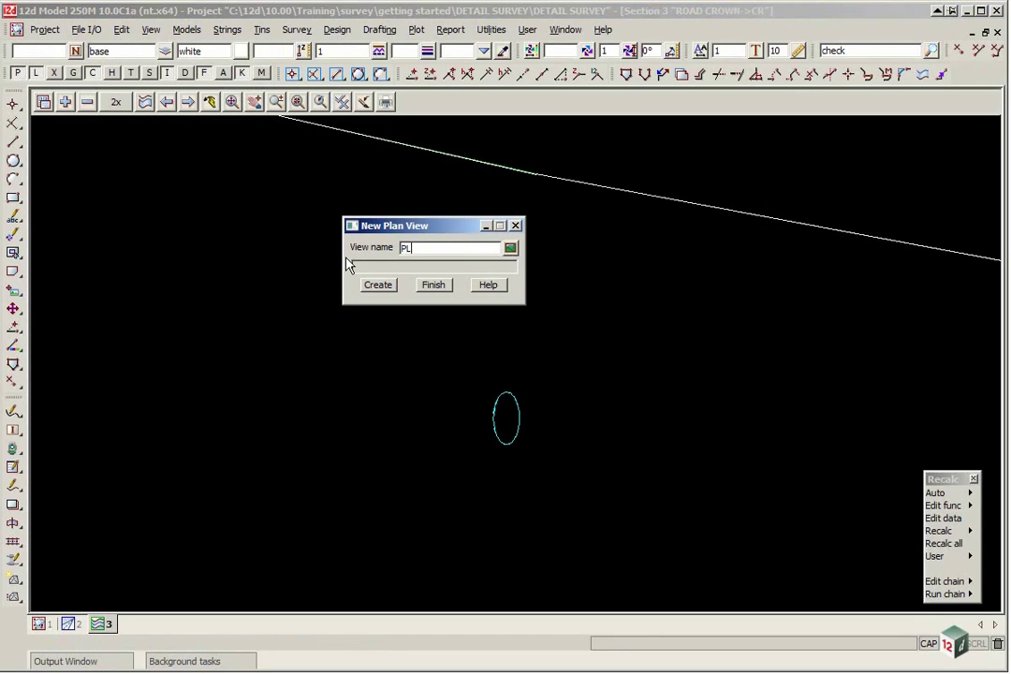
text(OT)
click(377, 284)
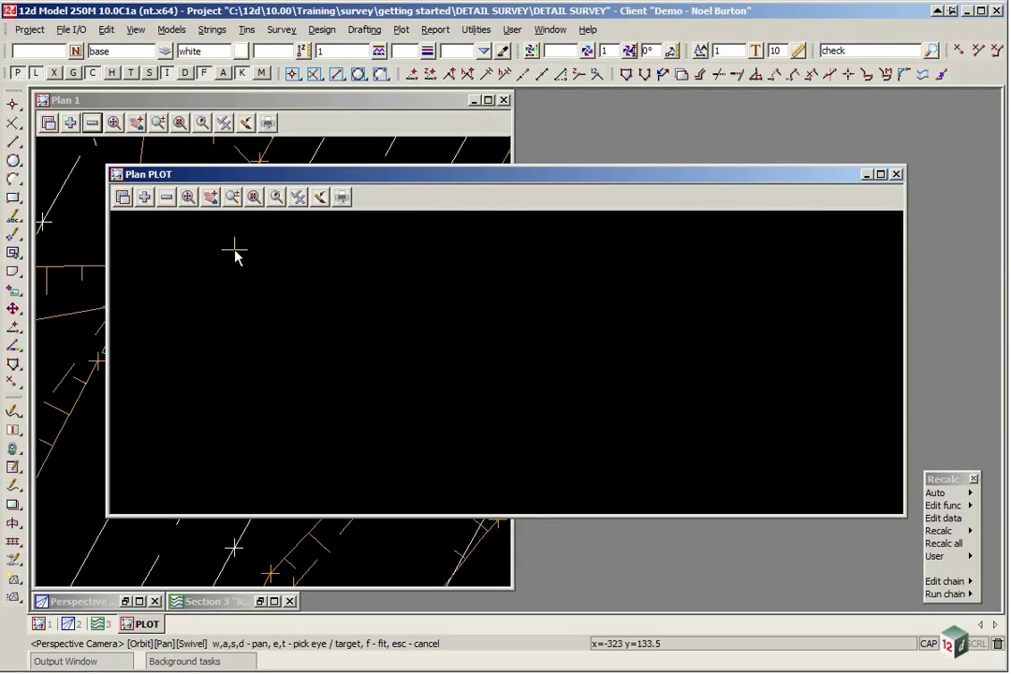
Add all models from DRNGE HEADWALL BOTTOM to WATER STOP VALVE to the PLOT view.
click(147, 204)
drag(167, 250, 176, 305)
drag(186, 236, 199, 471)
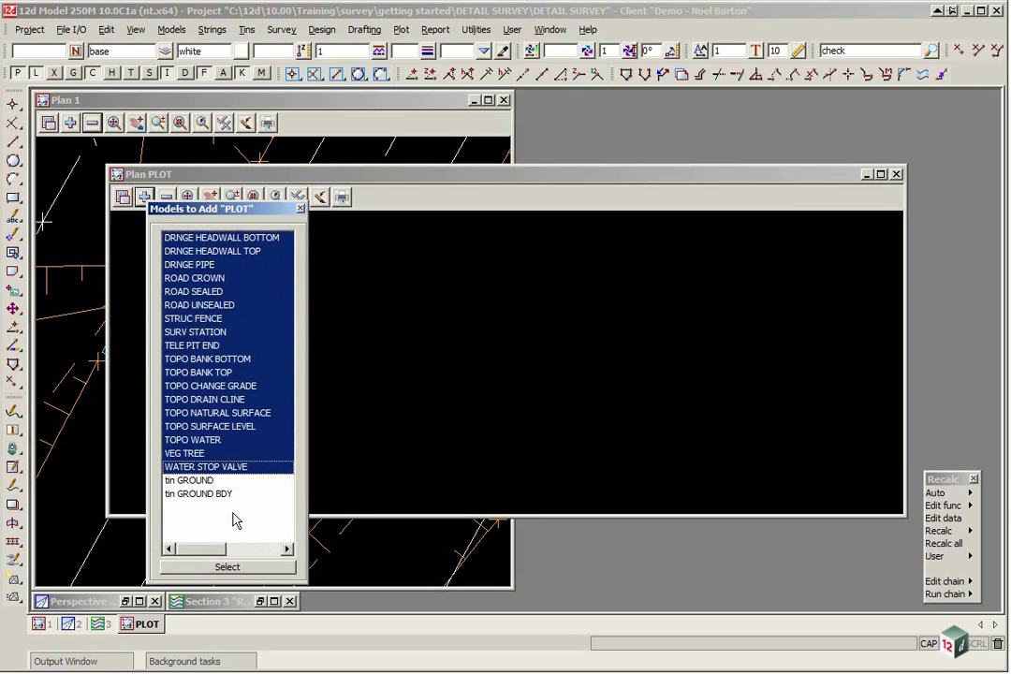
click(220, 568)
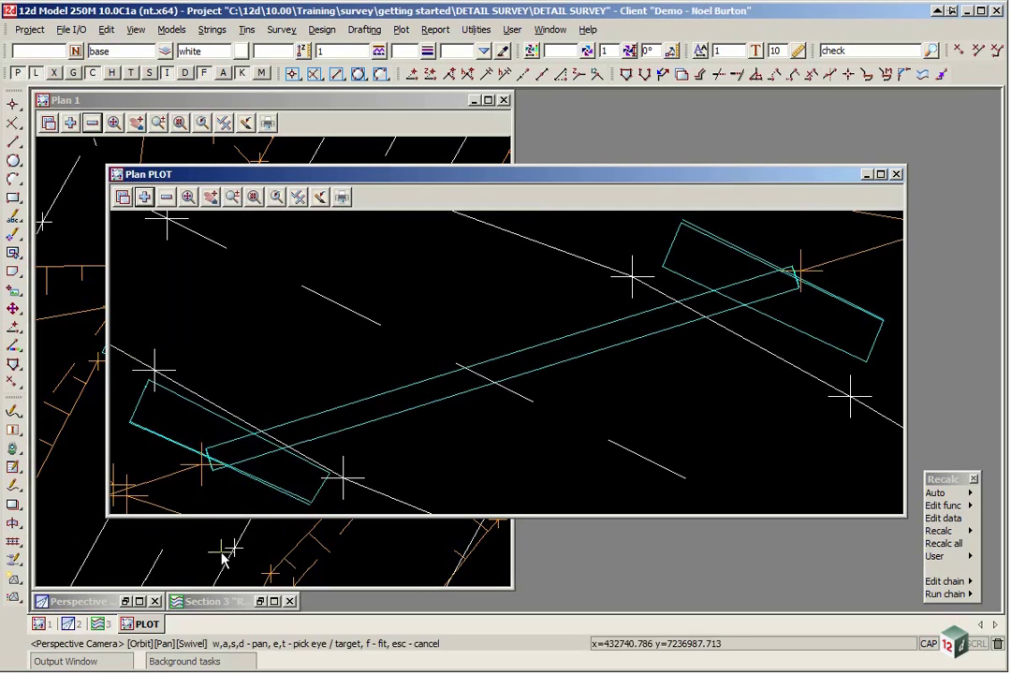
Maximize the PLOT view and fit the whole survey into it.
click(880, 175)
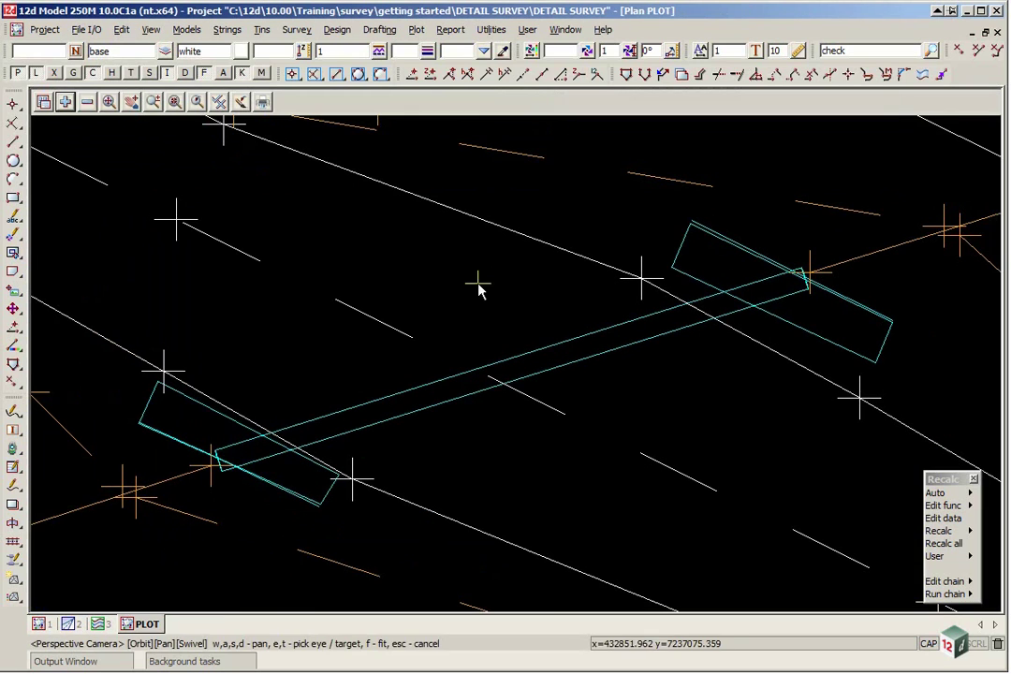
click(109, 101)
scroll(501, 451, up, 3)
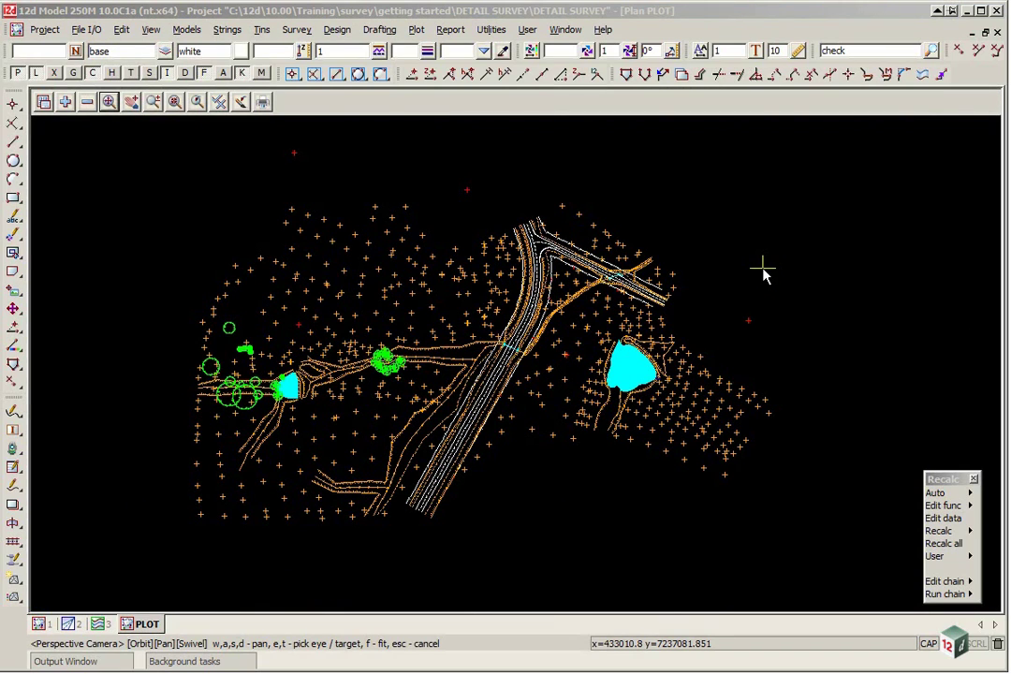
Open Label Map files > Apply from the File I/O menu.
click(92, 30)
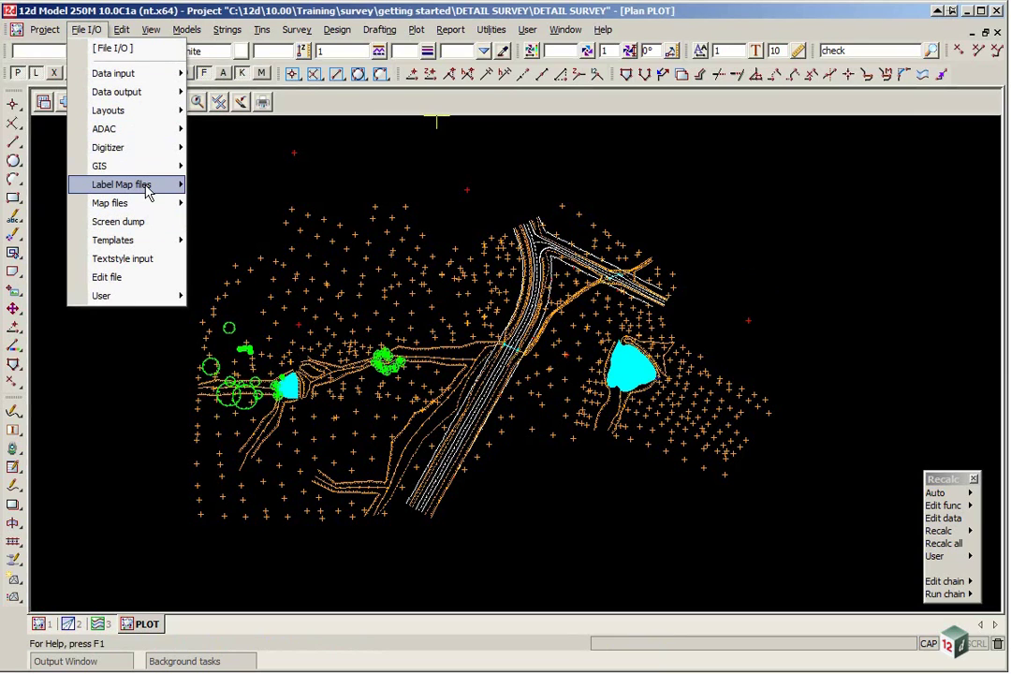
mouse_move(185, 189)
click(225, 229)
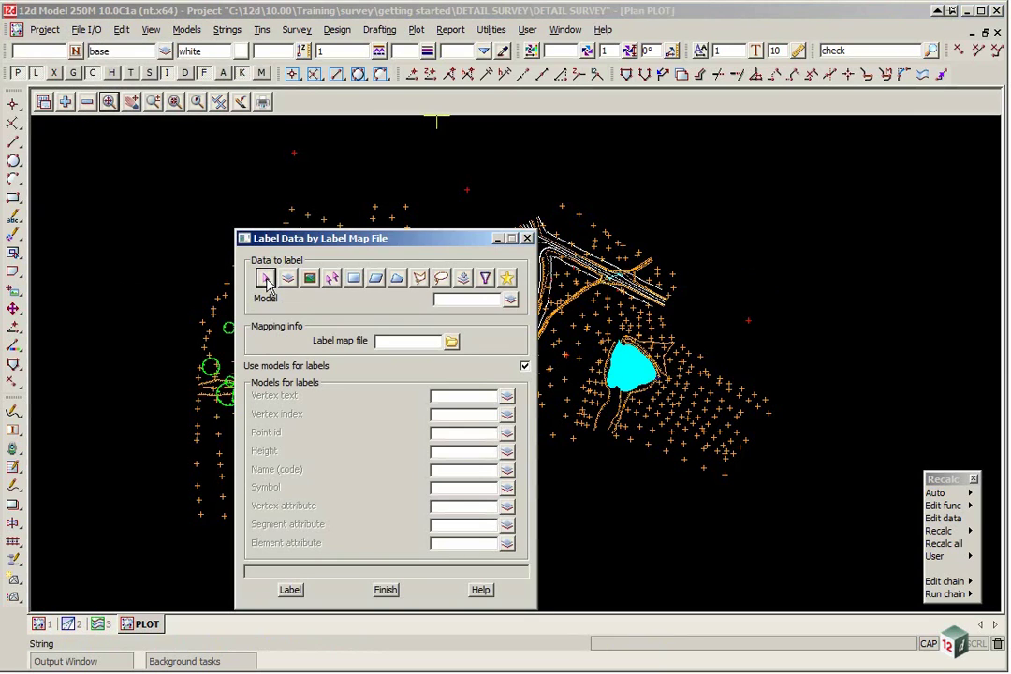
drag(296, 240, 524, 123)
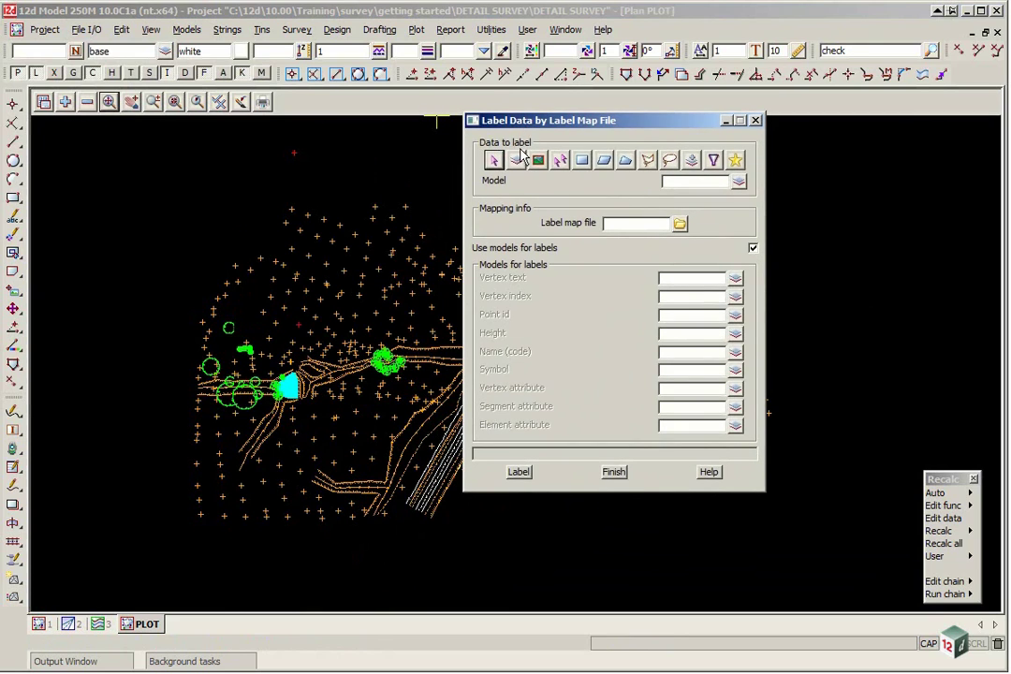
Target the View data type PLOT and load DETAIL SURVEY v10.label_mapfile.
click(539, 162)
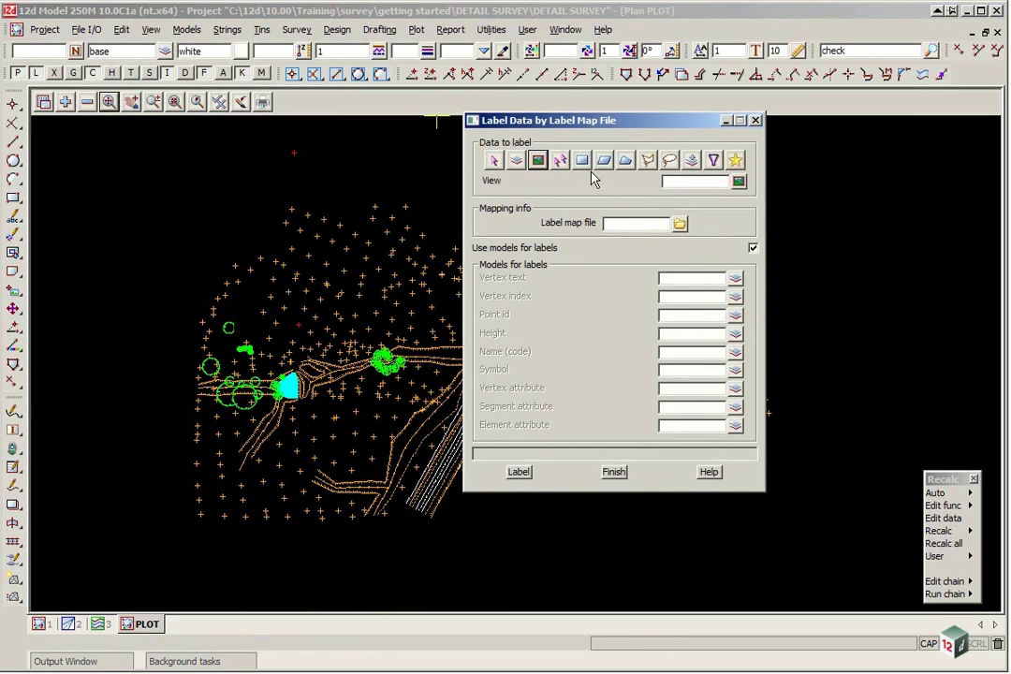
click(738, 182)
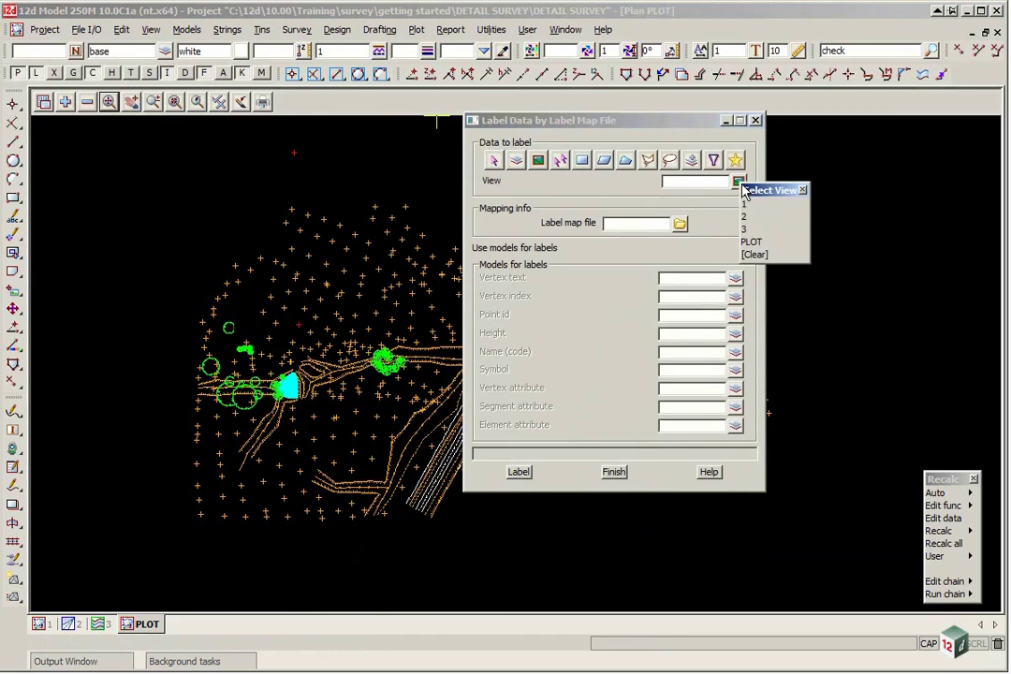
click(758, 240)
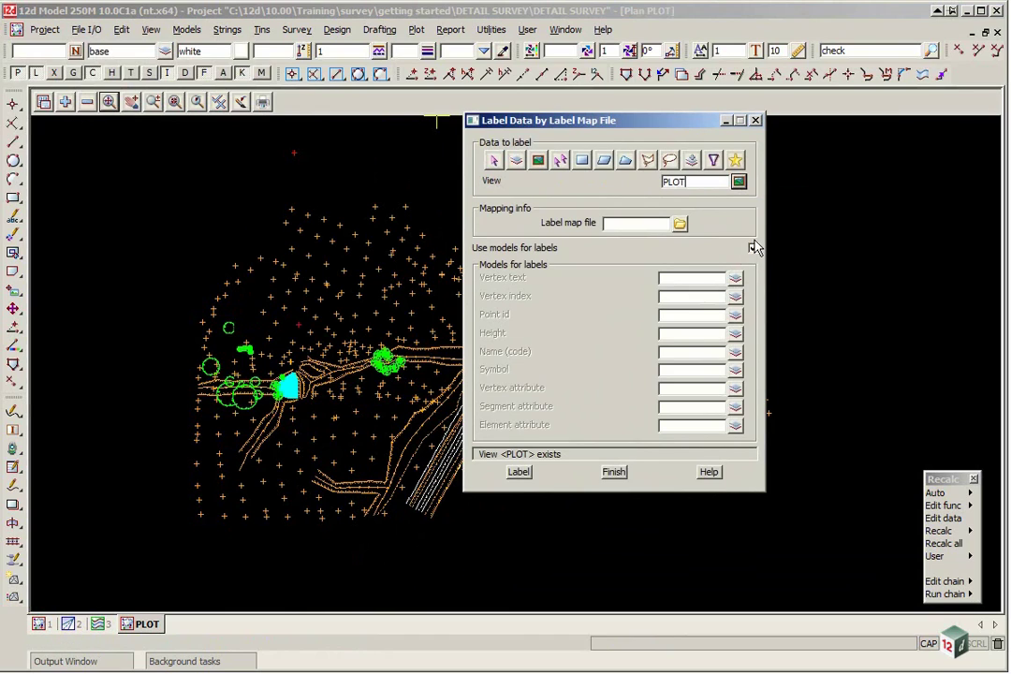
click(680, 226)
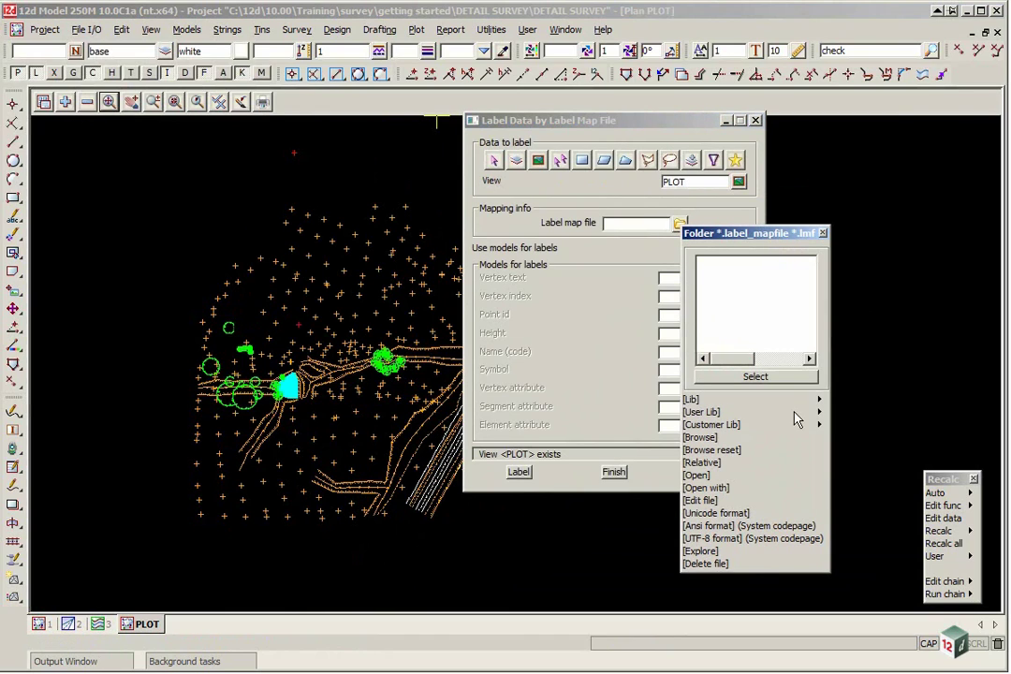
mouse_move(812, 413)
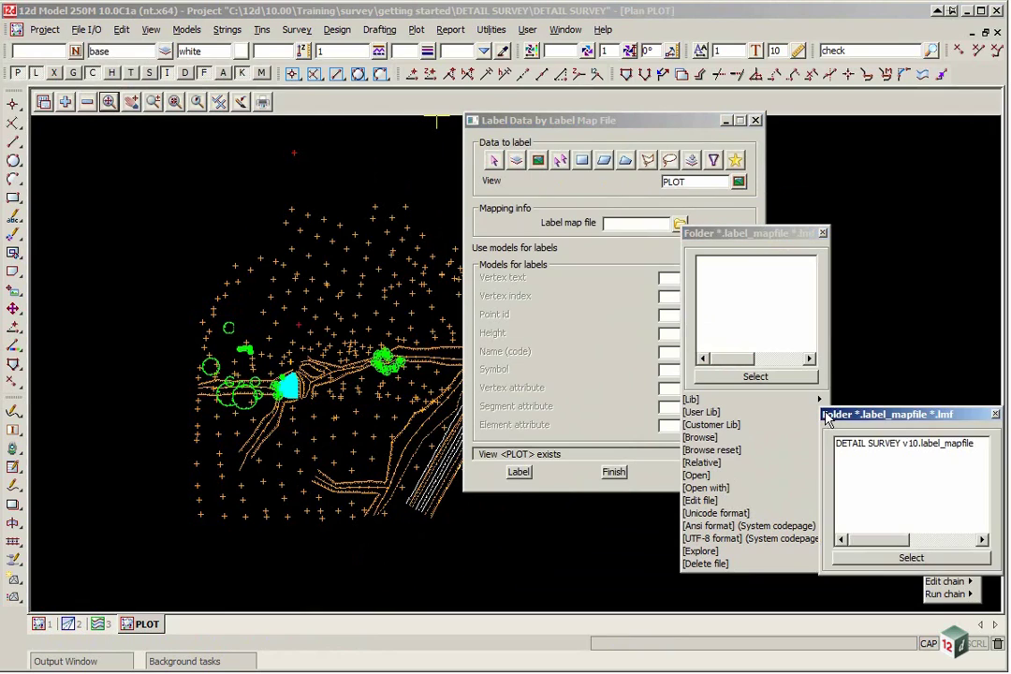
double_click(893, 446)
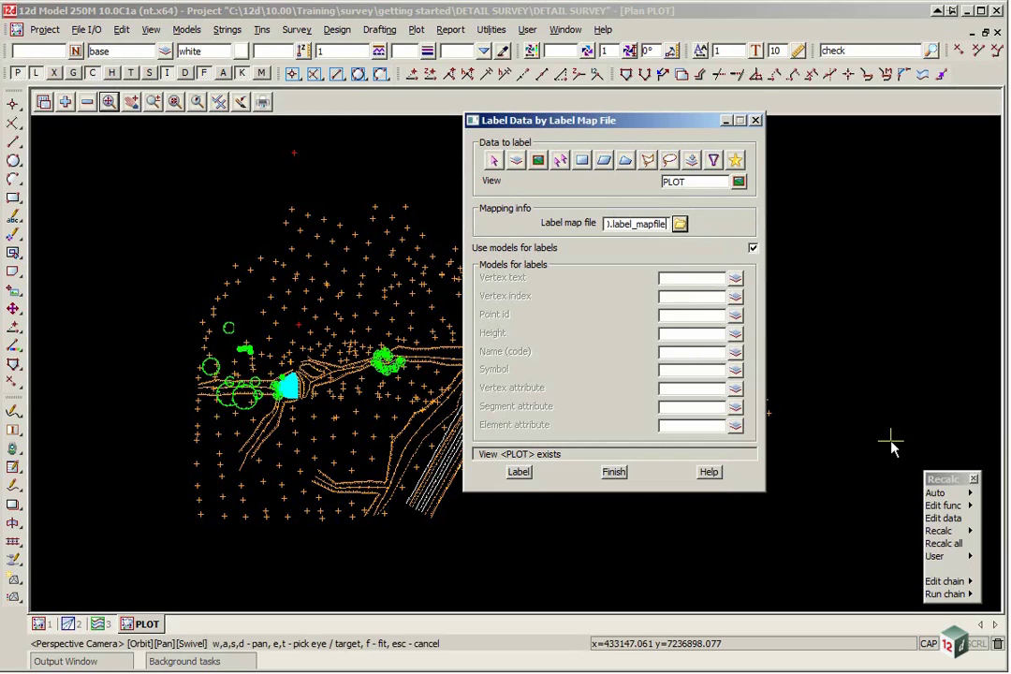
drag(562, 120, 518, 95)
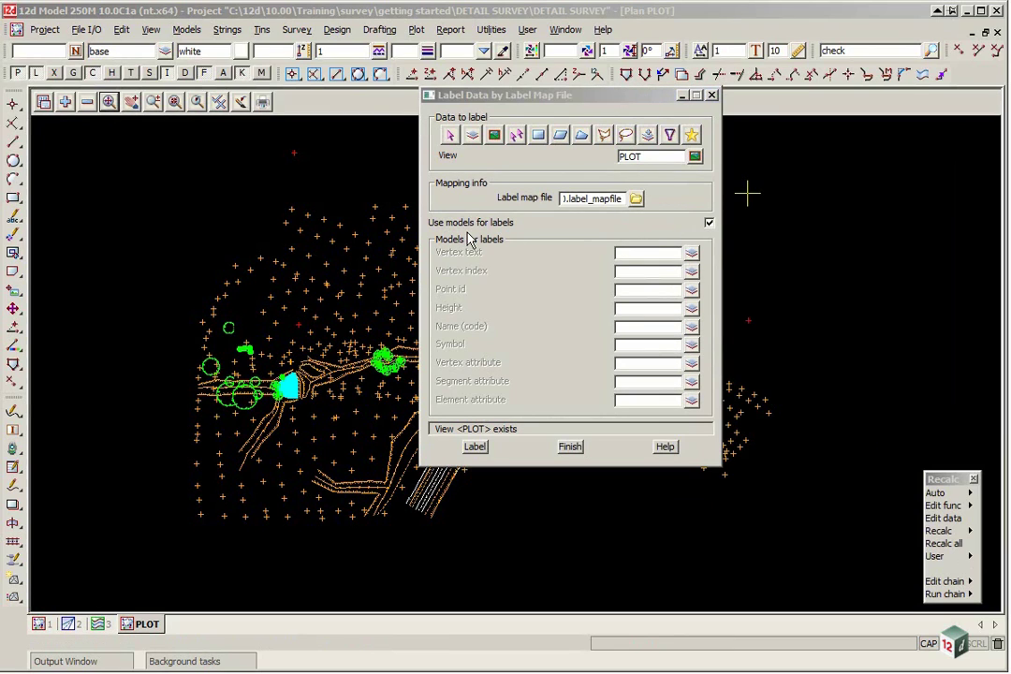
Untick Use models for labels and enter prefixes txt ptno, txt ht, txt cd and txt att.
click(708, 224)
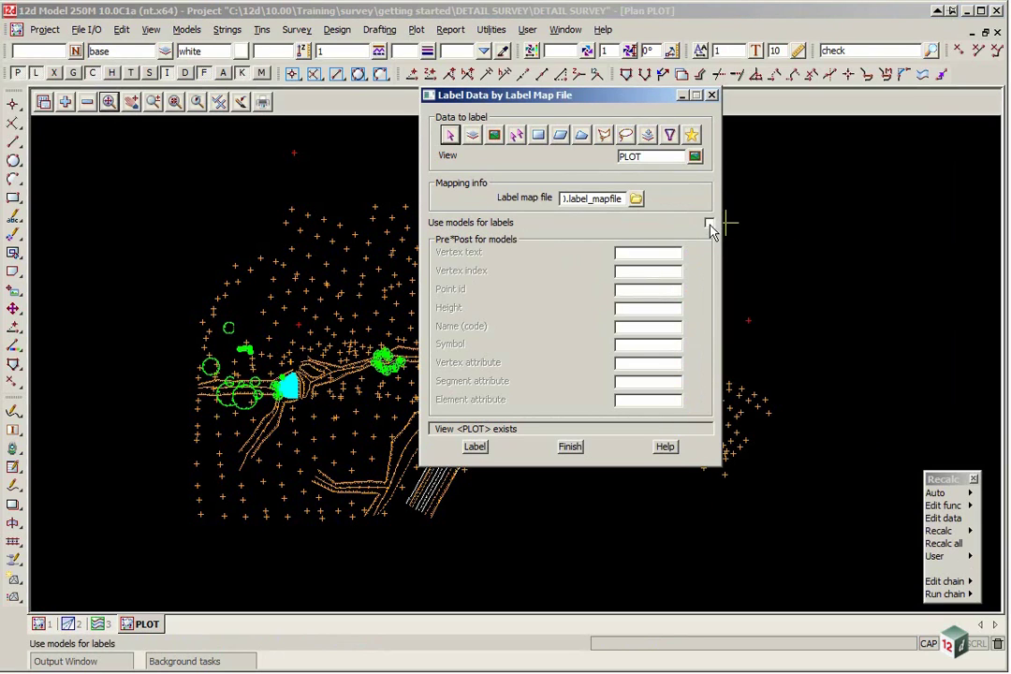
click(629, 291)
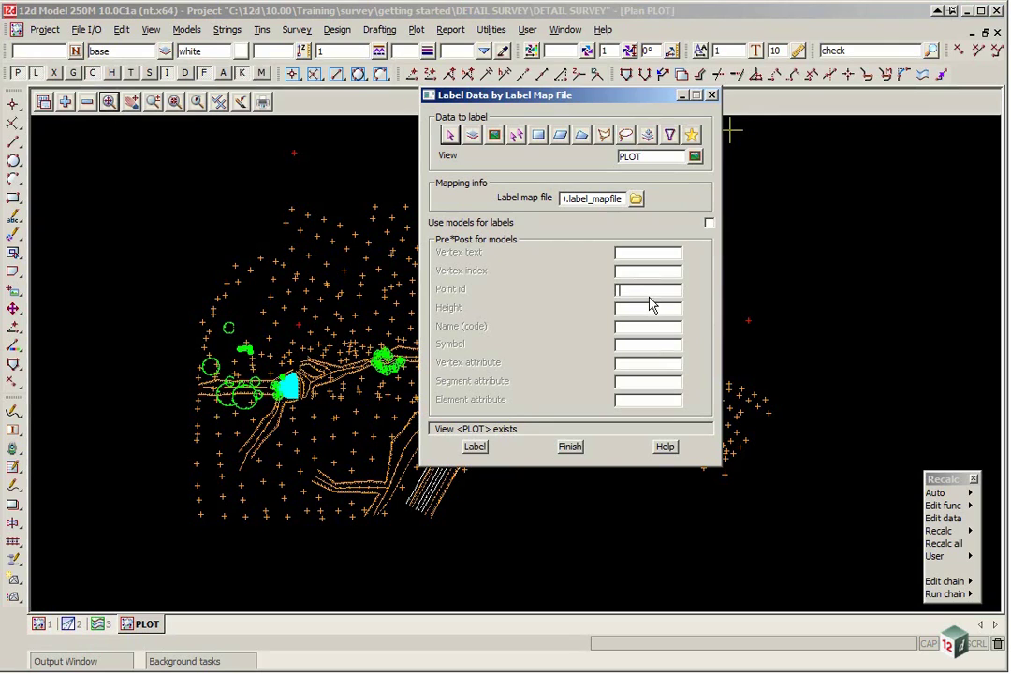
text(txt ptno)
text(txt ht)
click(637, 324)
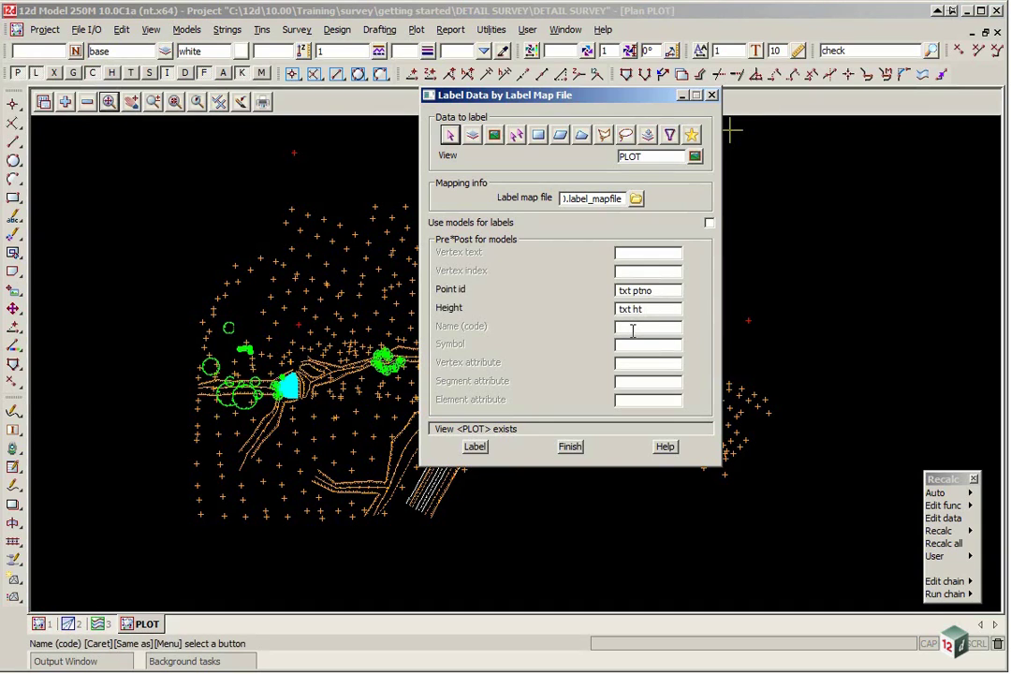
text(txt cd)
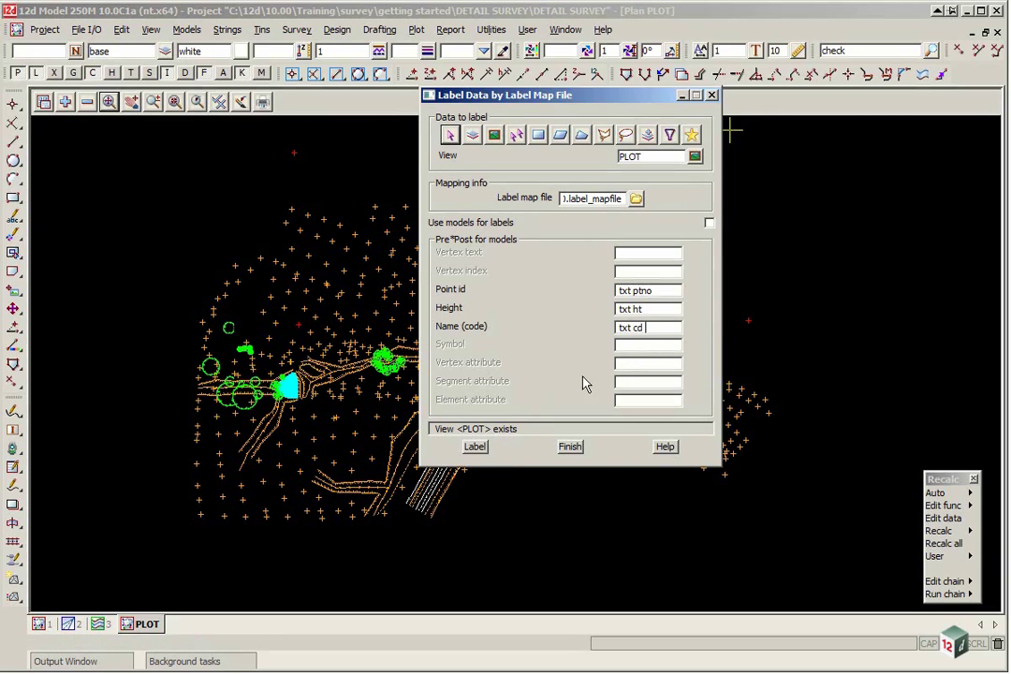
click(624, 366)
text(txt att)
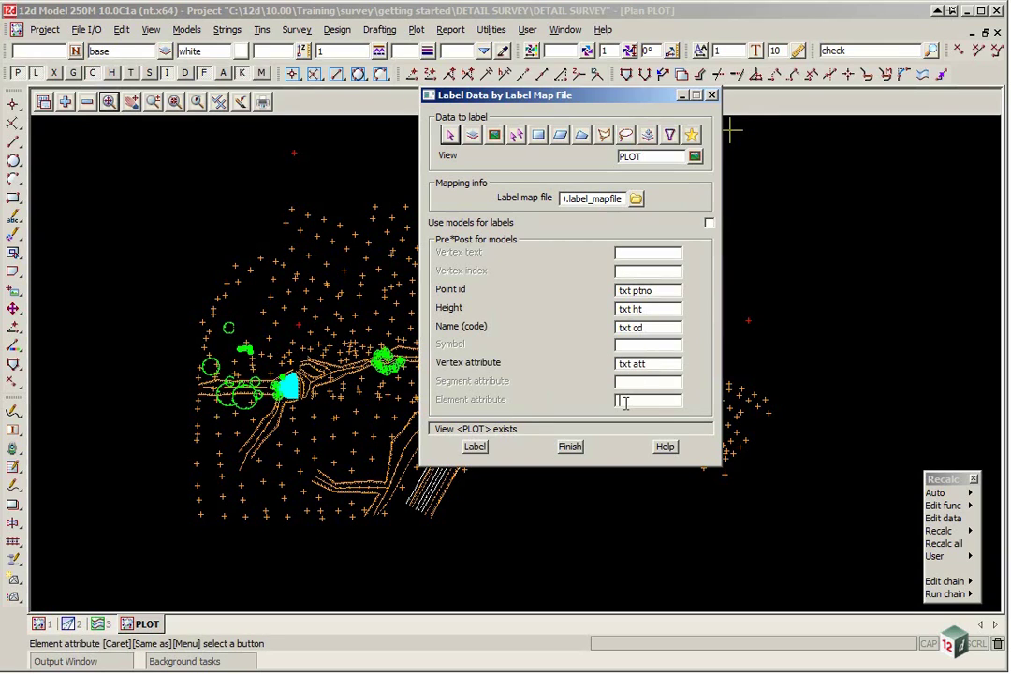
click(623, 403)
text(txt att)
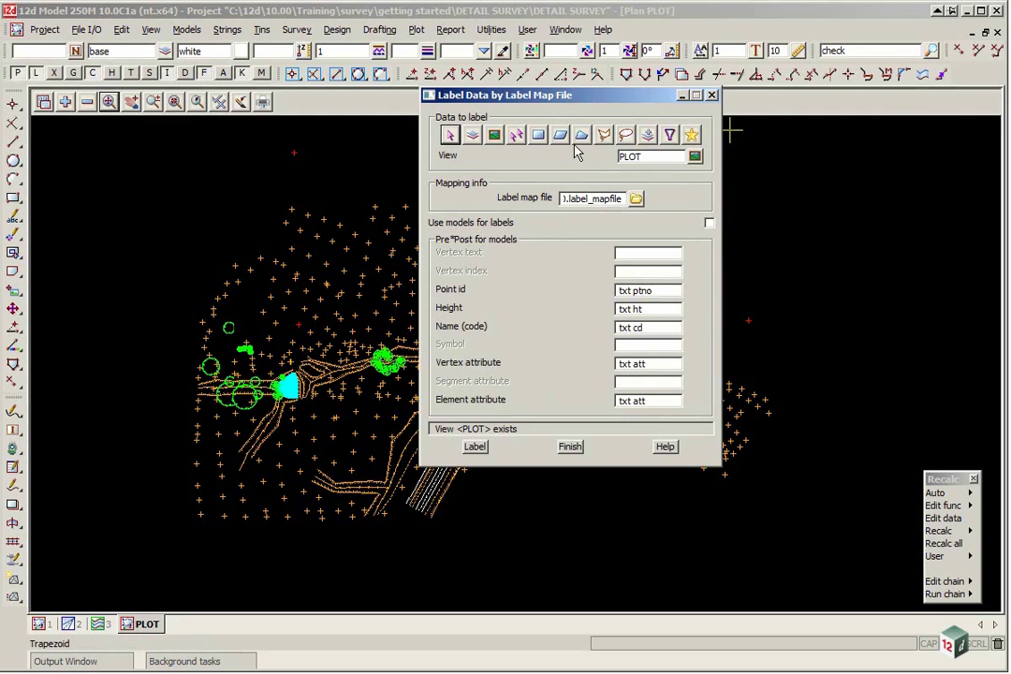
drag(582, 97, 713, 54)
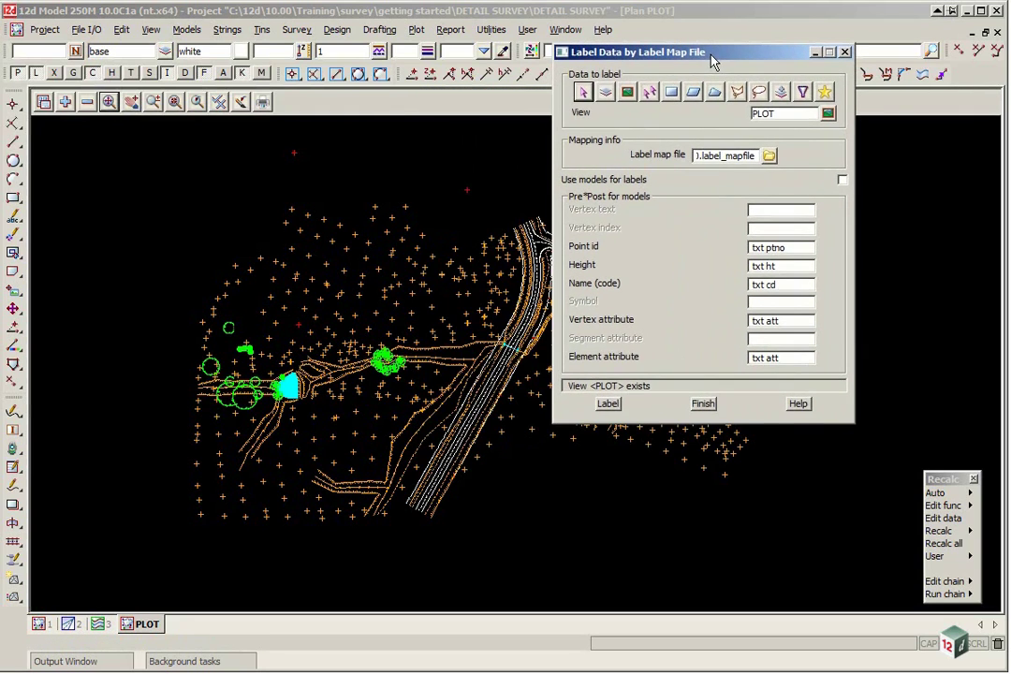
Run the labelling on the PLOT view and review the resulting model list.
click(607, 403)
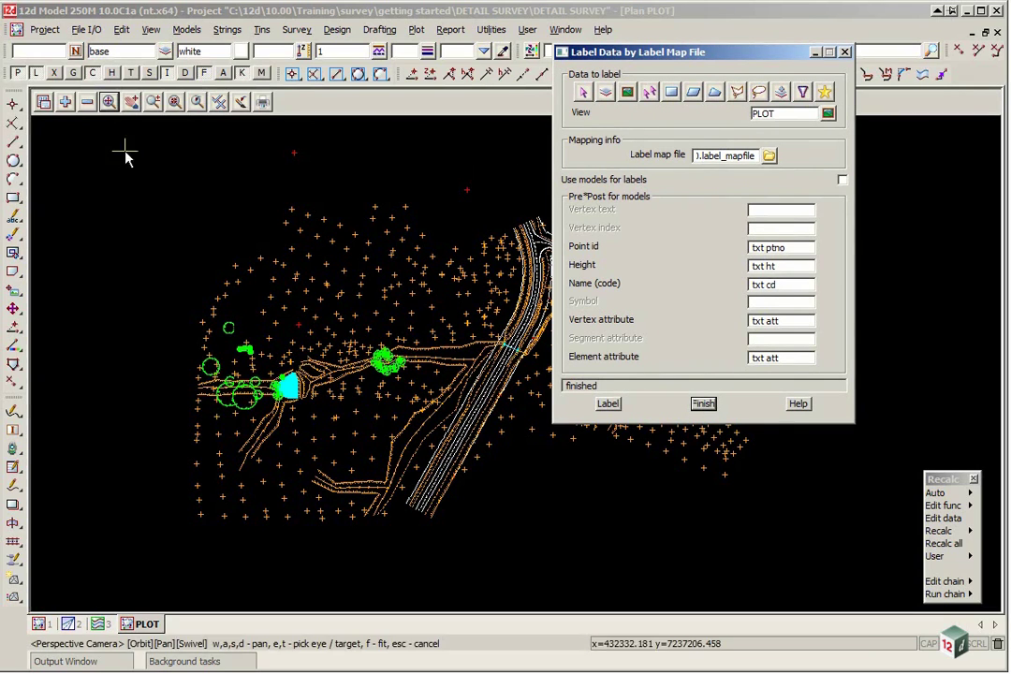
click(64, 101)
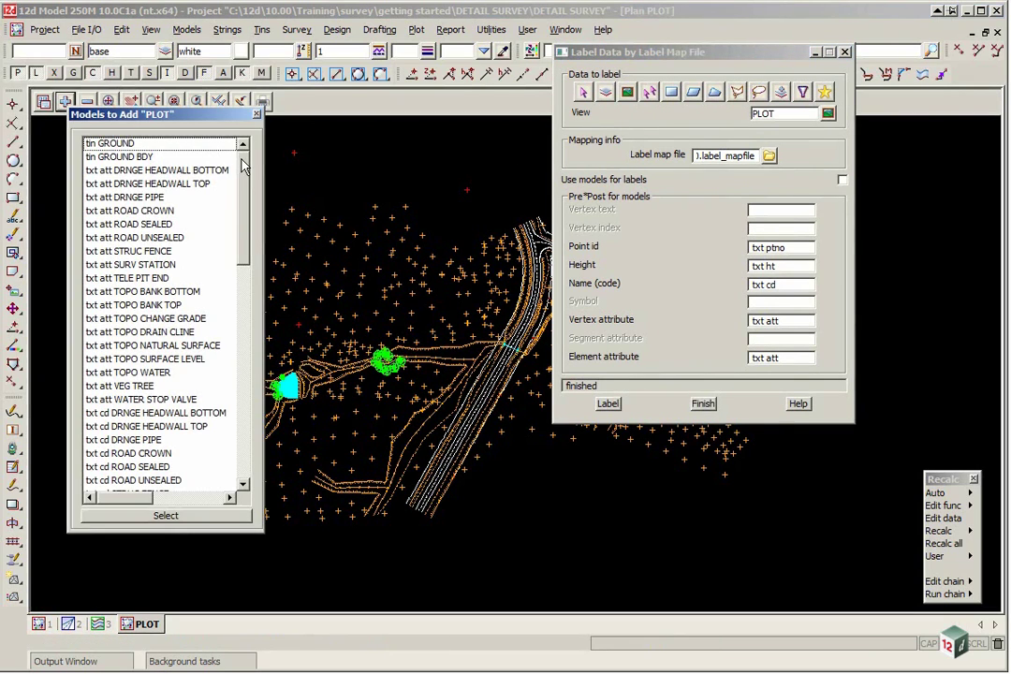
scroll(234, 286, down, 9)
scroll(234, 285, down, 7)
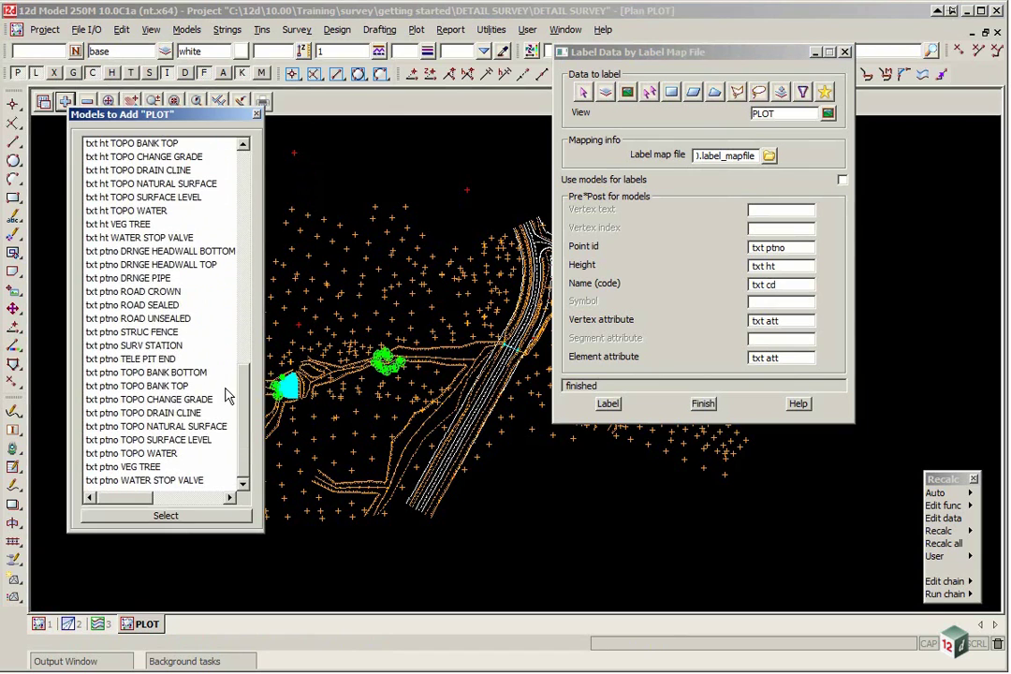
scroll(236, 271, up, 16)
click(253, 114)
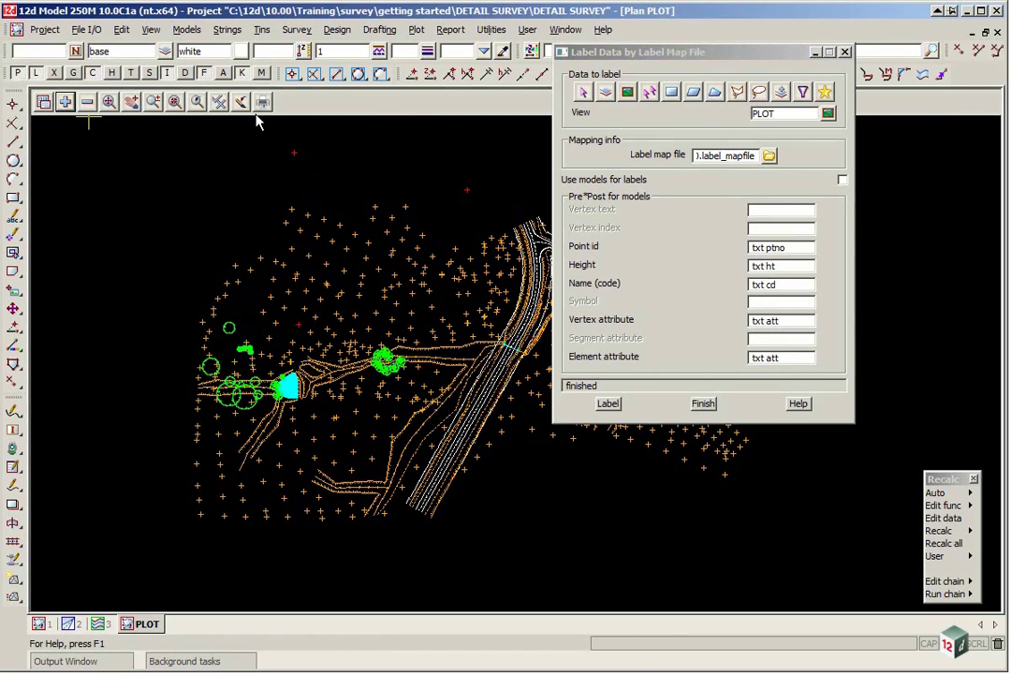
Delete all ten empty models with Models > Delete > Delete empty models.
click(187, 30)
mouse_move(262, 277)
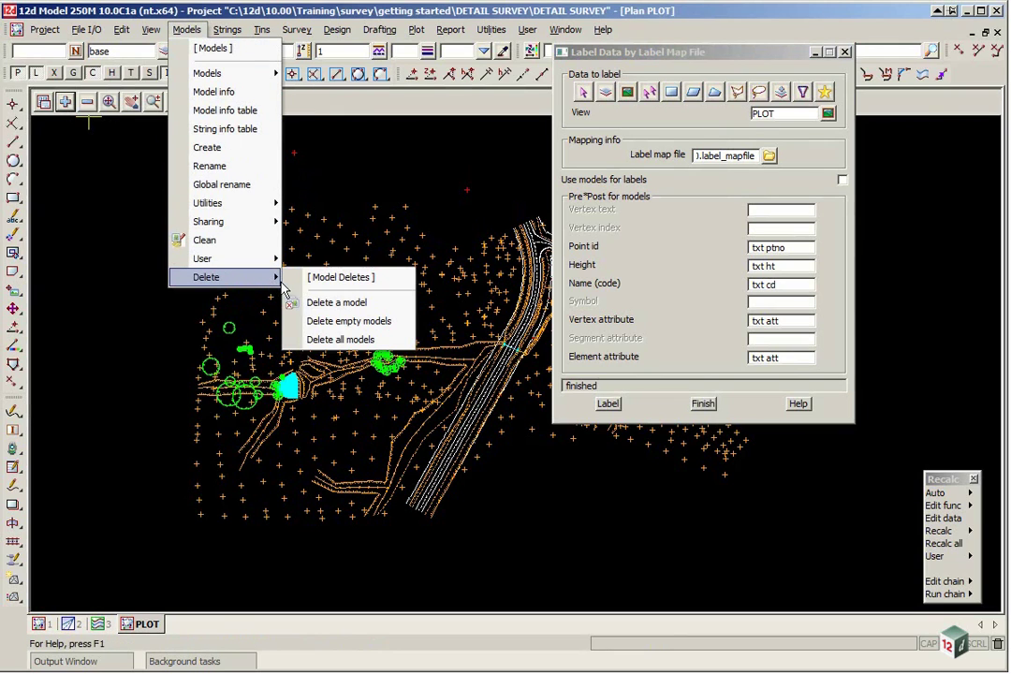
click(362, 321)
drag(477, 334, 311, 108)
click(369, 131)
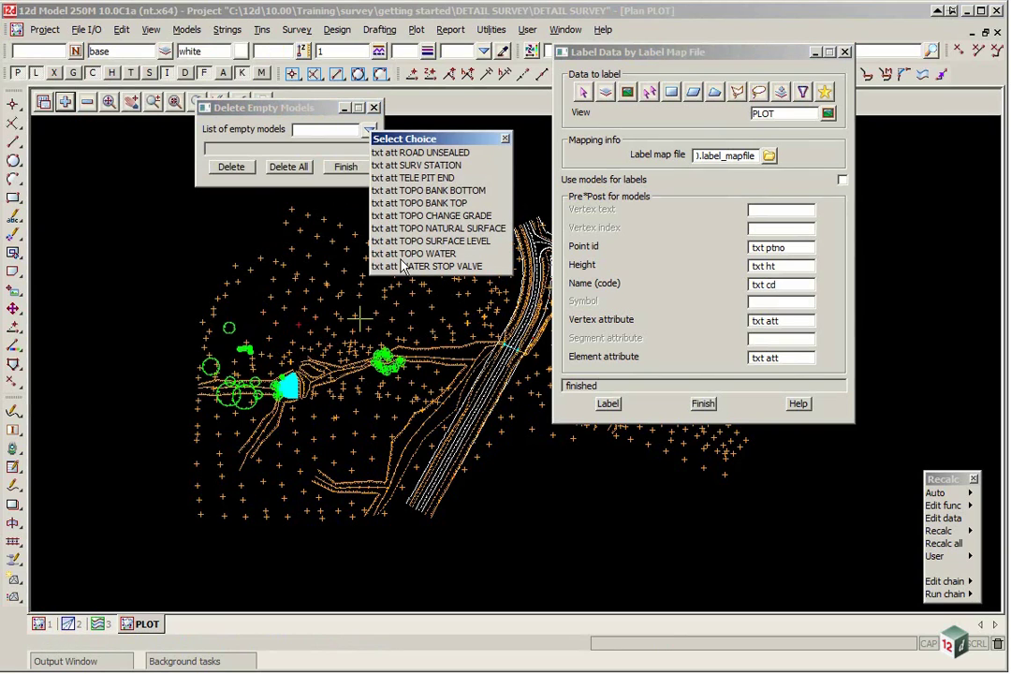
click(288, 169)
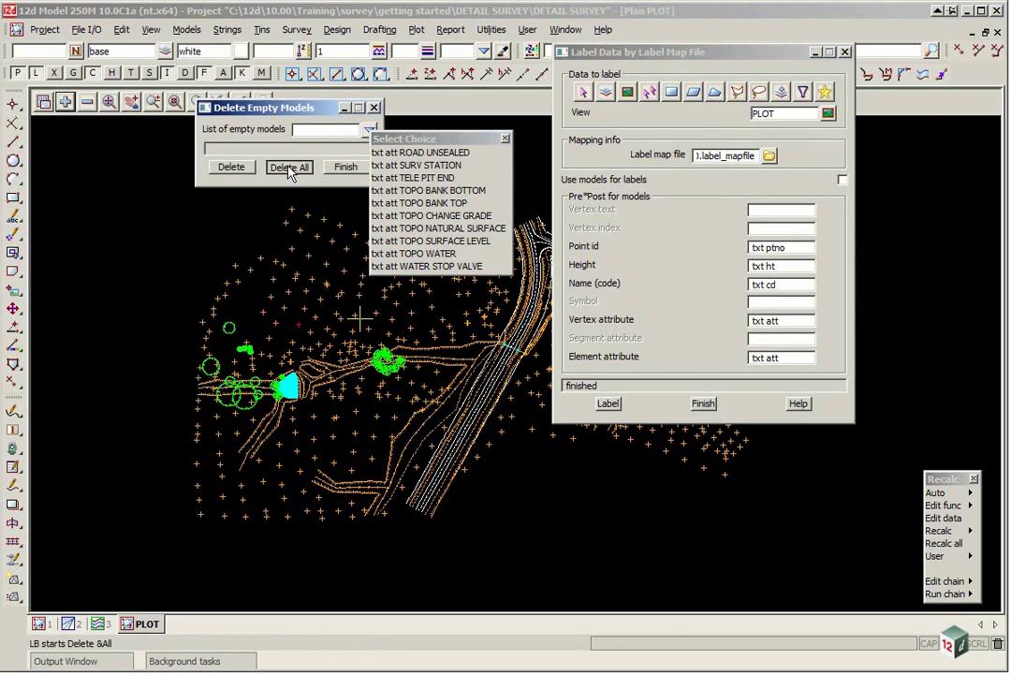
click(346, 169)
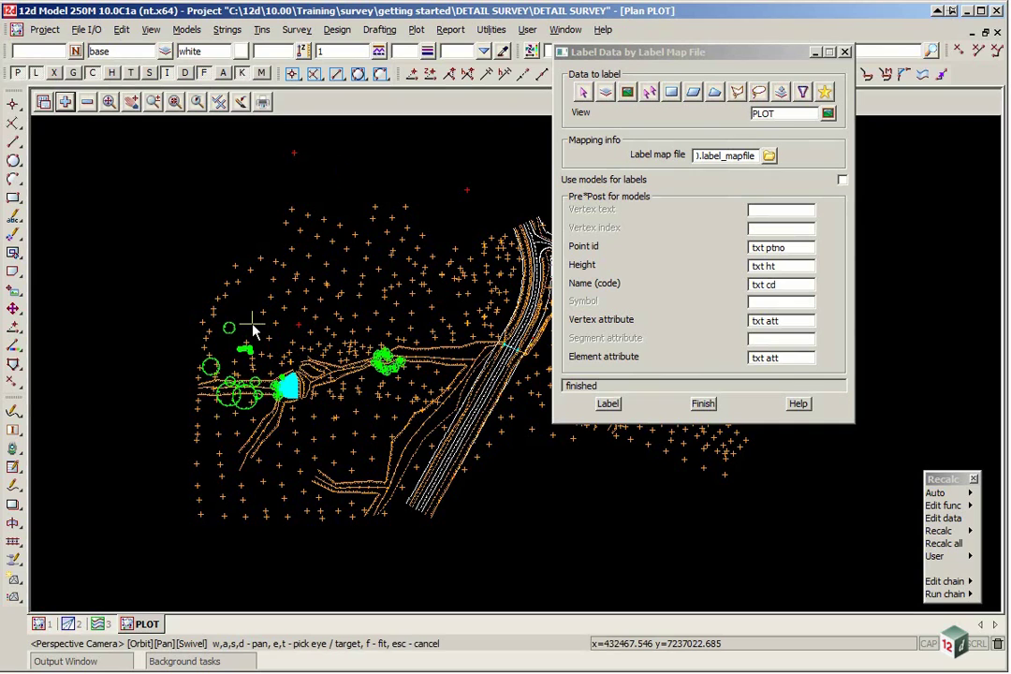
Add the txt att DRNGE PIPE and txt att VEG TREE models to the PLOT view.
click(64, 102)
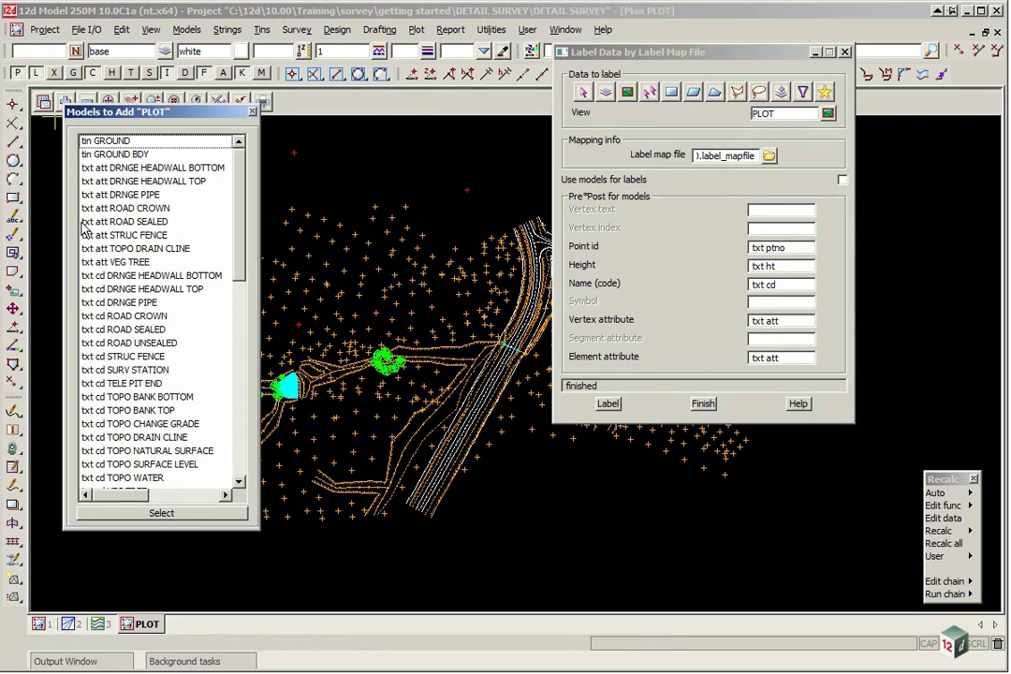
click(124, 195)
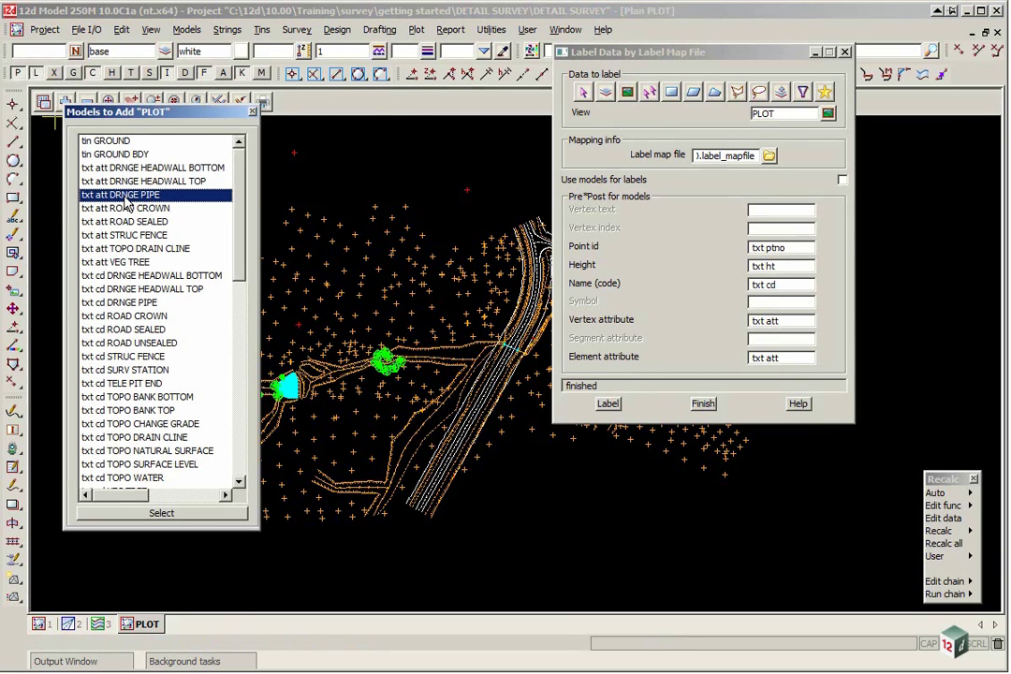
click(110, 264)
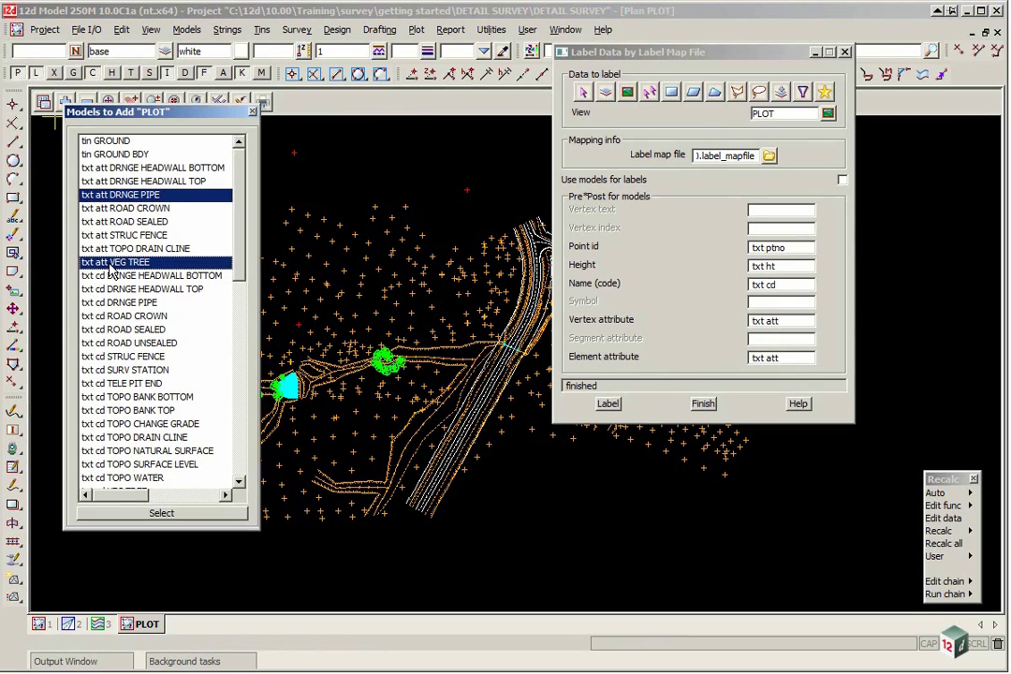
click(161, 514)
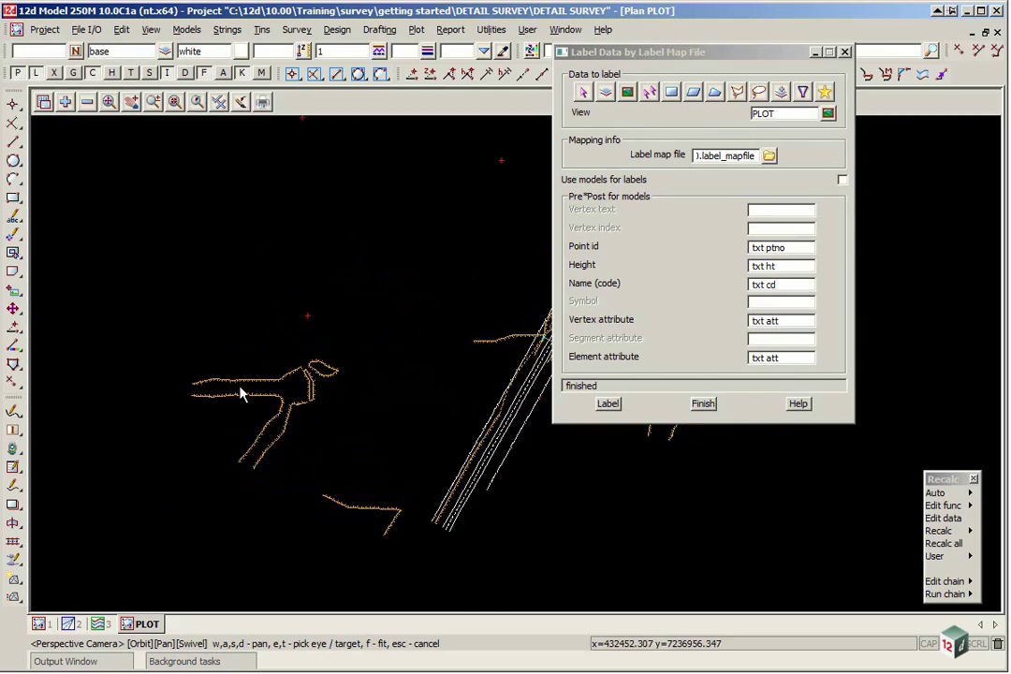
Zoom in to check the RCP 0.38 m label on the pipe.
scroll(240, 393, up, 5)
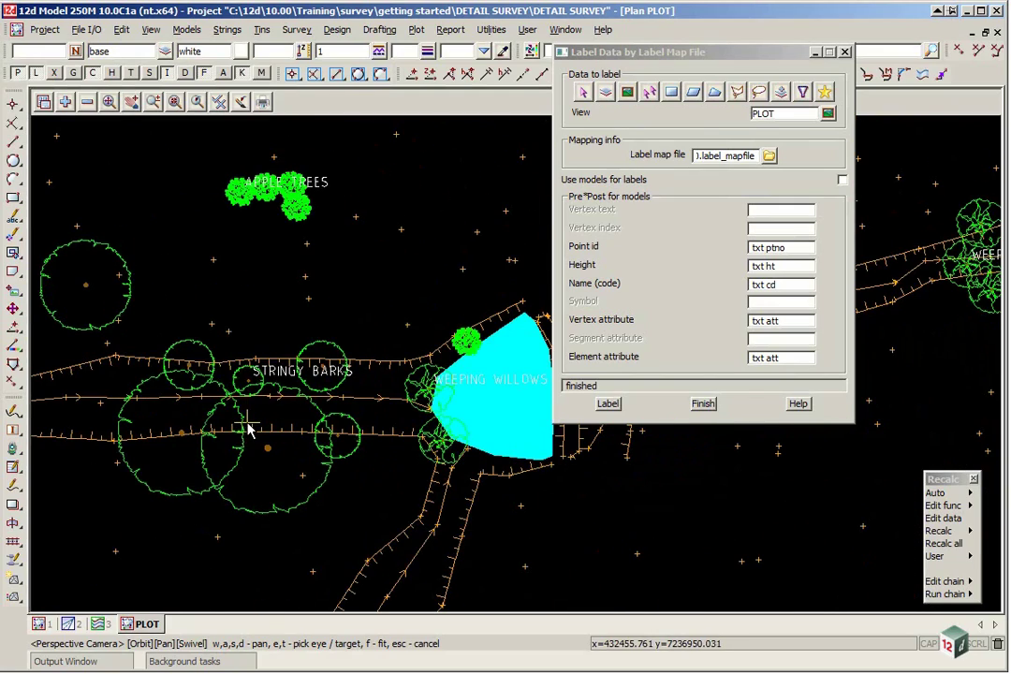
scroll(295, 373, up, 3)
scroll(138, 480, down, 4)
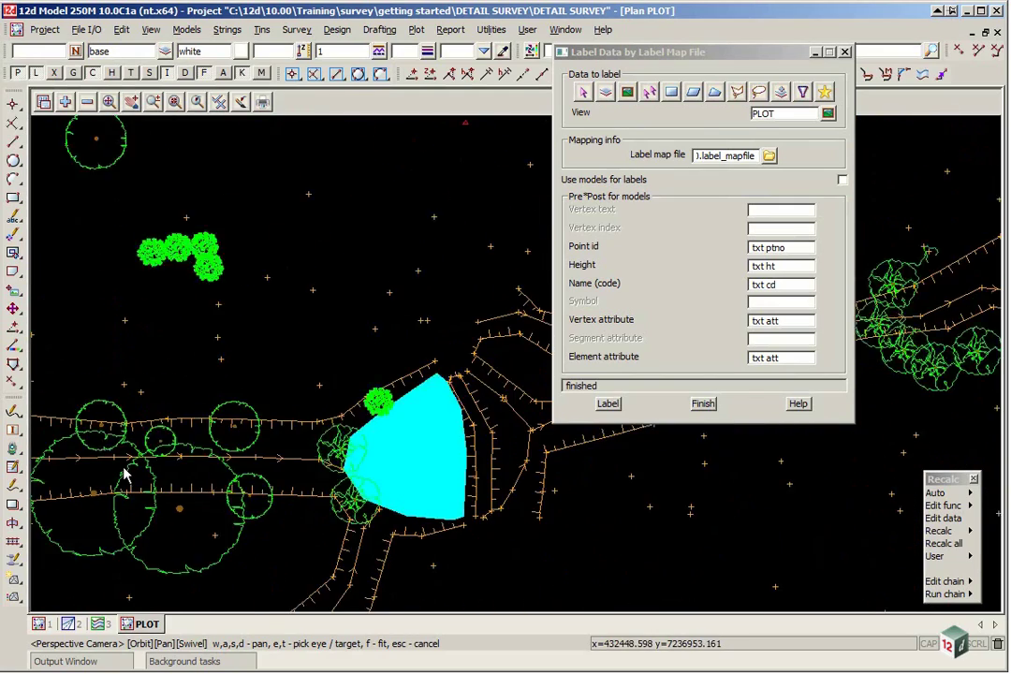
scroll(141, 491, up, 3)
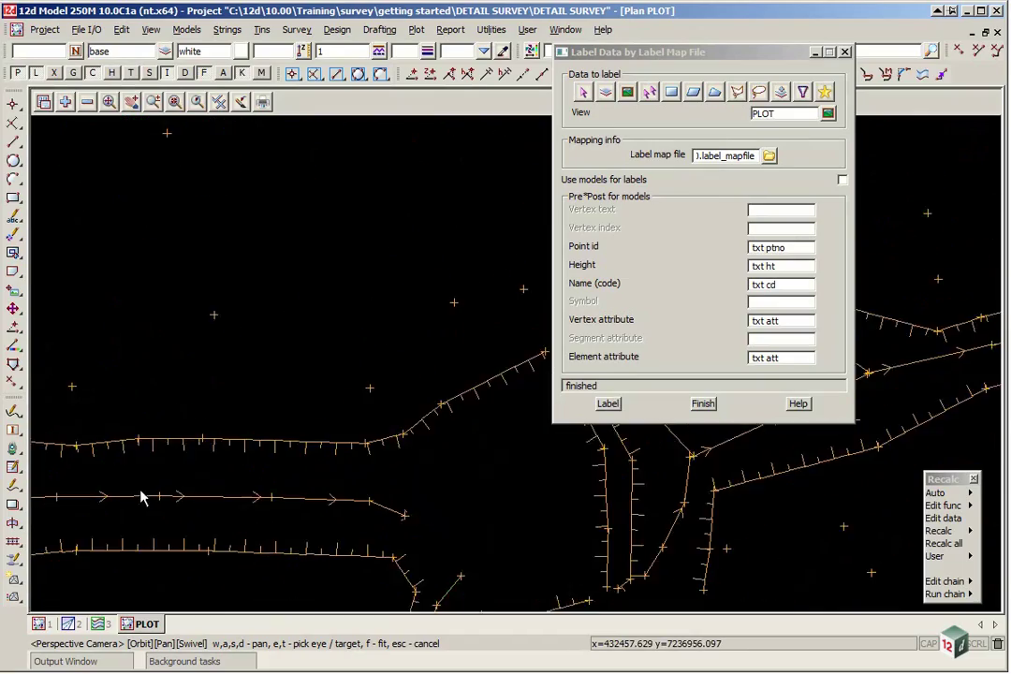
scroll(141, 496, down, 5)
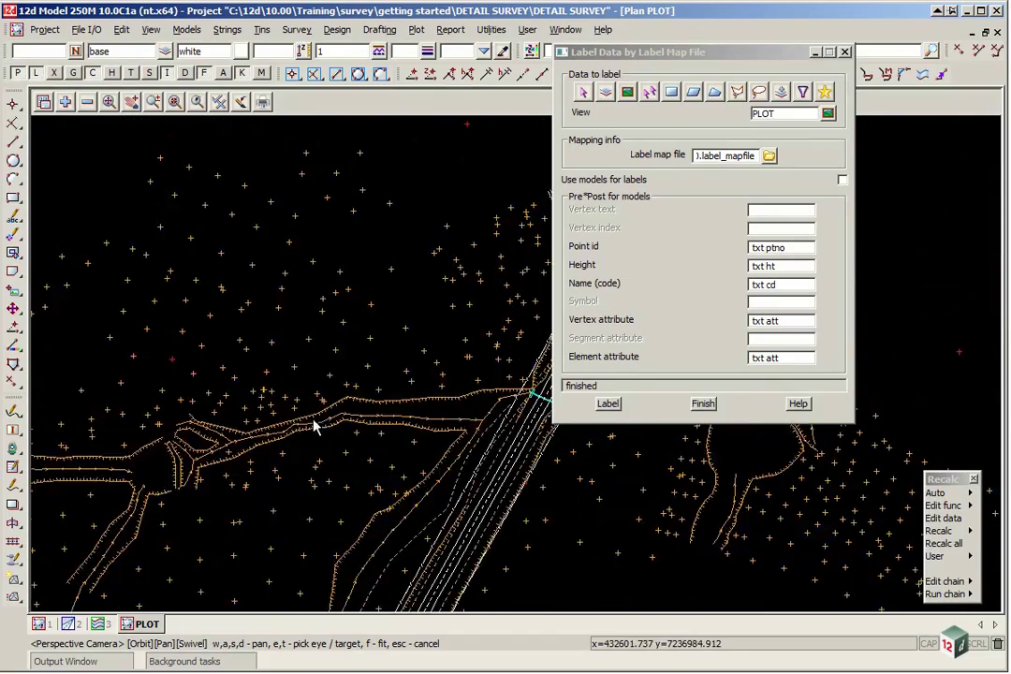
scroll(332, 424, up, 4)
scroll(154, 451, down, 3)
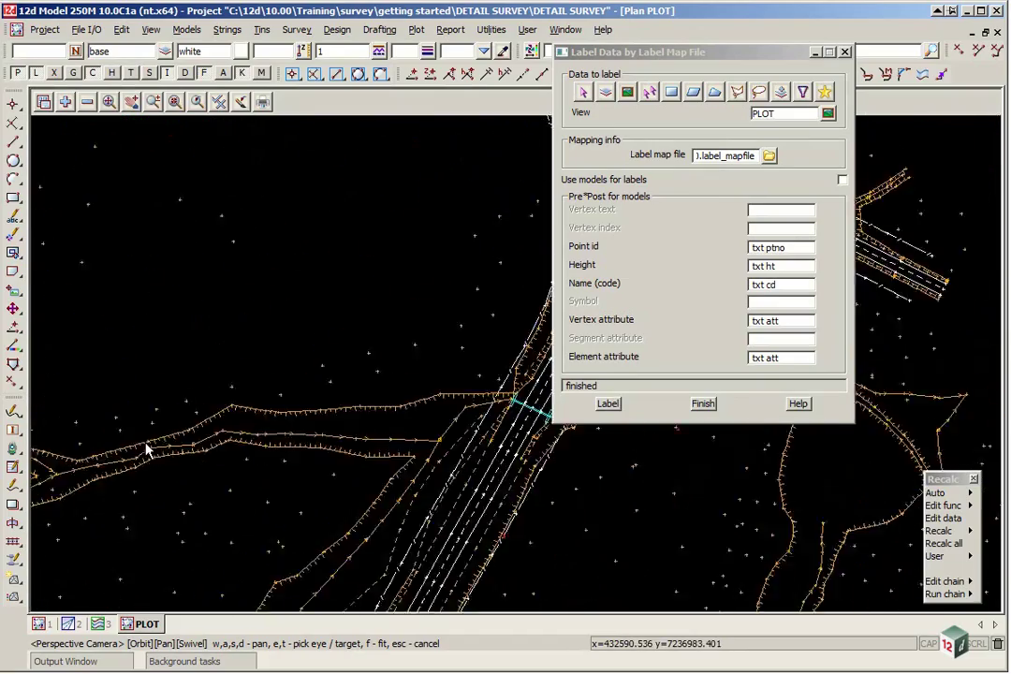
scroll(311, 451, down, 2)
scroll(388, 413, up, 7)
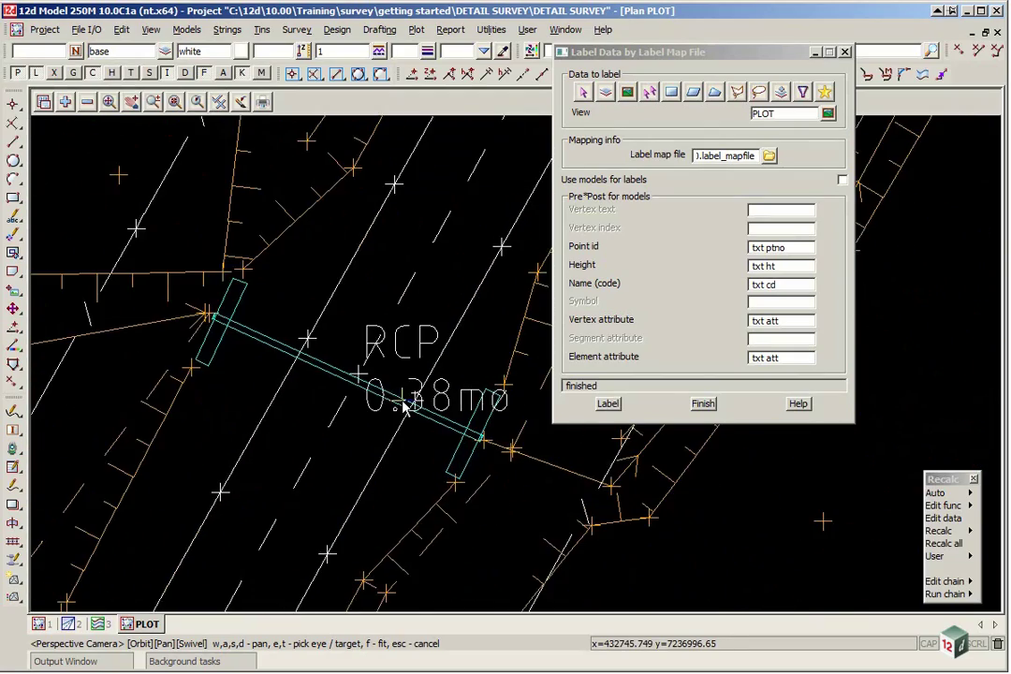
scroll(405, 409, up, 2)
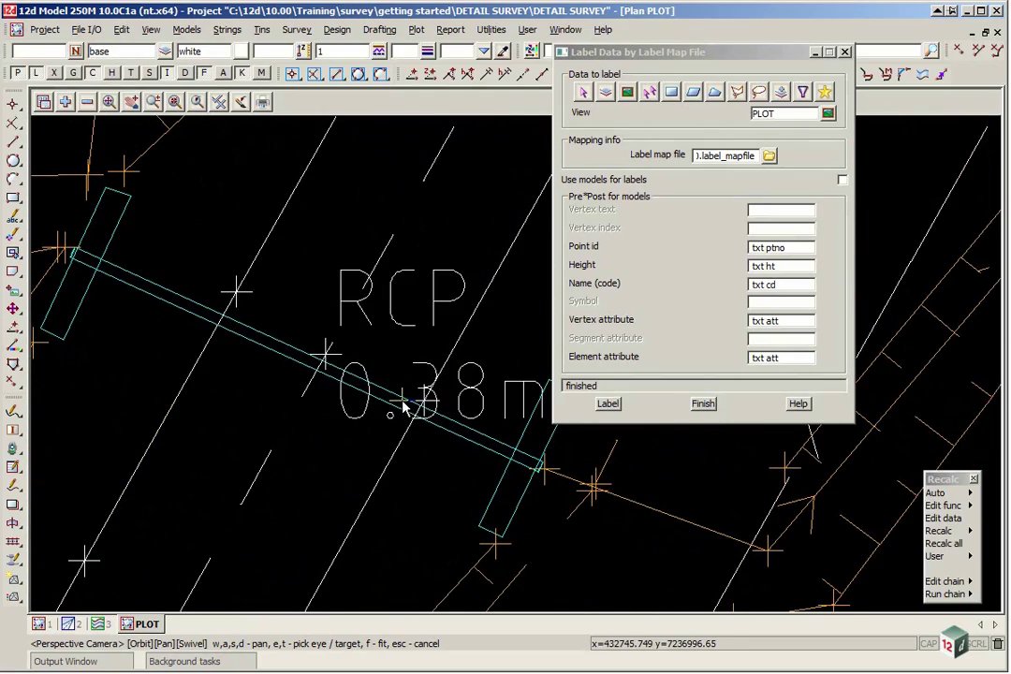
scroll(290, 313, down, 2)
scroll(251, 309, up, 2)
scroll(327, 341, down, 1)
scroll(259, 327, up, 2)
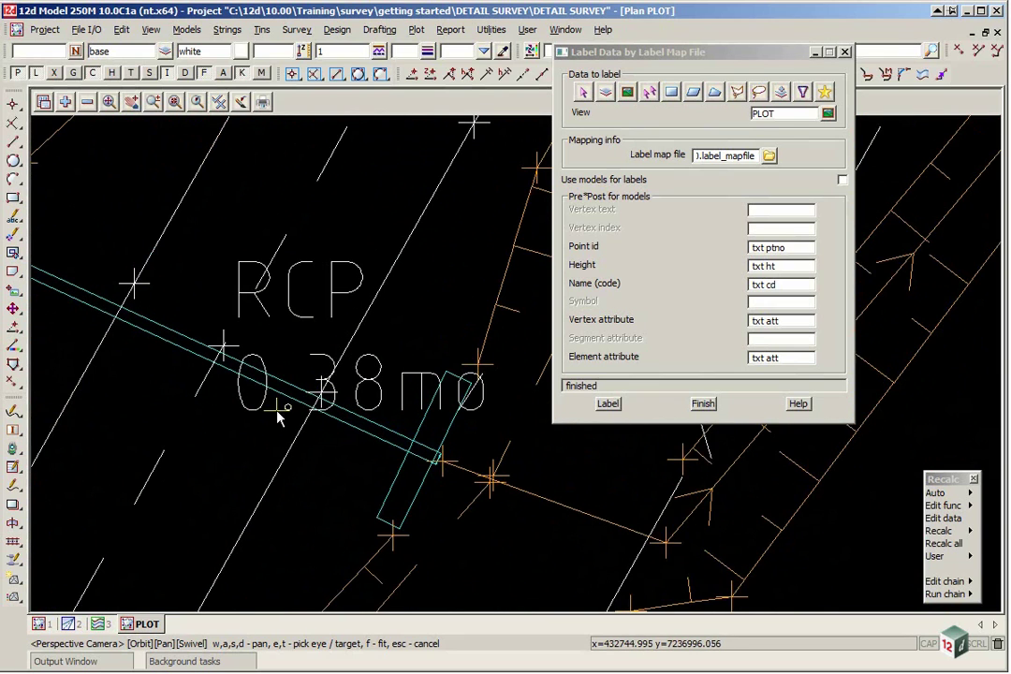
scroll(269, 417, down, 2)
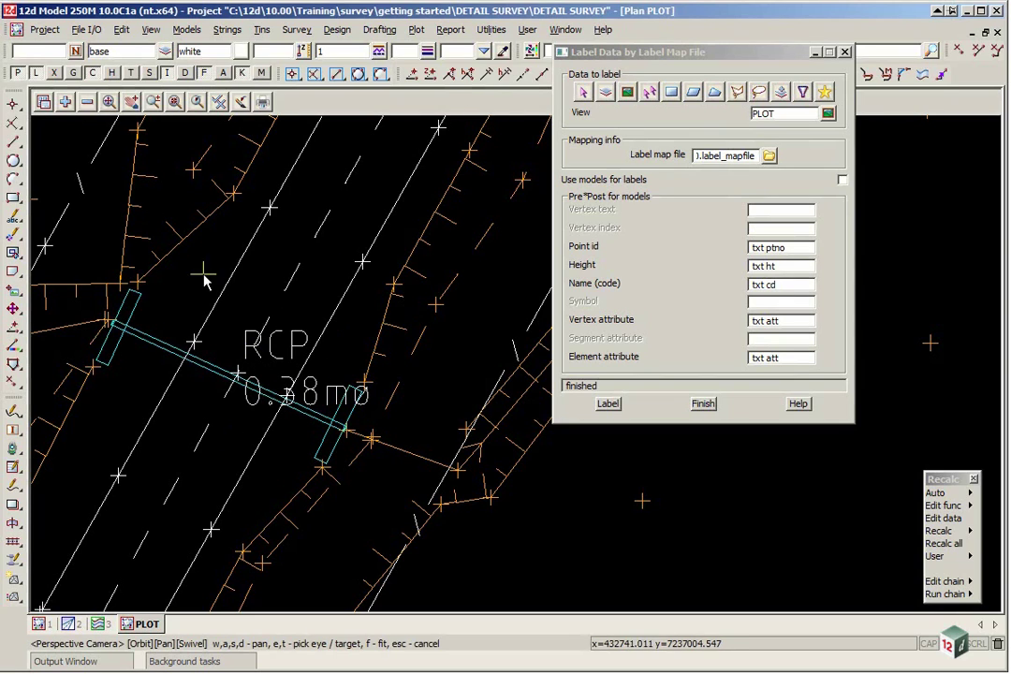
Finish Label Data and change the PLOT view's plotting scale from 1000 to 500.
click(719, 411)
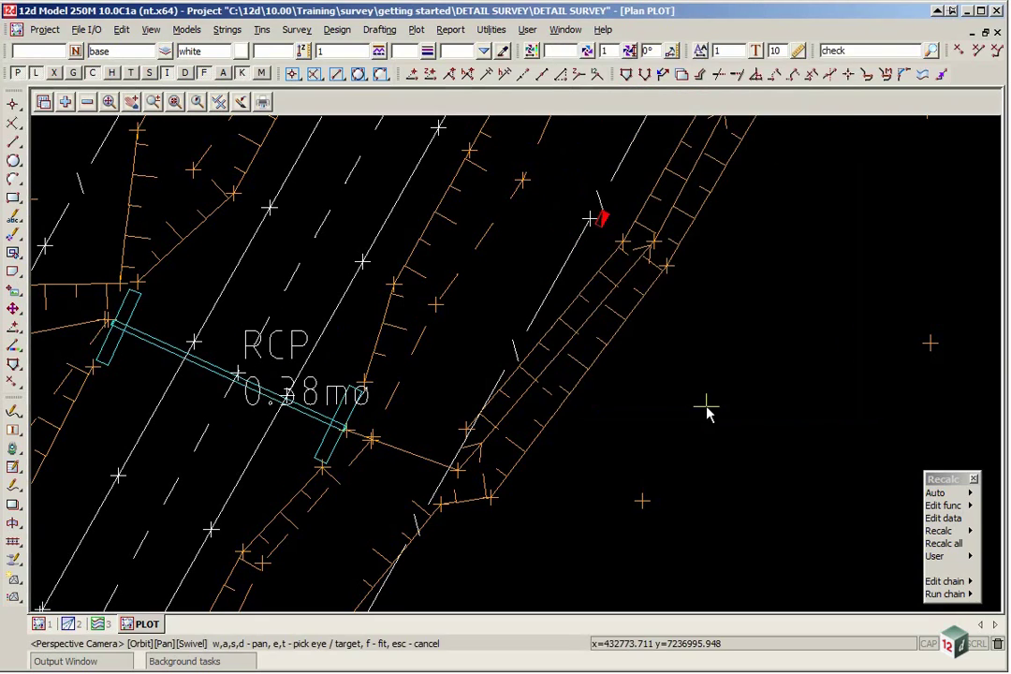
click(43, 102)
mouse_move(94, 136)
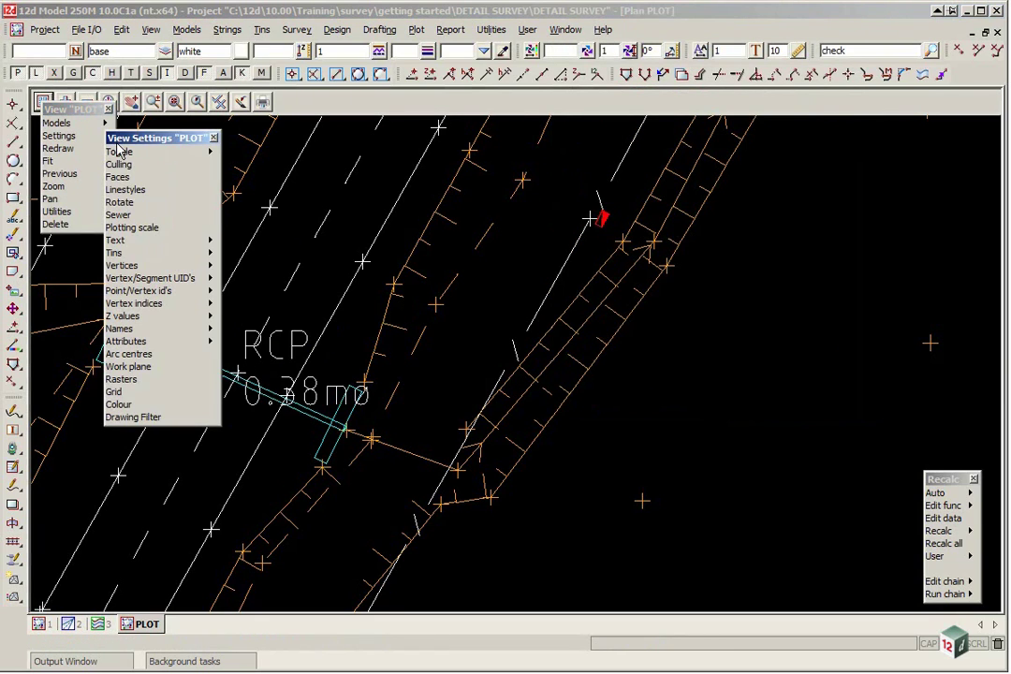
click(131, 227)
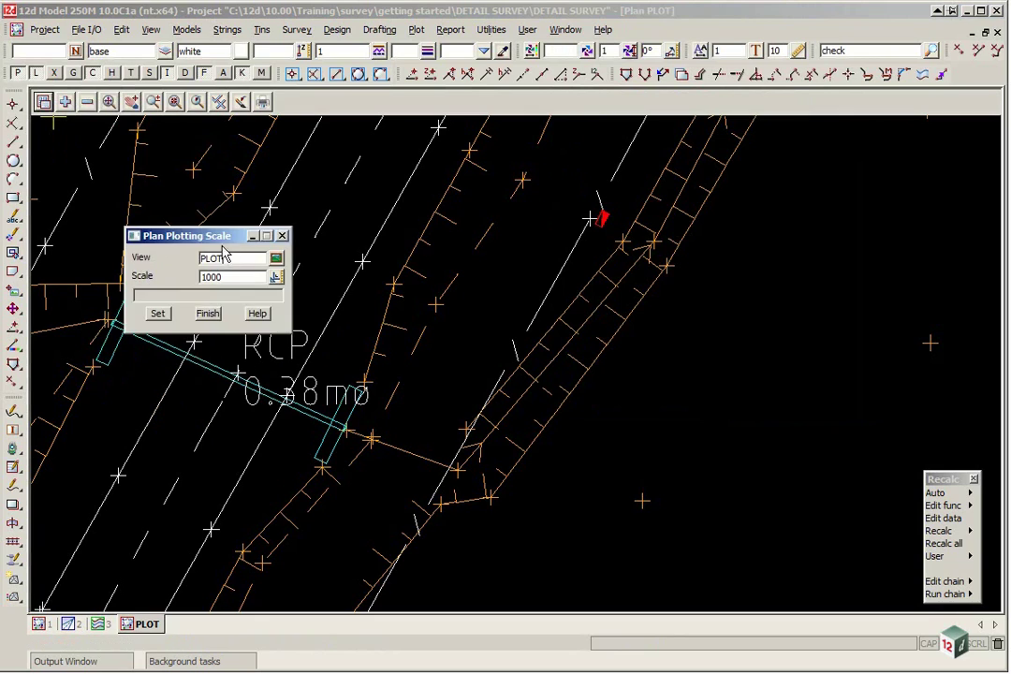
drag(205, 242, 784, 171)
click(802, 203)
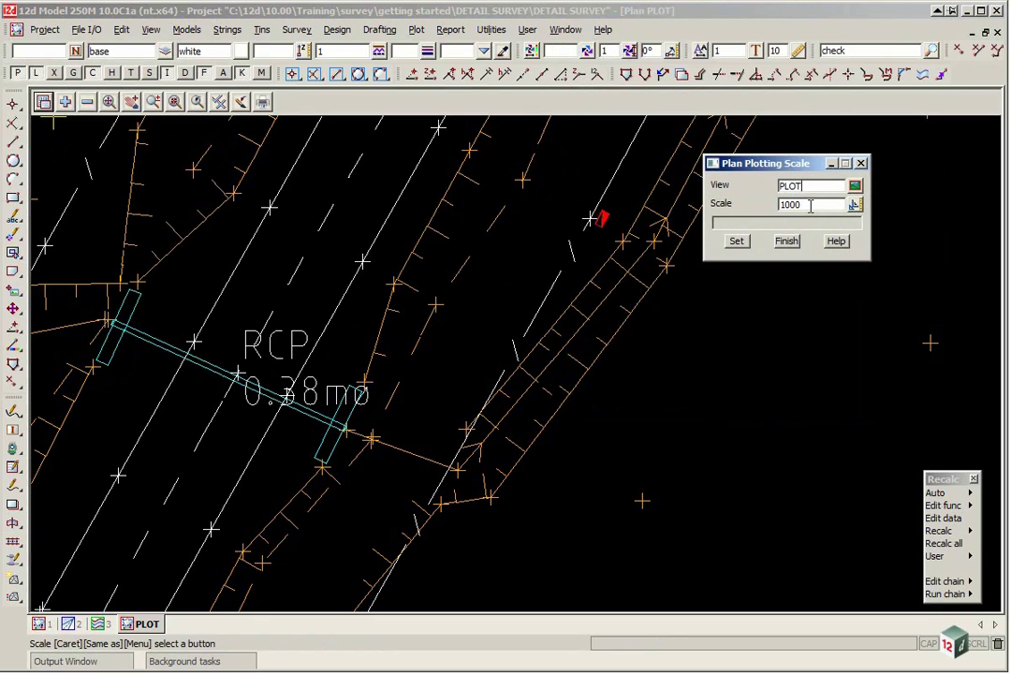
key(Return)
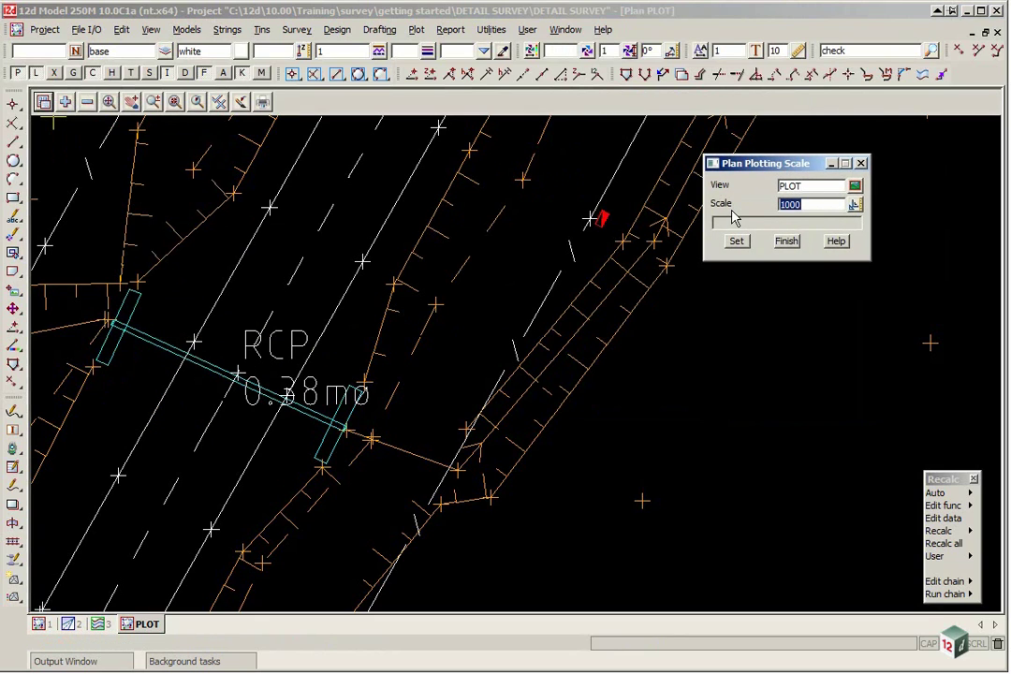
text(500)
click(736, 240)
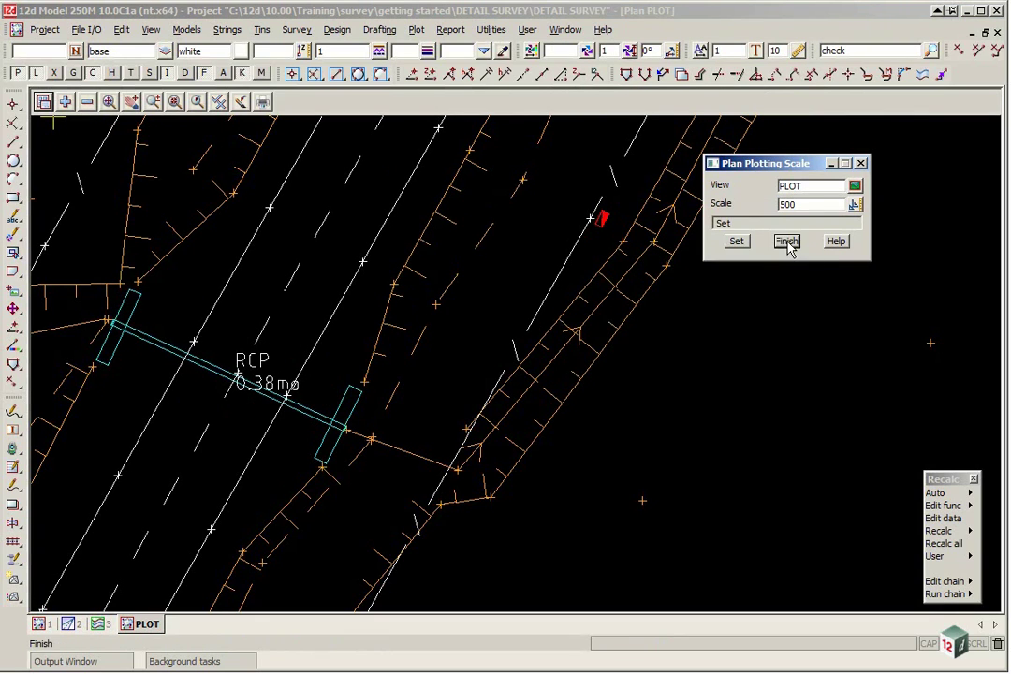
click(788, 243)
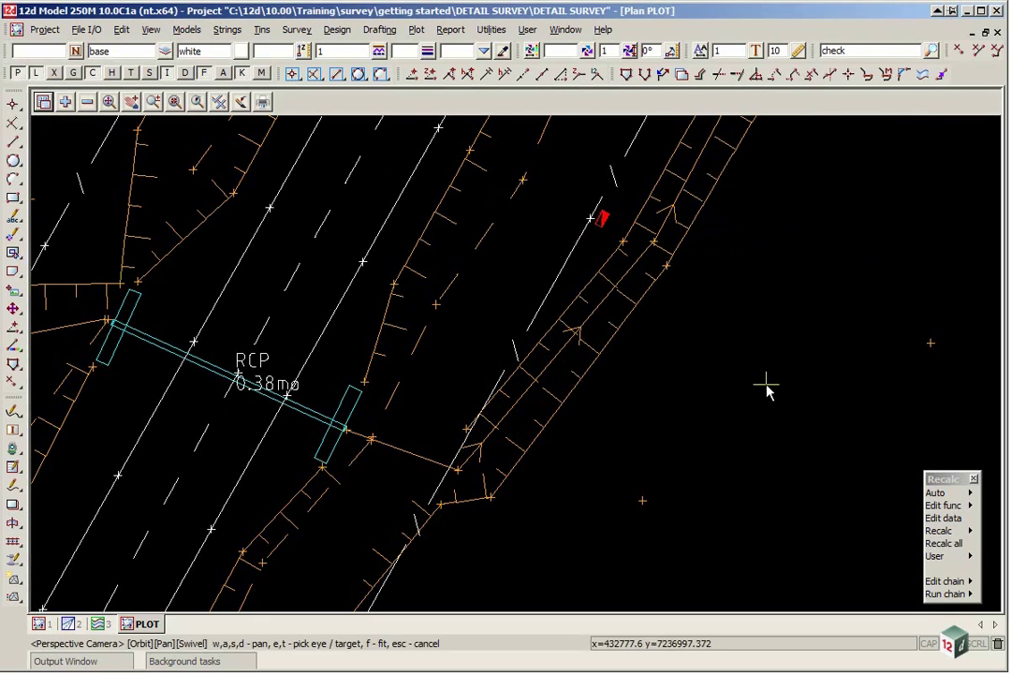
scroll(236, 401, up, 4)
scroll(476, 383, down, 1)
scroll(421, 367, up, 4)
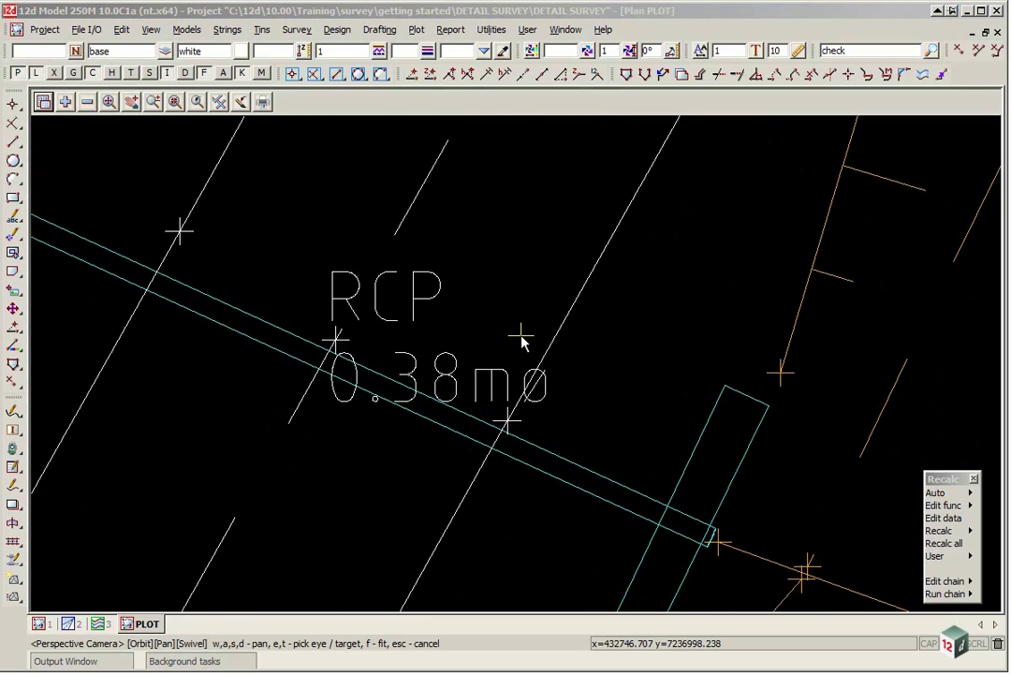
Start Tin: Contour, Smooth and Label as function CONTOUR GROUND on the GROUND tin.
click(261, 29)
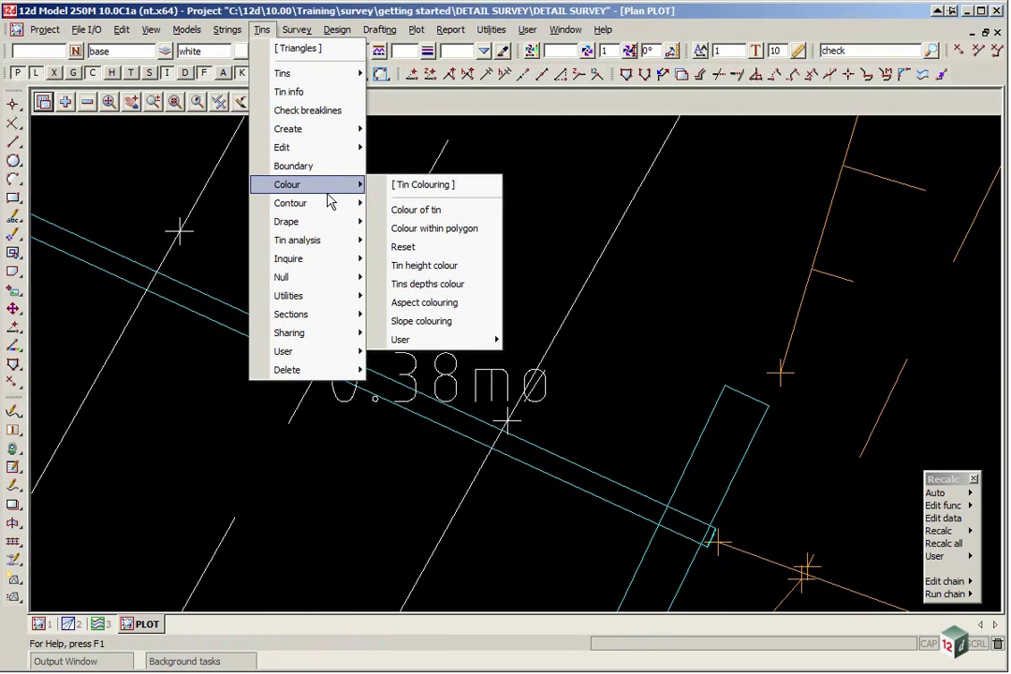
mouse_move(329, 205)
click(446, 228)
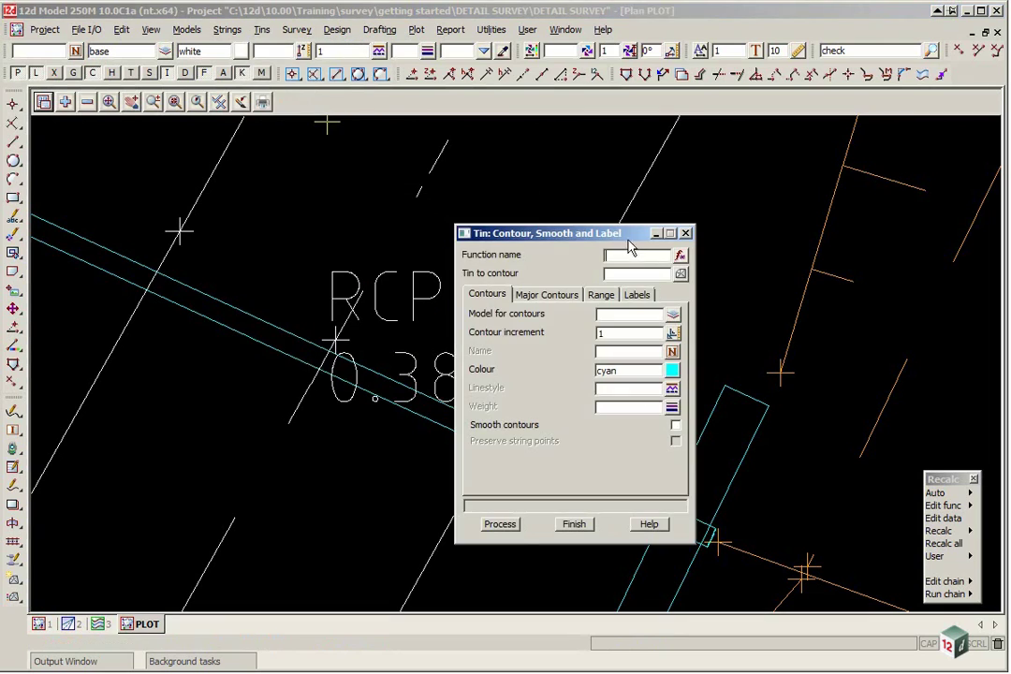
drag(614, 363, 641, 131)
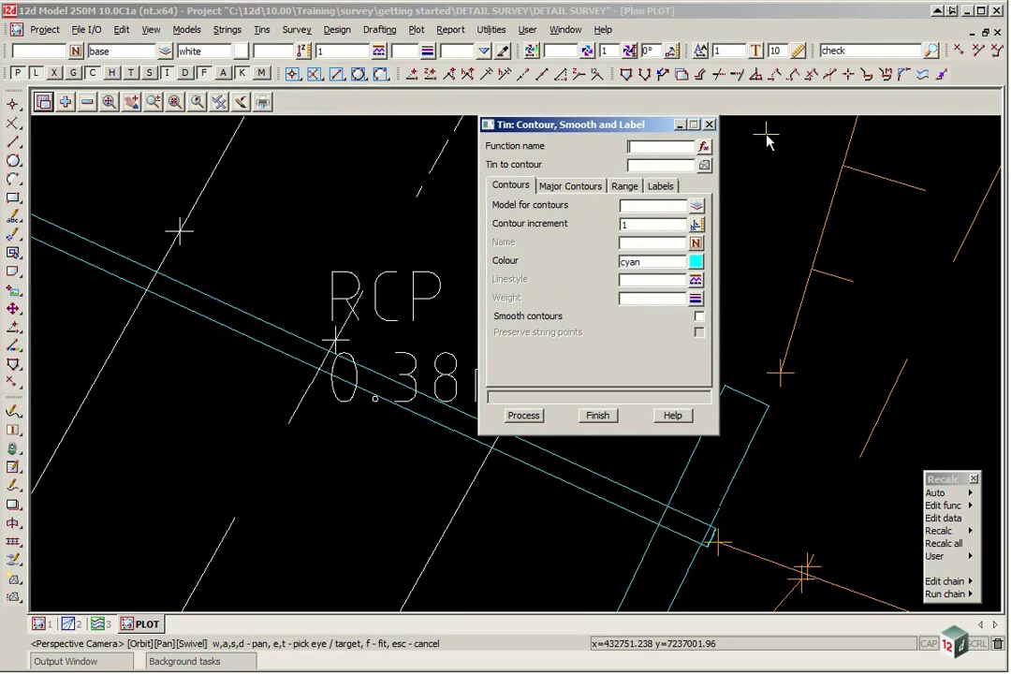
text(CO)
text(NTOUR)
text( GROUND)
click(663, 166)
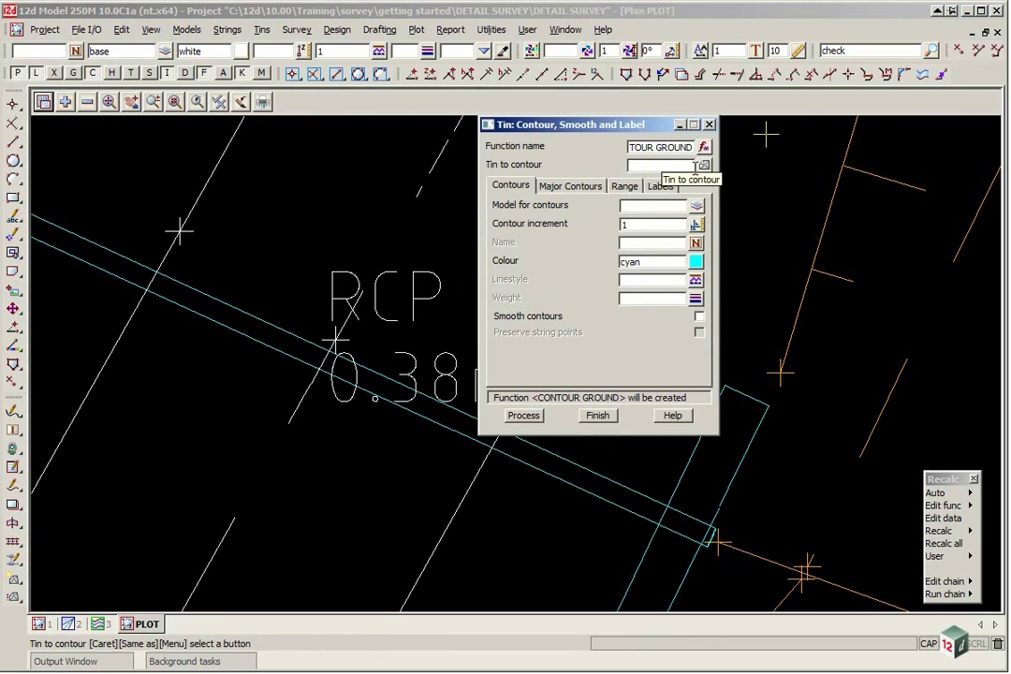
click(703, 165)
double_click(747, 206)
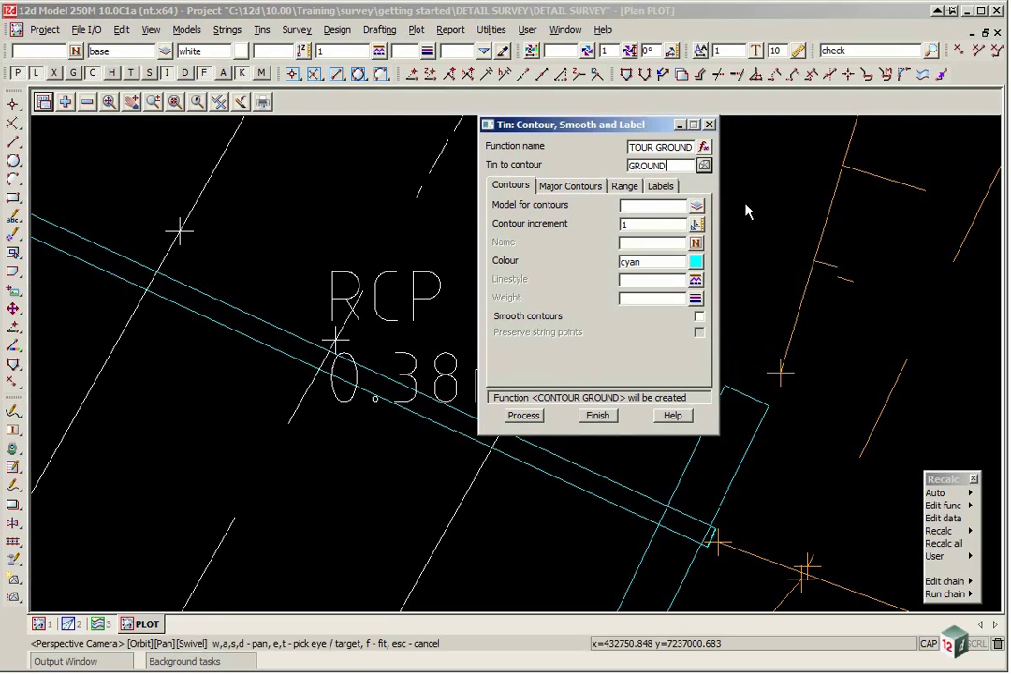
Send red contours to the contours model and major contours to contours major.
click(647, 207)
text(contours)
click(696, 262)
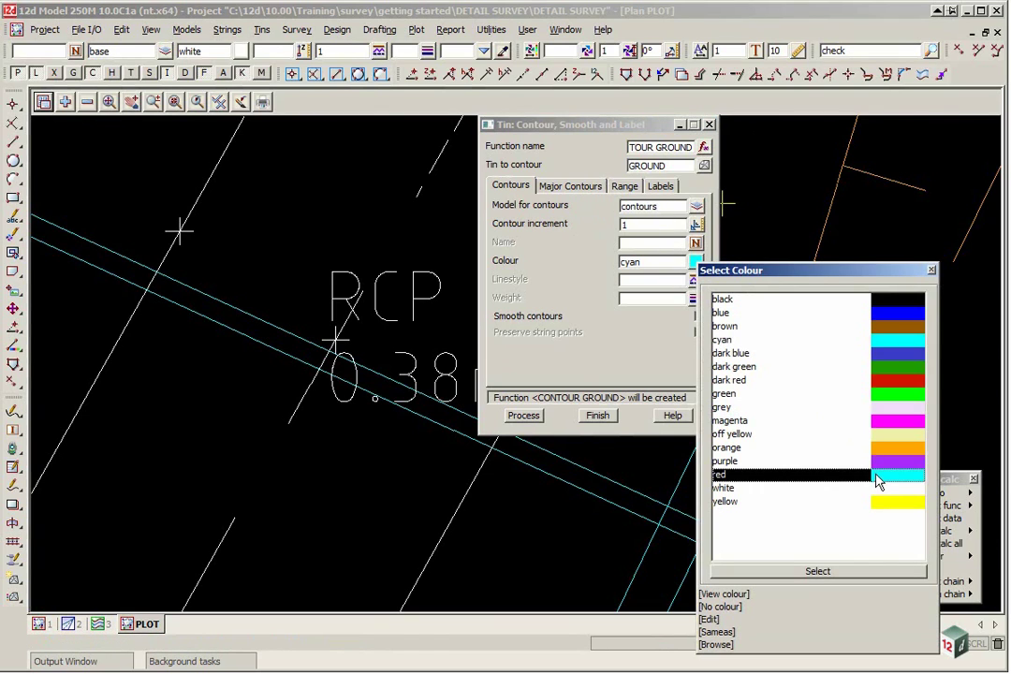
double_click(878, 480)
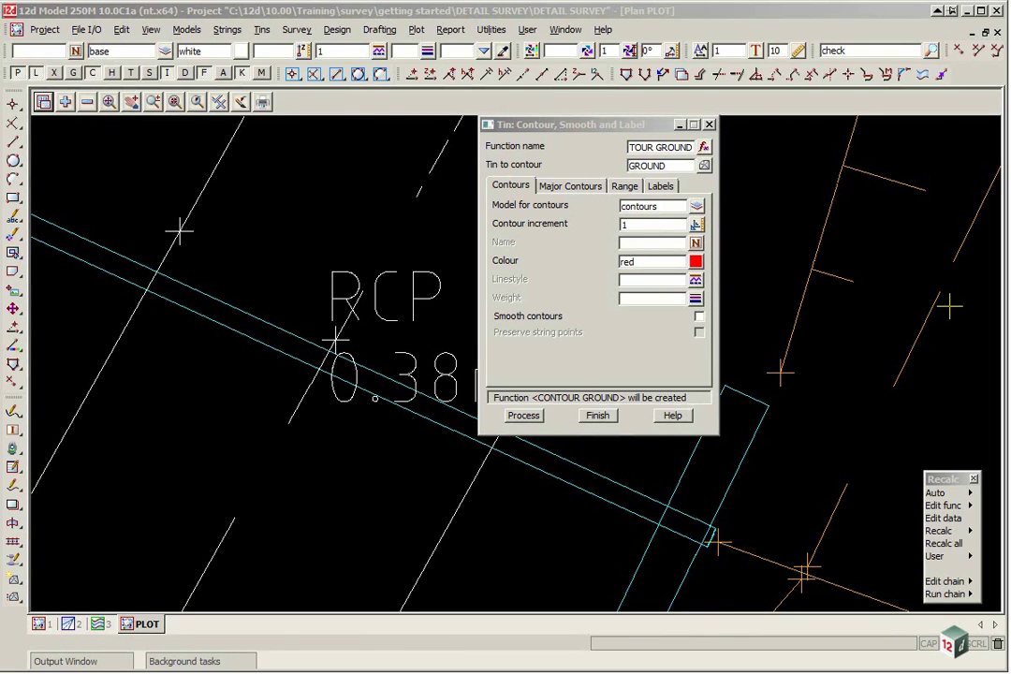
click(573, 186)
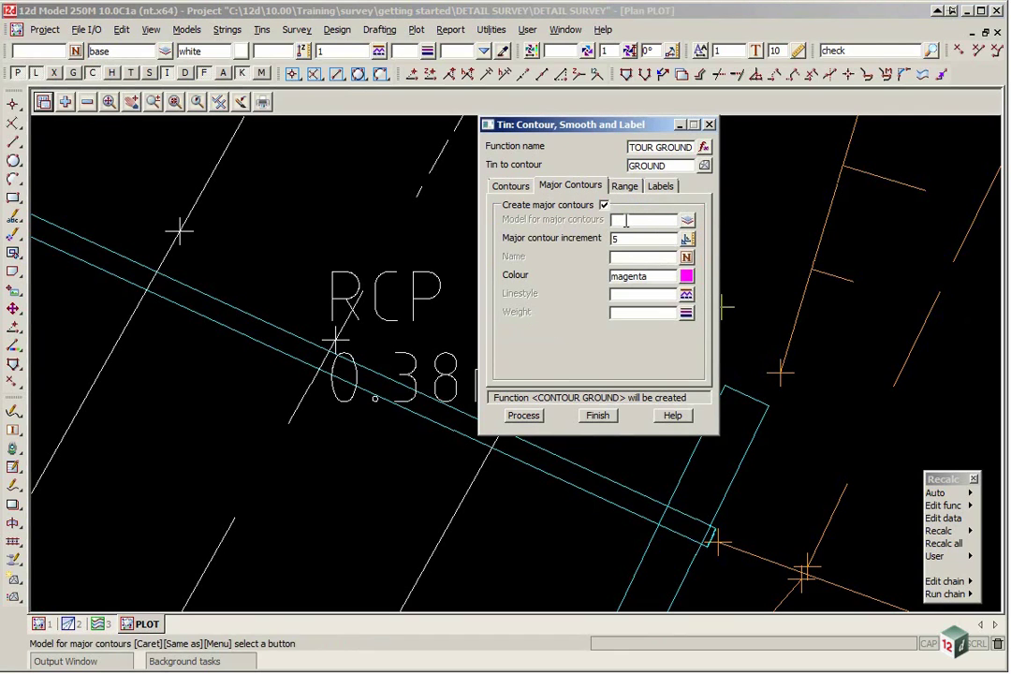
text(contours major)
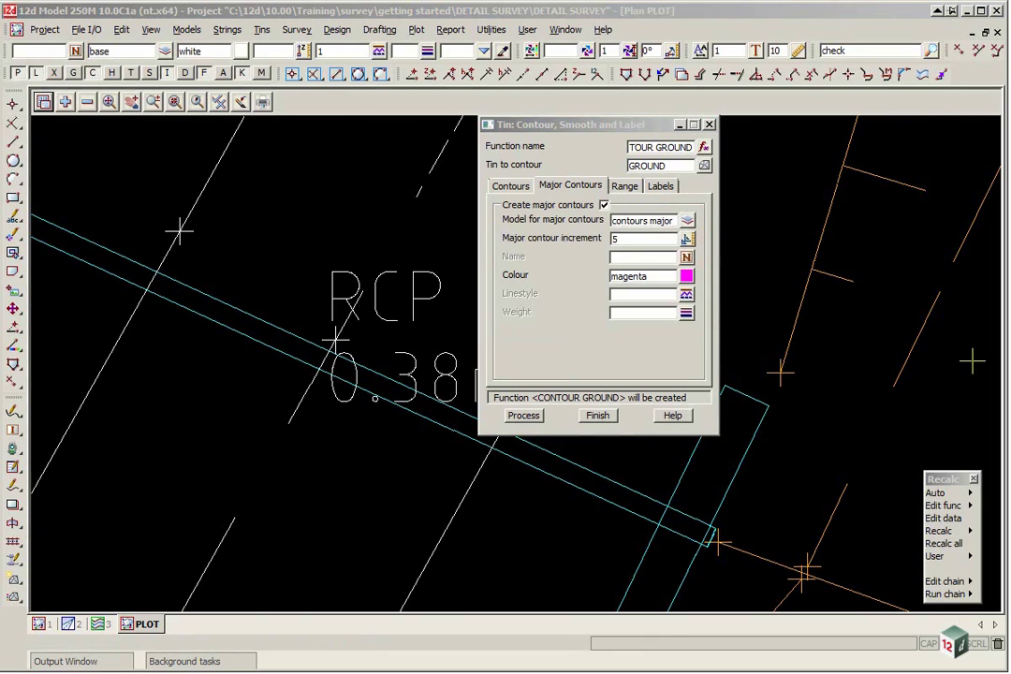
Label major contours only, using the Line removal method and CONTOUR LABEL 1:500 textstyle.
click(660, 186)
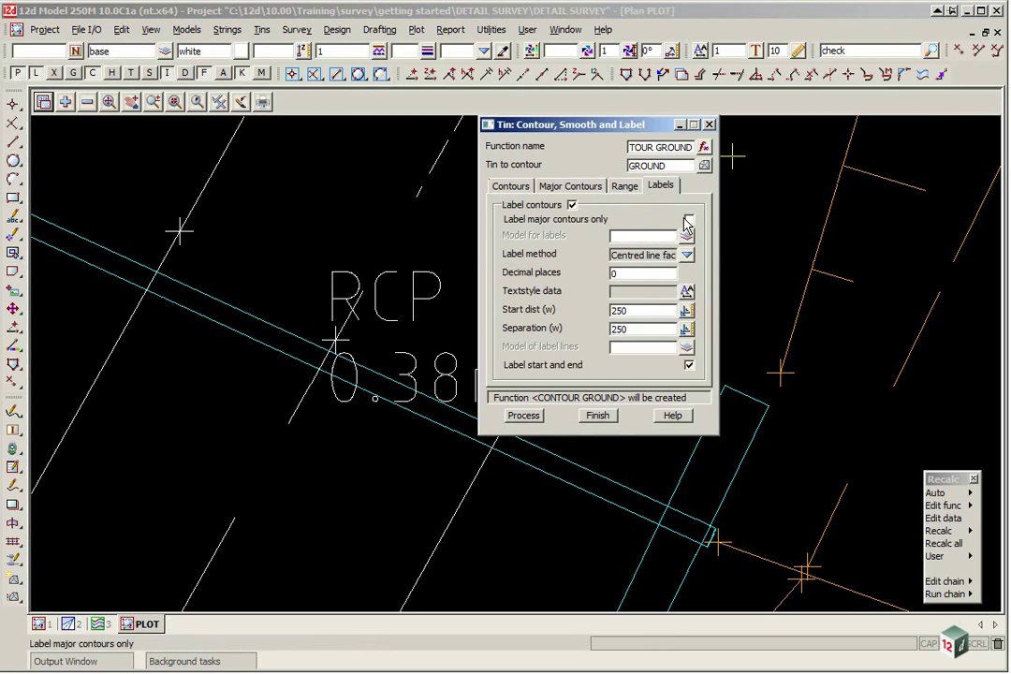
click(688, 221)
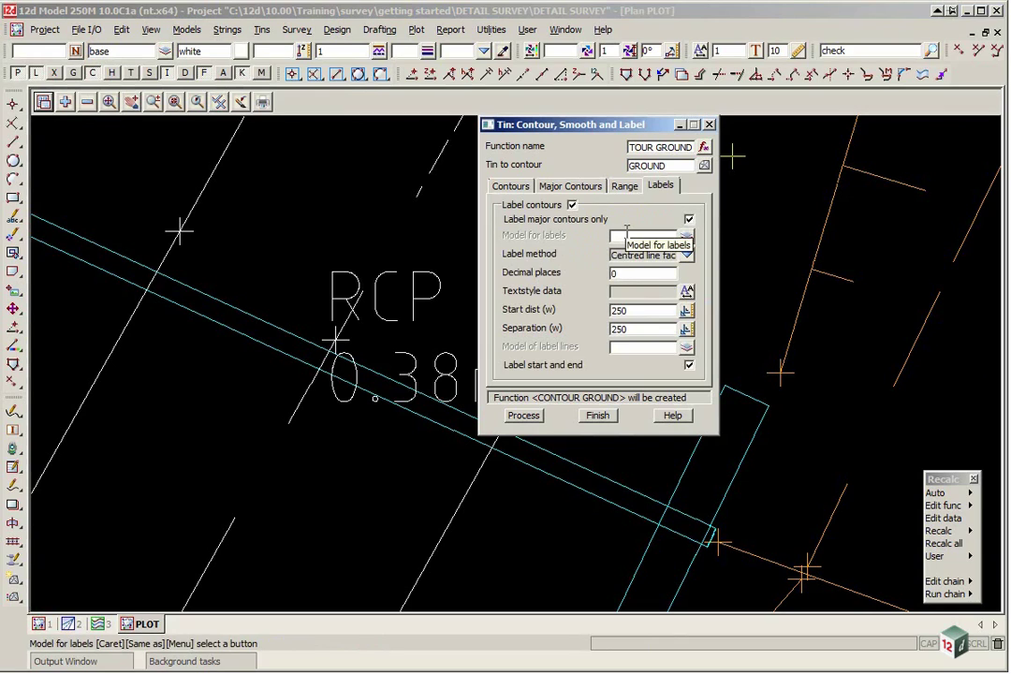
click(687, 255)
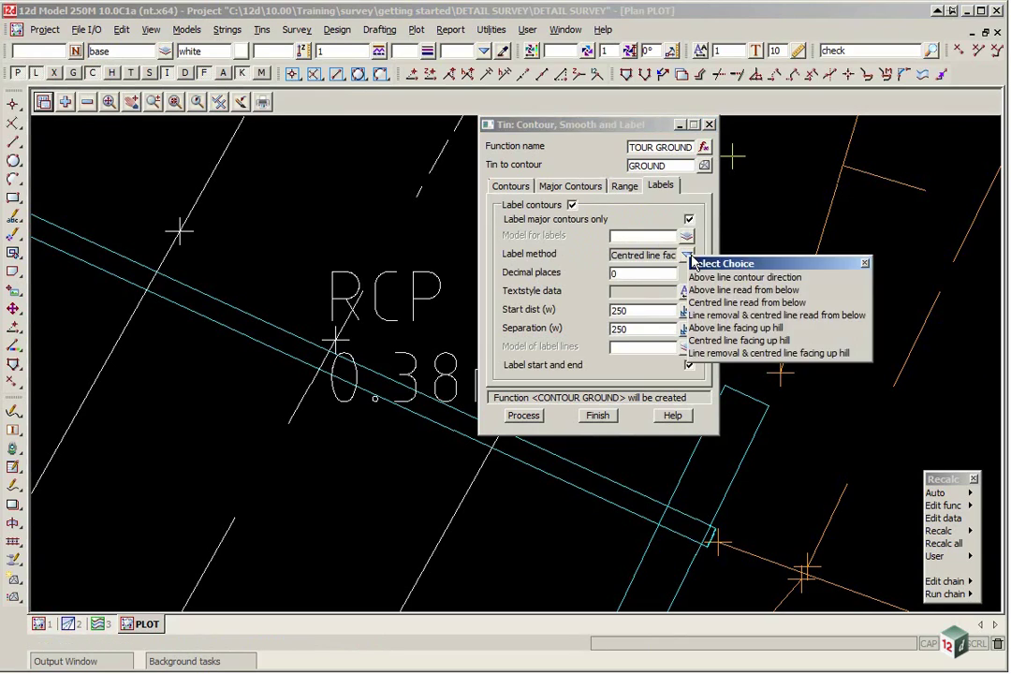
click(796, 354)
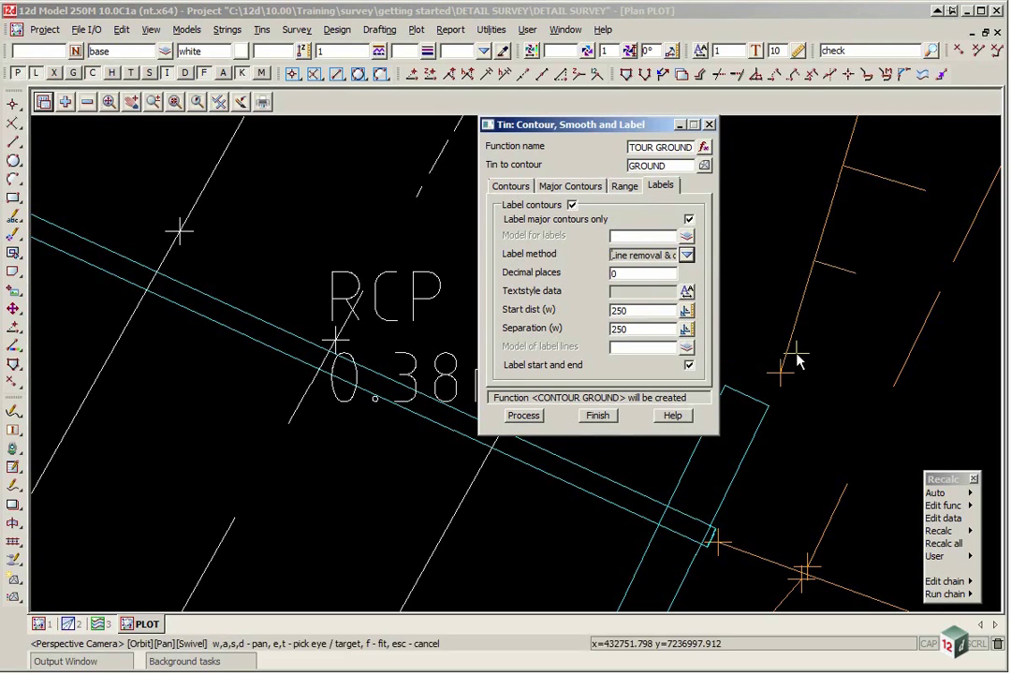
double_click(614, 273)
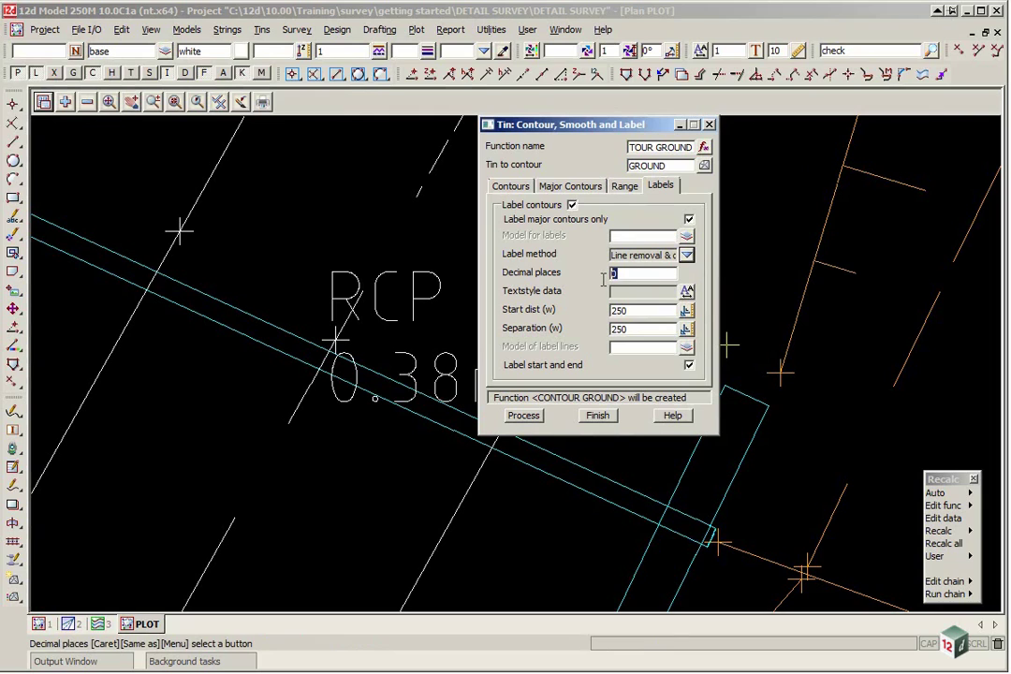
click(687, 291)
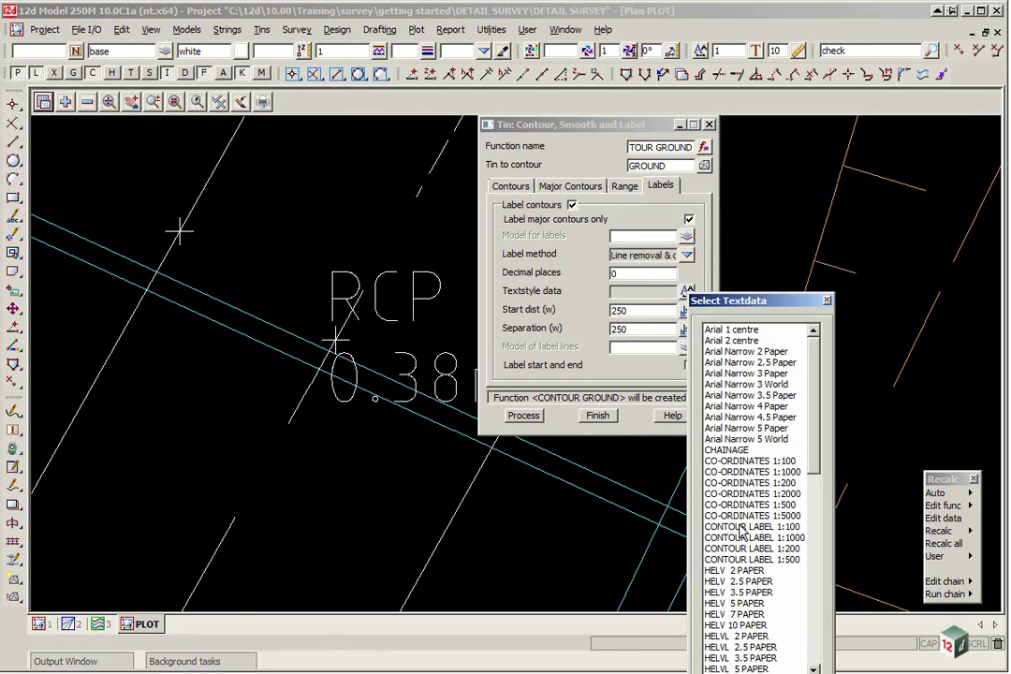
click(785, 560)
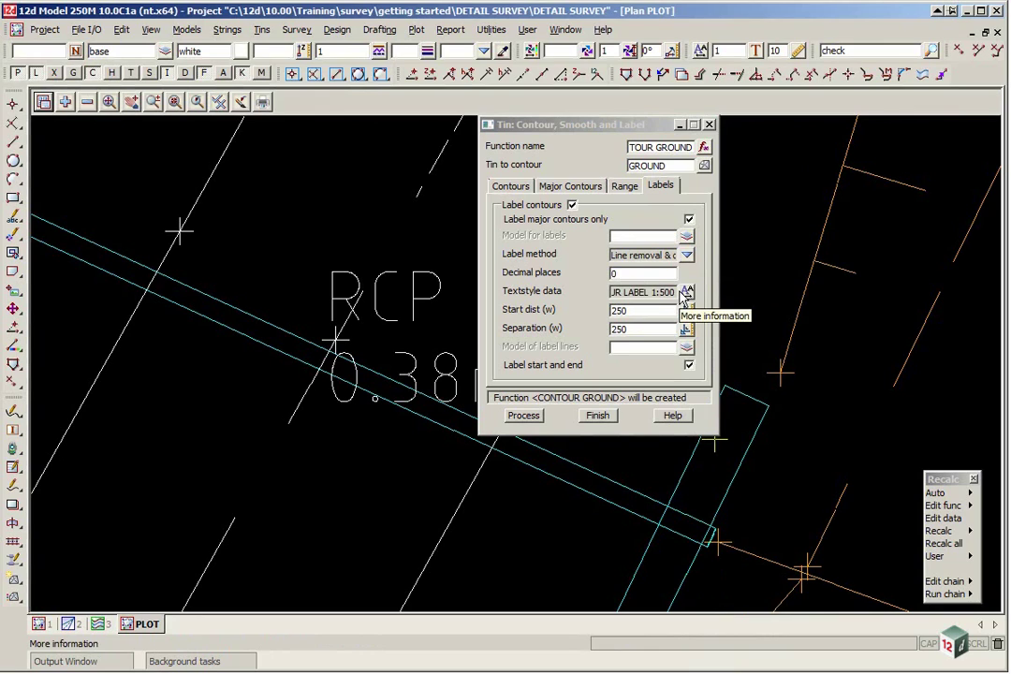
Set label start distance and separation to 30, then process CONTOUR GROUND.
click(636, 310)
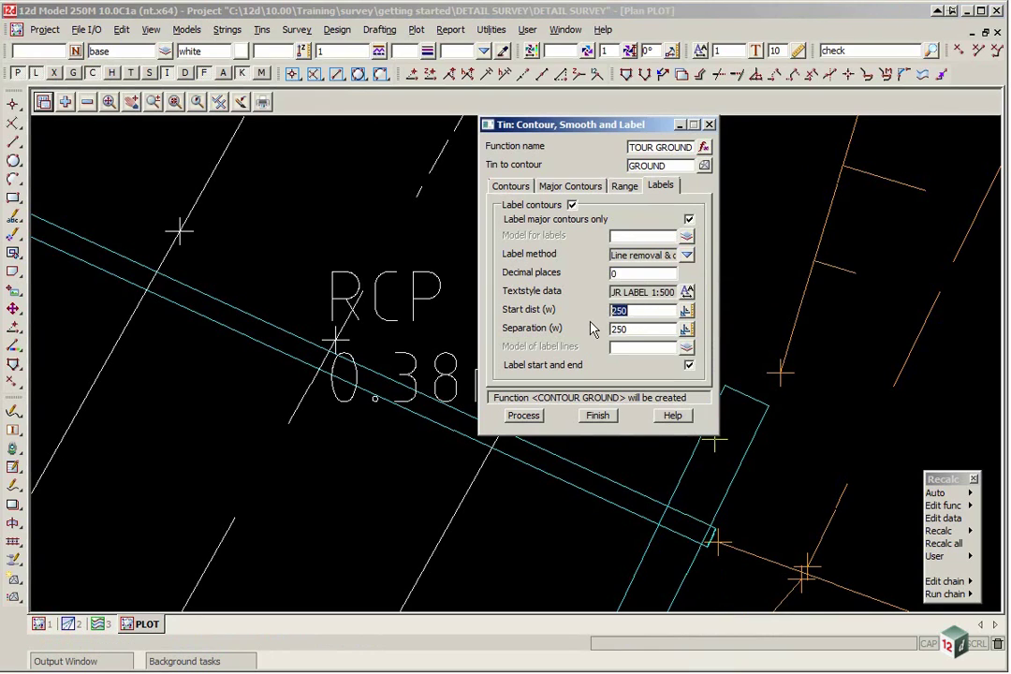
text(30)
click(643, 329)
text(230)
drag(589, 125, 631, 68)
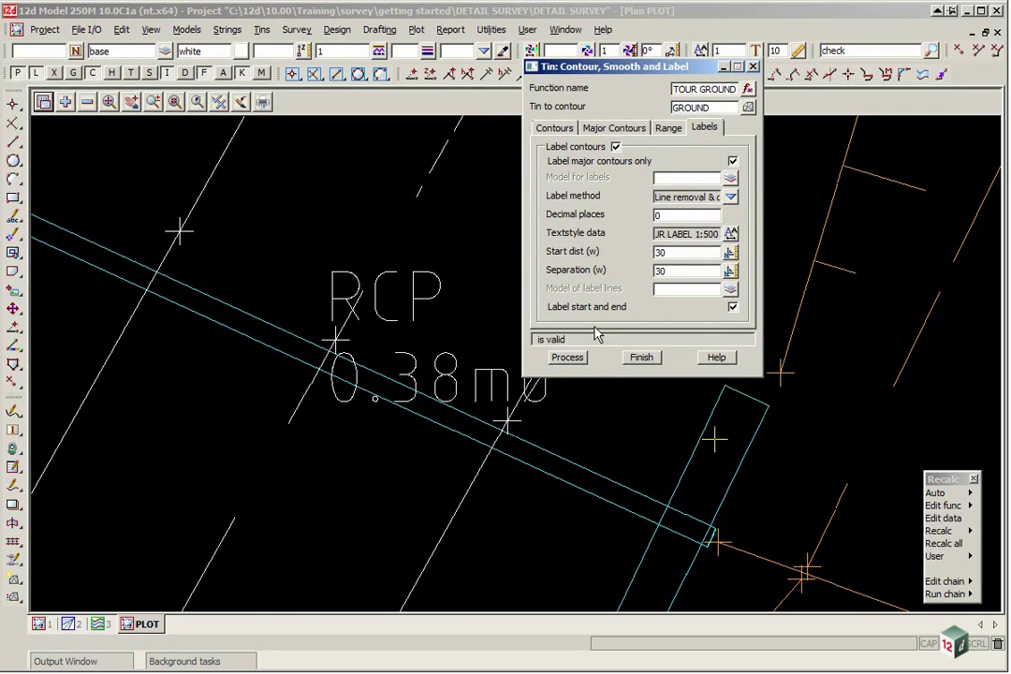
click(569, 358)
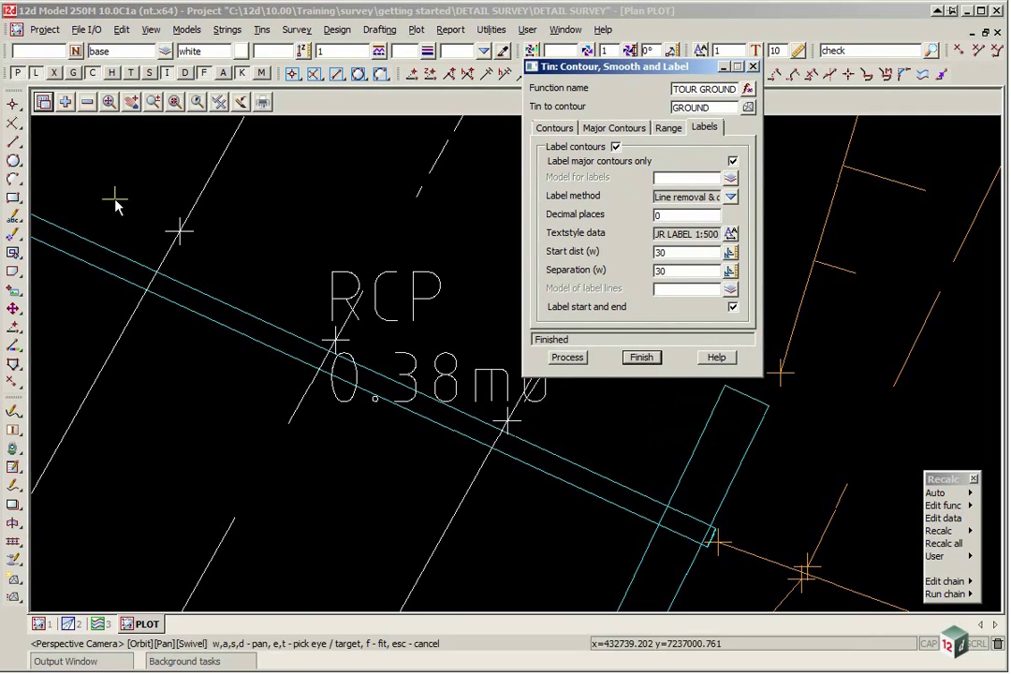
Add the contours and contours major models to the PLOT view.
click(66, 102)
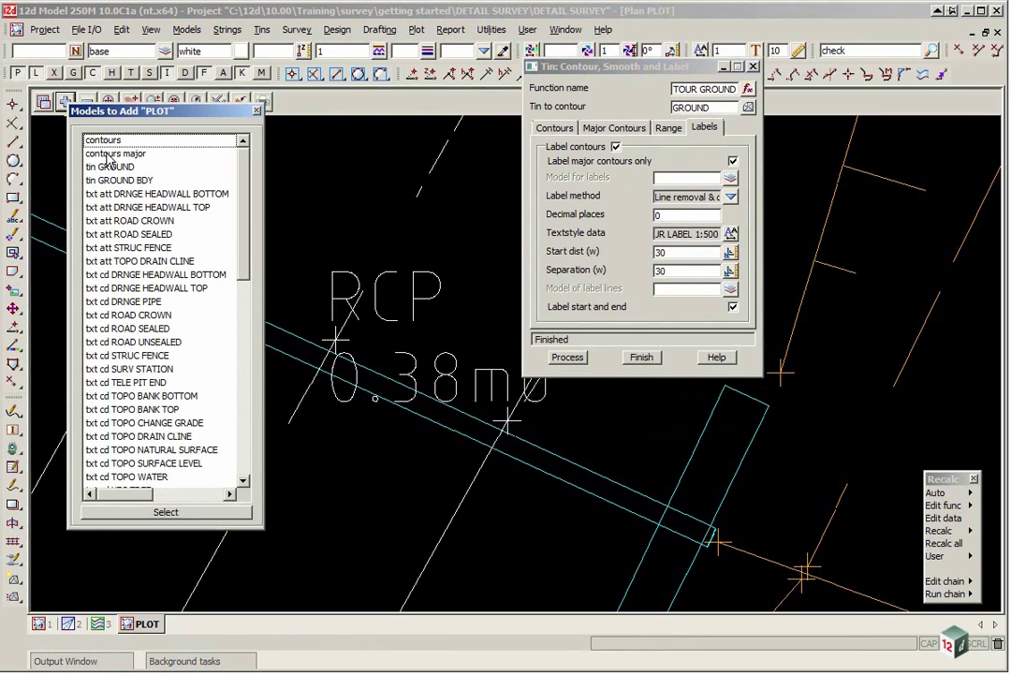
click(98, 139)
click(98, 153)
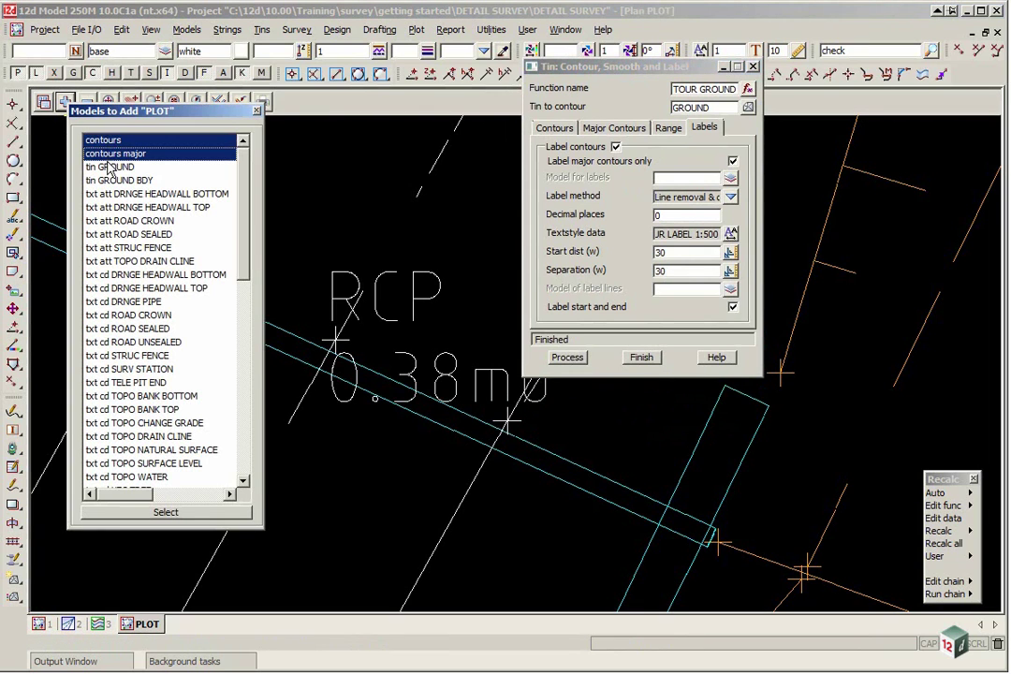
click(201, 512)
scroll(477, 403, down, 3)
scroll(444, 299, up, 8)
scroll(445, 300, down, 3)
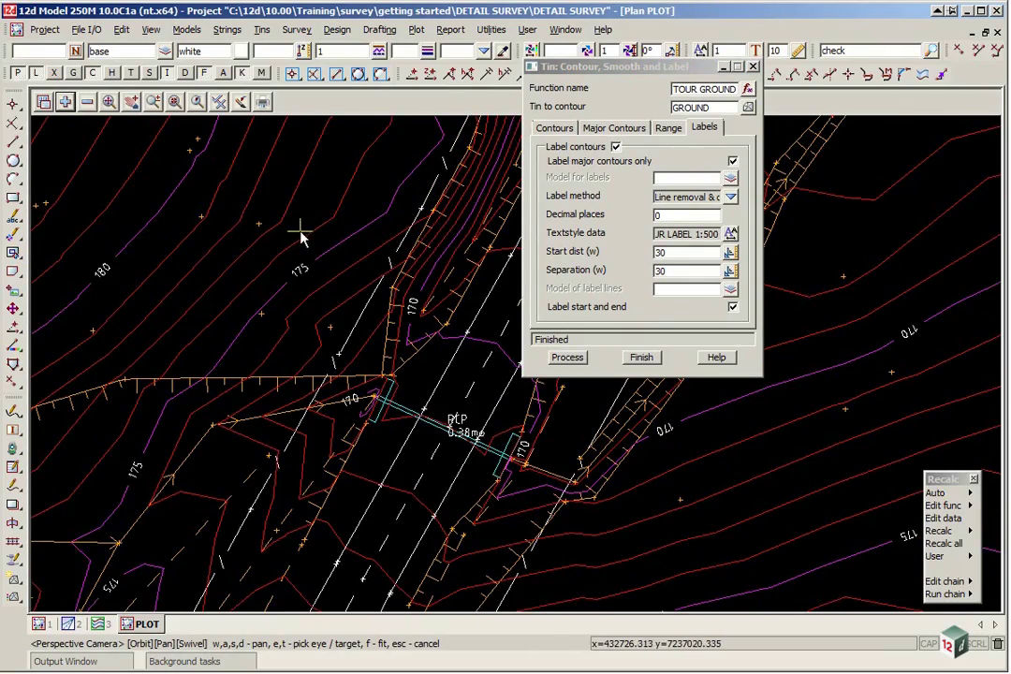
Turn on Smooth contours and reprocess the GROUND contours.
click(556, 129)
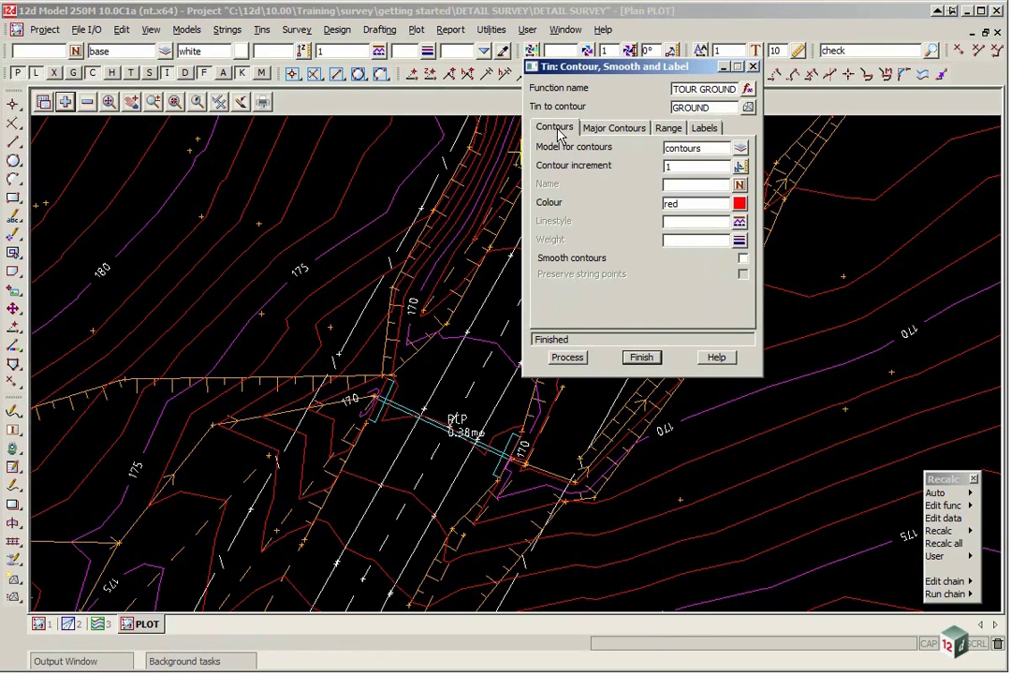
click(742, 259)
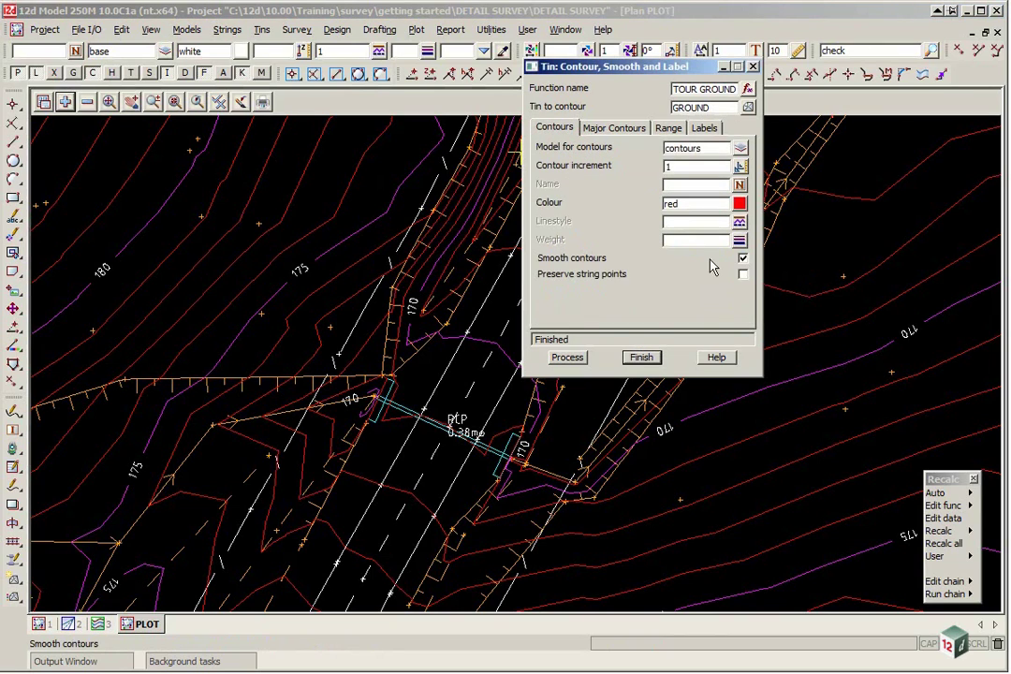
click(567, 357)
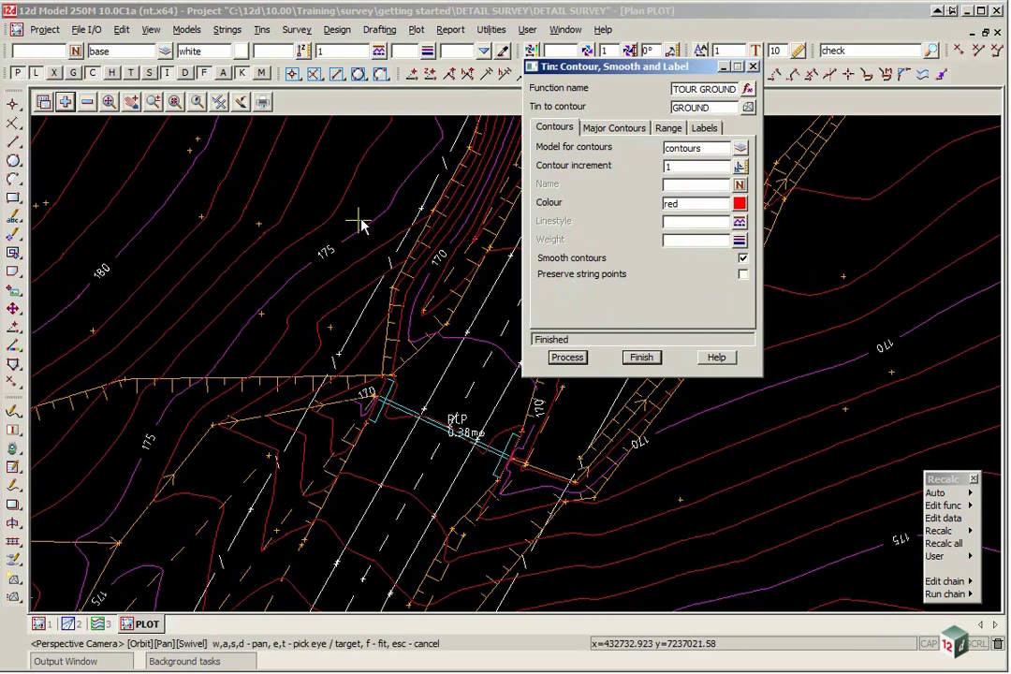
click(397, 174)
scroll(400, 216, up, 3)
scroll(379, 194, down, 2)
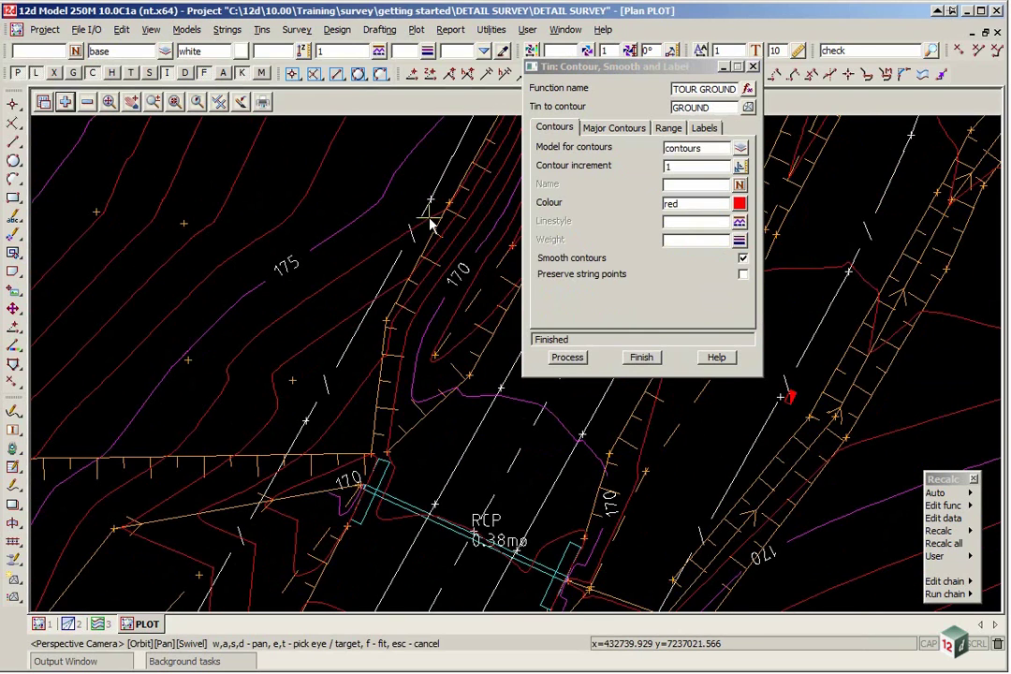
Close the contour settings and recalculate the CONTOUR GROUND function to regenerate the contours.
click(642, 359)
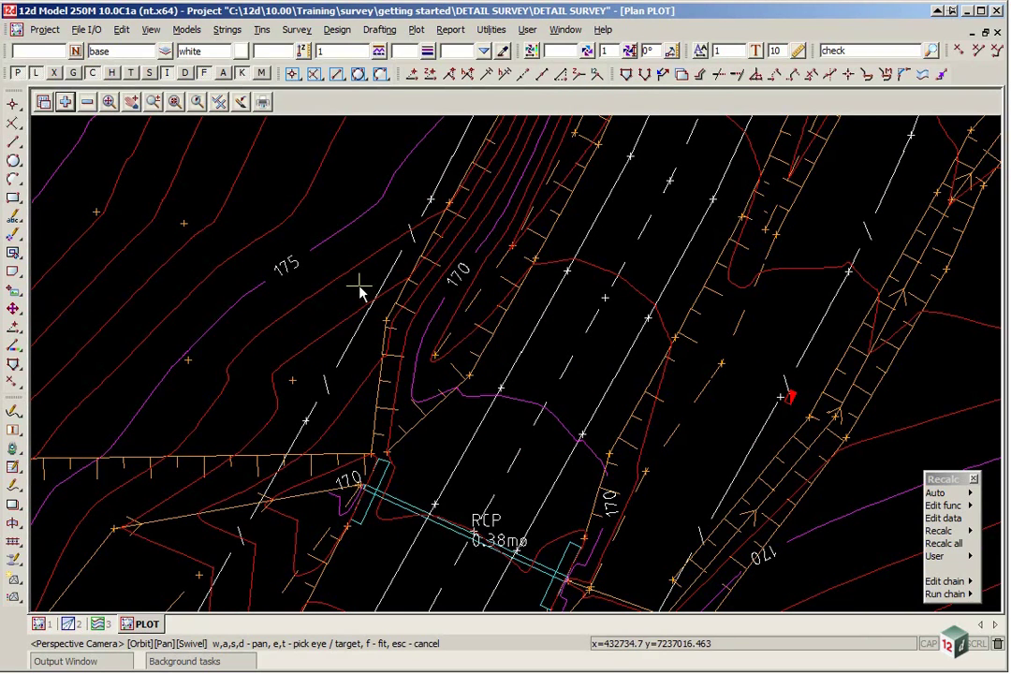
drag(922, 501, 618, 292)
click(634, 321)
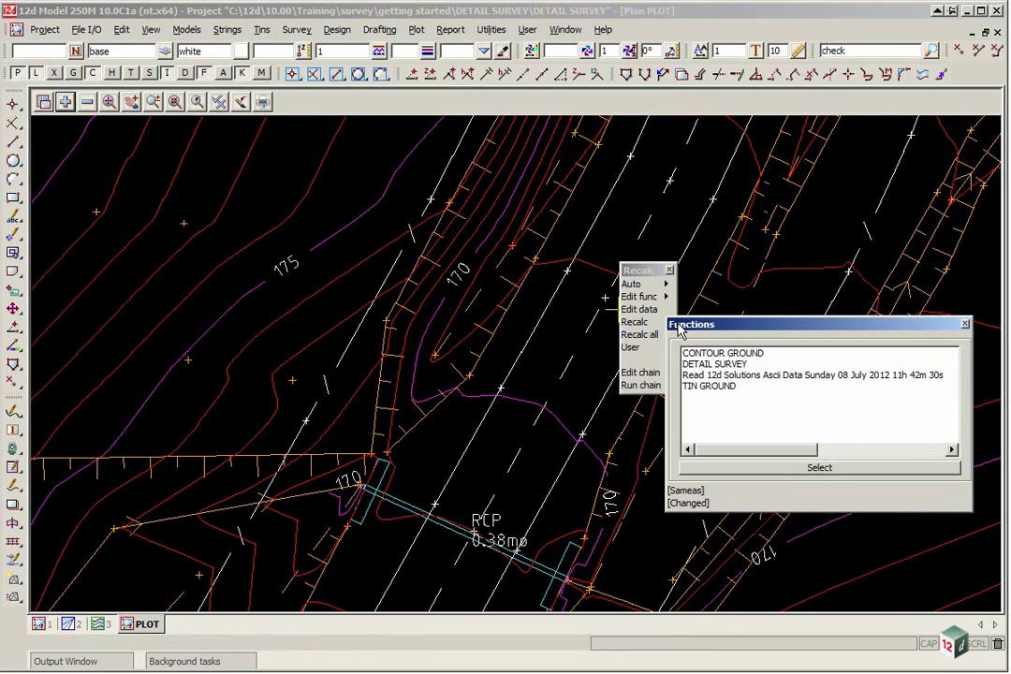
double_click(716, 353)
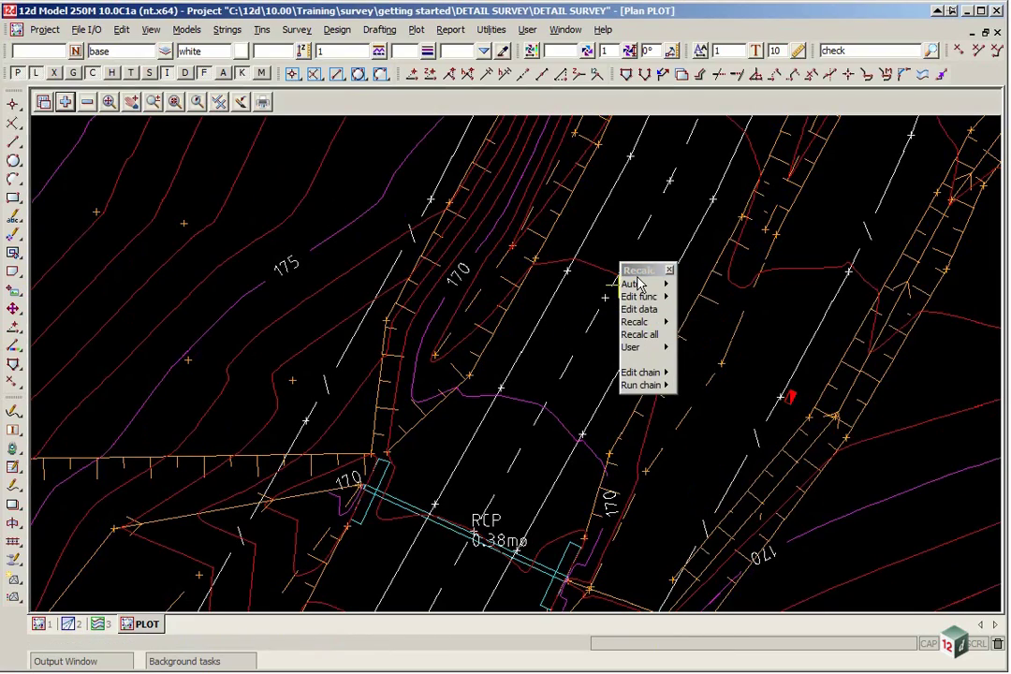
drag(640, 273, 922, 468)
middle_drag(673, 440, 722, 241)
Set new text defaults: model 'text', colour magenta, text style Arial Narrow 5 Paper.
scroll(723, 240, up, 3)
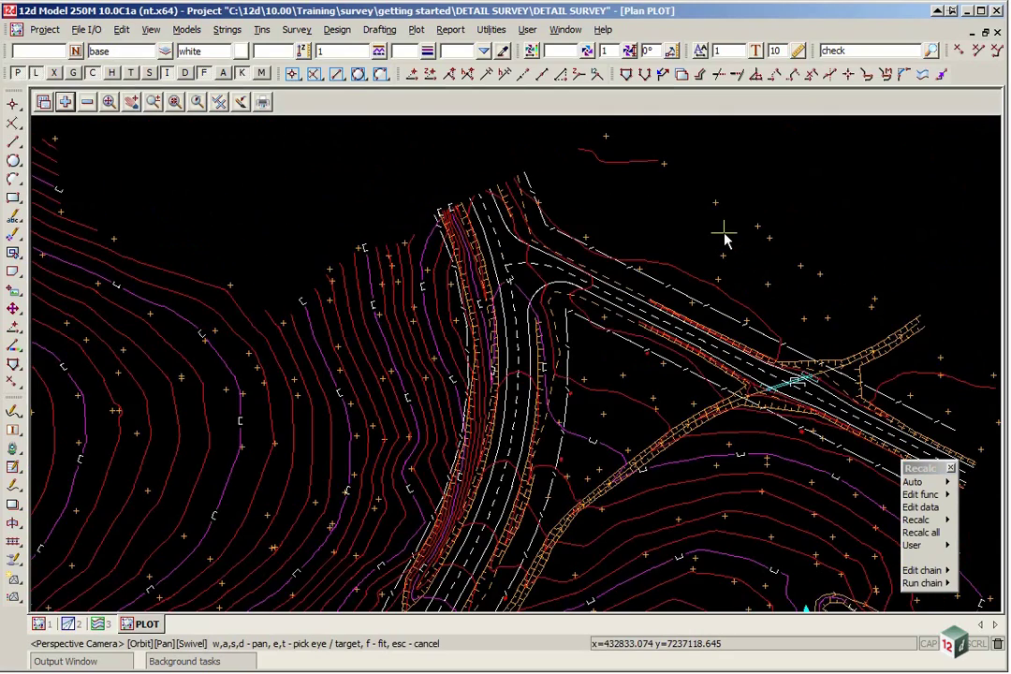
scroll(722, 240, up, 3)
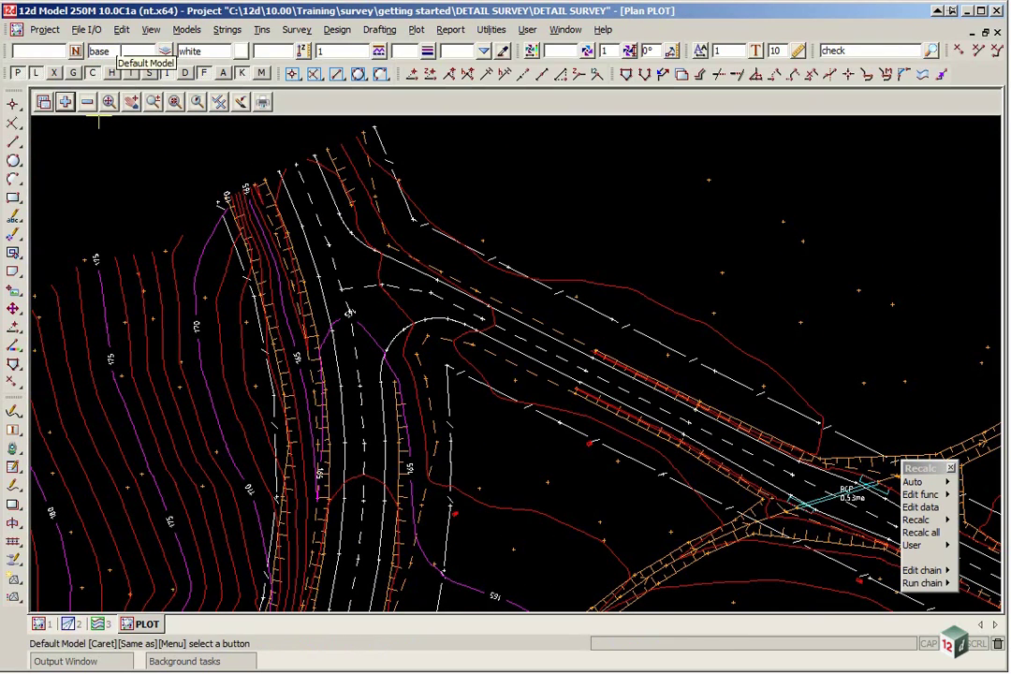
double_click(112, 51)
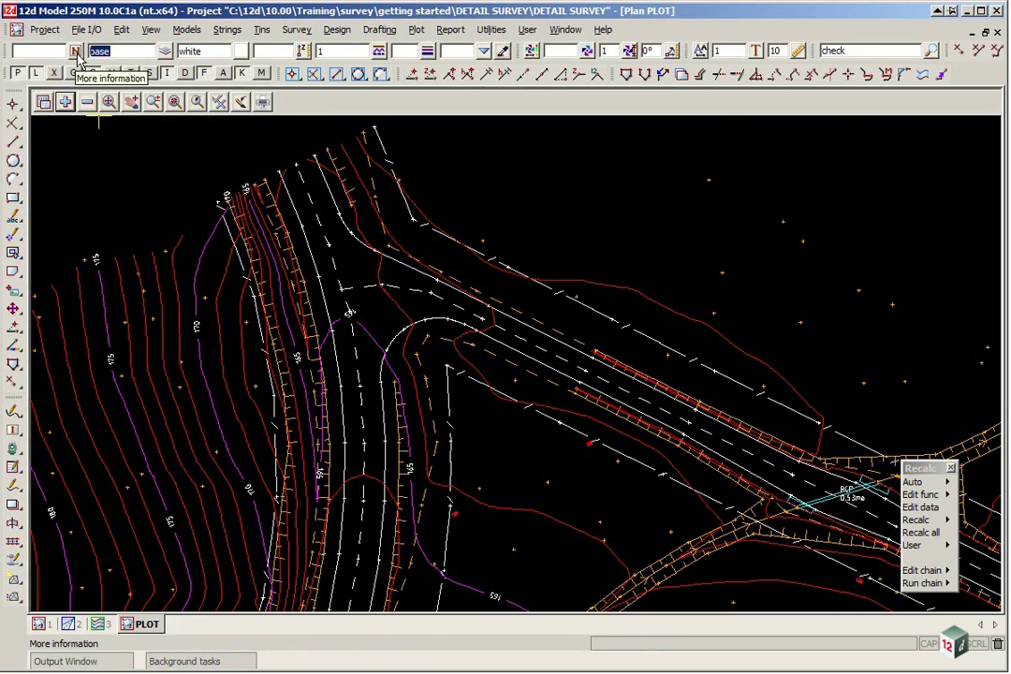
text(text)
click(241, 51)
double_click(421, 212)
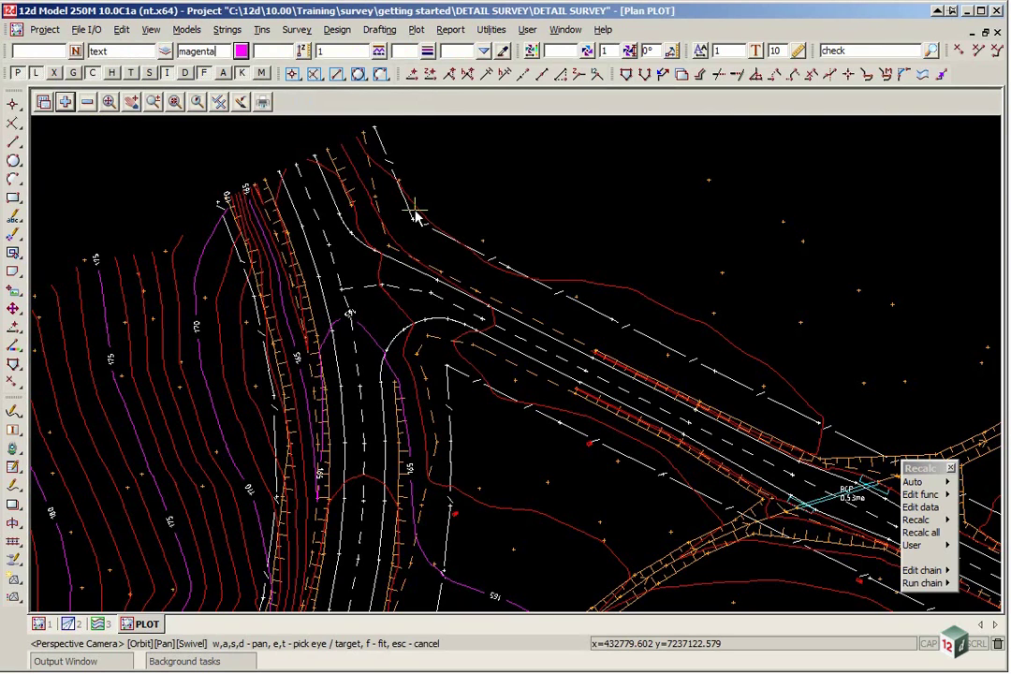
click(703, 54)
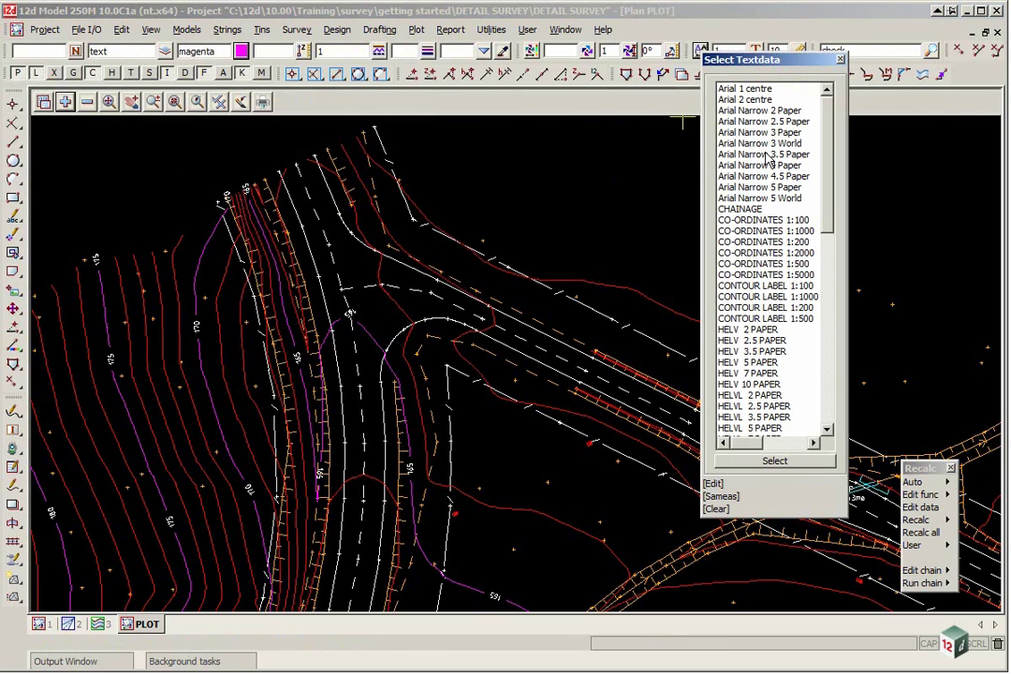
double_click(760, 188)
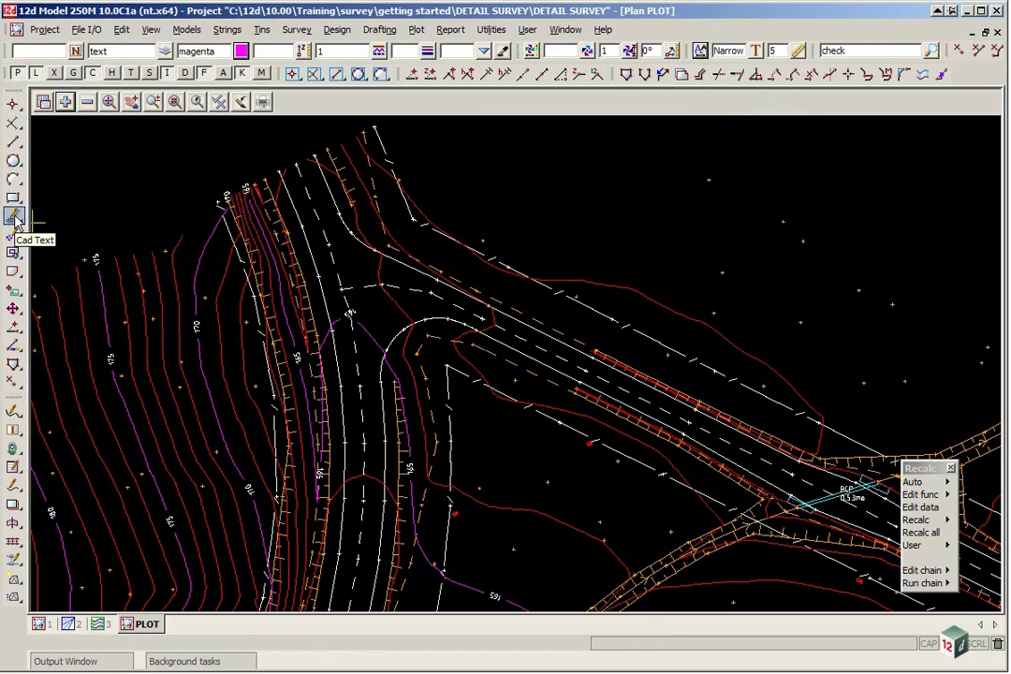
Create Cad Text reading SMITH SREET, placed above the road near the junction.
mouse_move(15, 221)
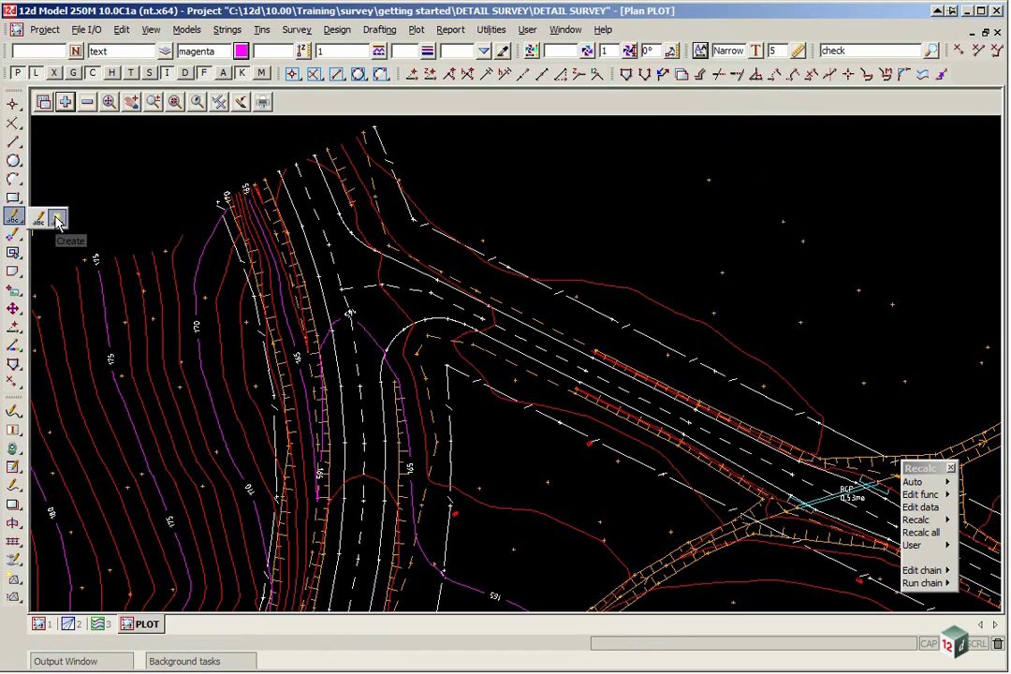
click(58, 219)
scroll(530, 281, up, 2)
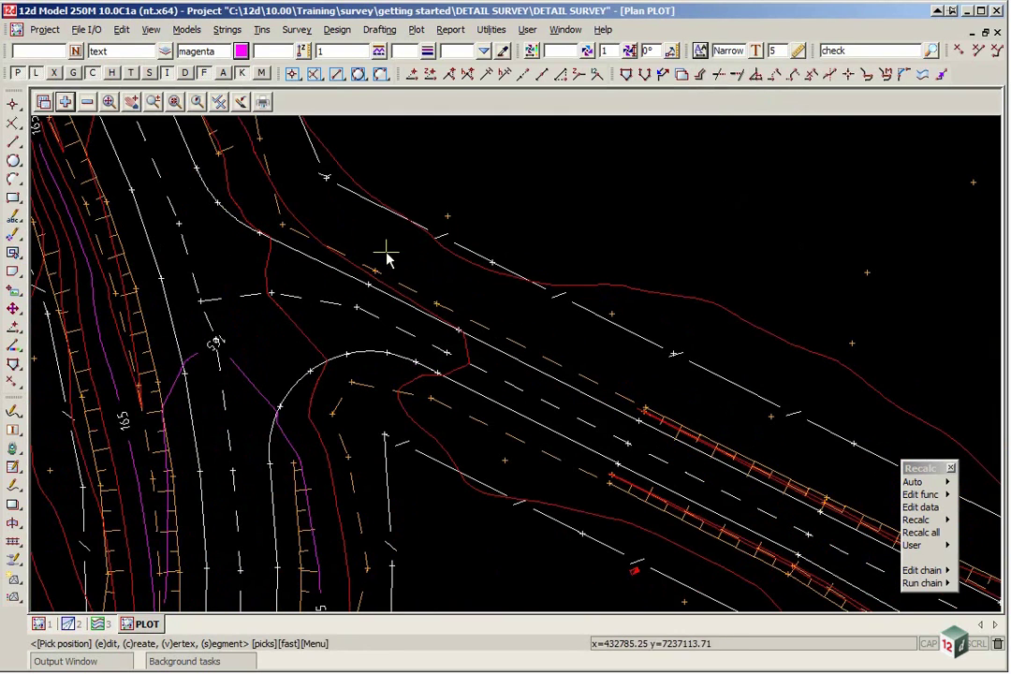
scroll(391, 243, down, 2)
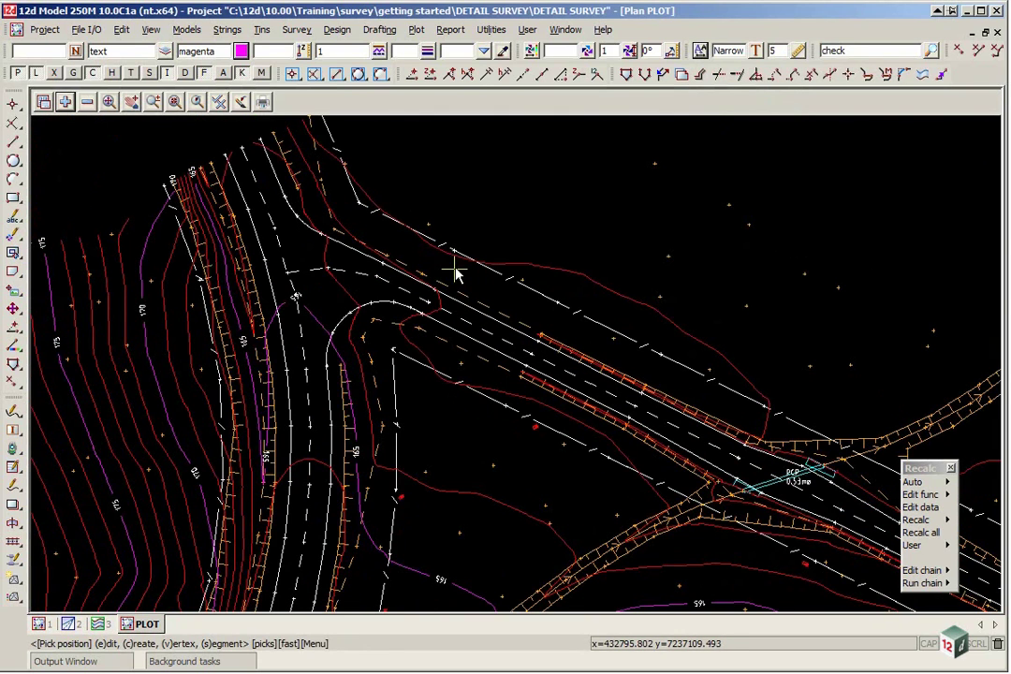
click(480, 233)
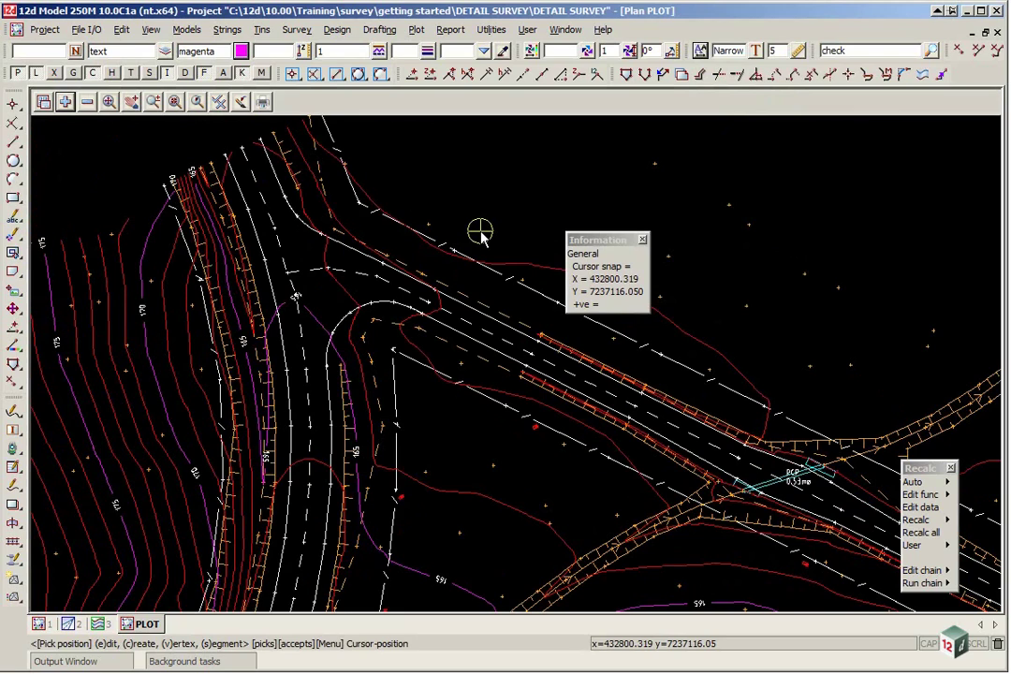
click(480, 234)
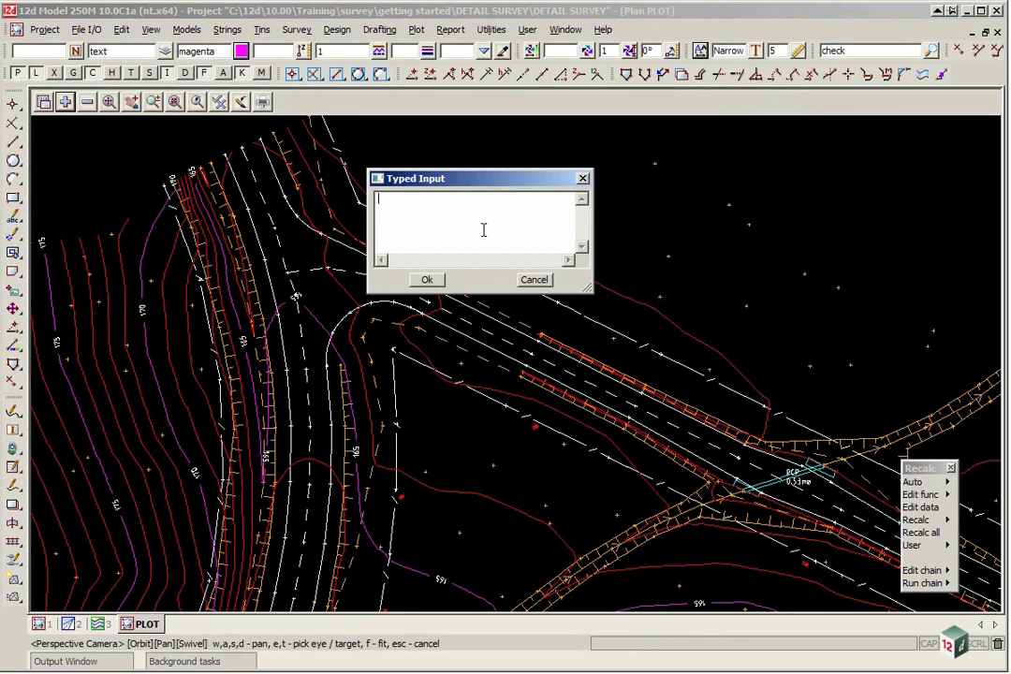
key(Caps_Lock)
text(SMI)
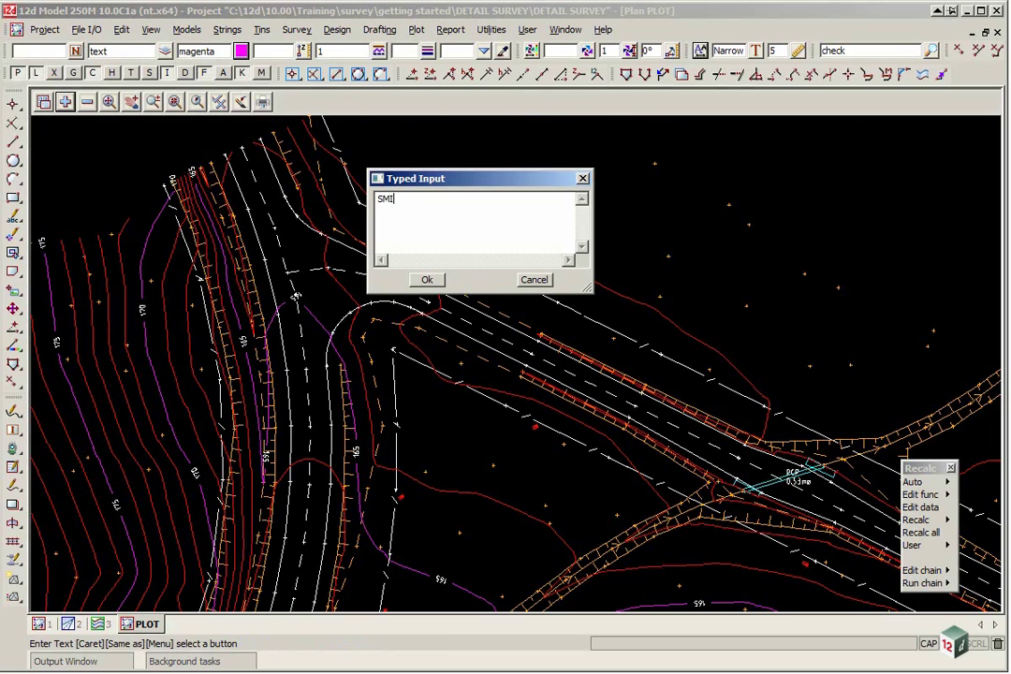
text(TH SREET)
click(426, 279)
scroll(506, 192, up, 2)
scroll(474, 335, up, 1)
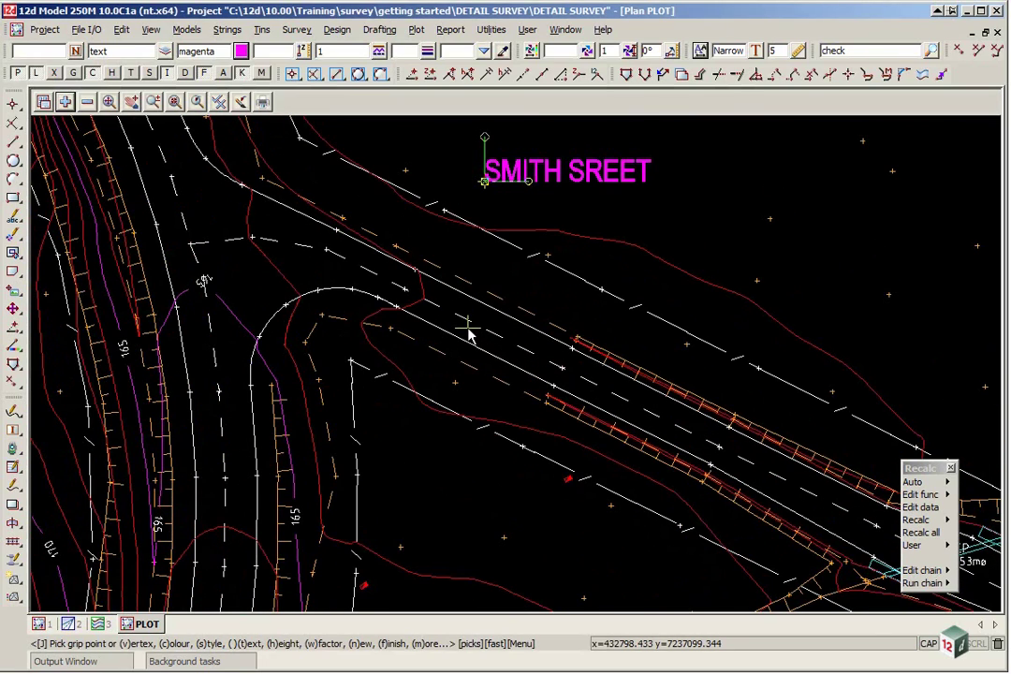
Move the SMITH SREET label onto the road.
click(485, 184)
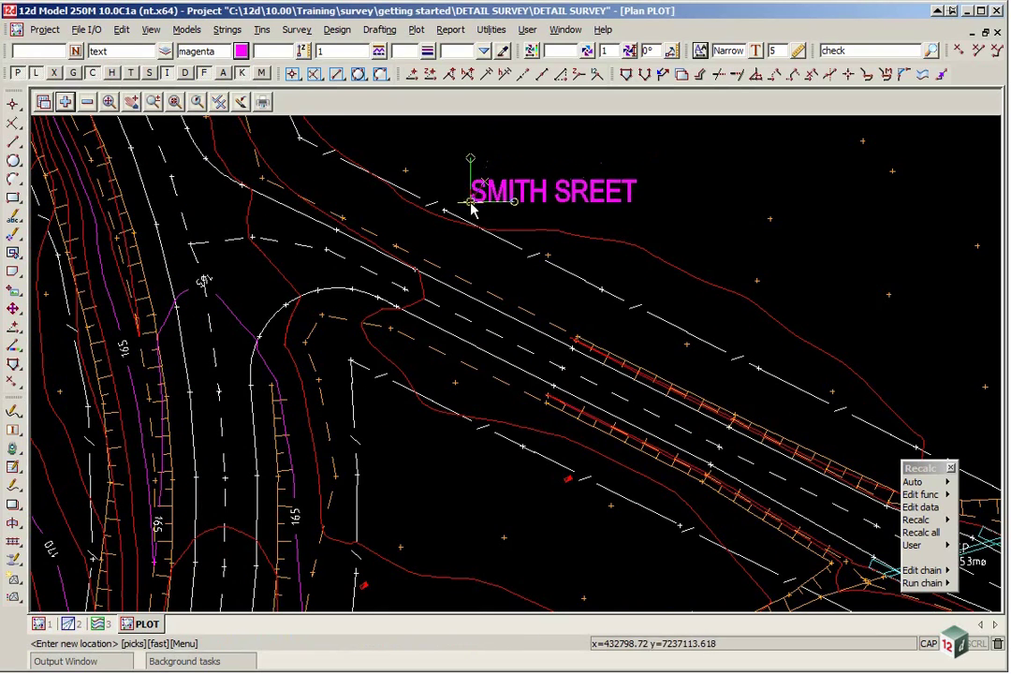
scroll(441, 318, up, 2)
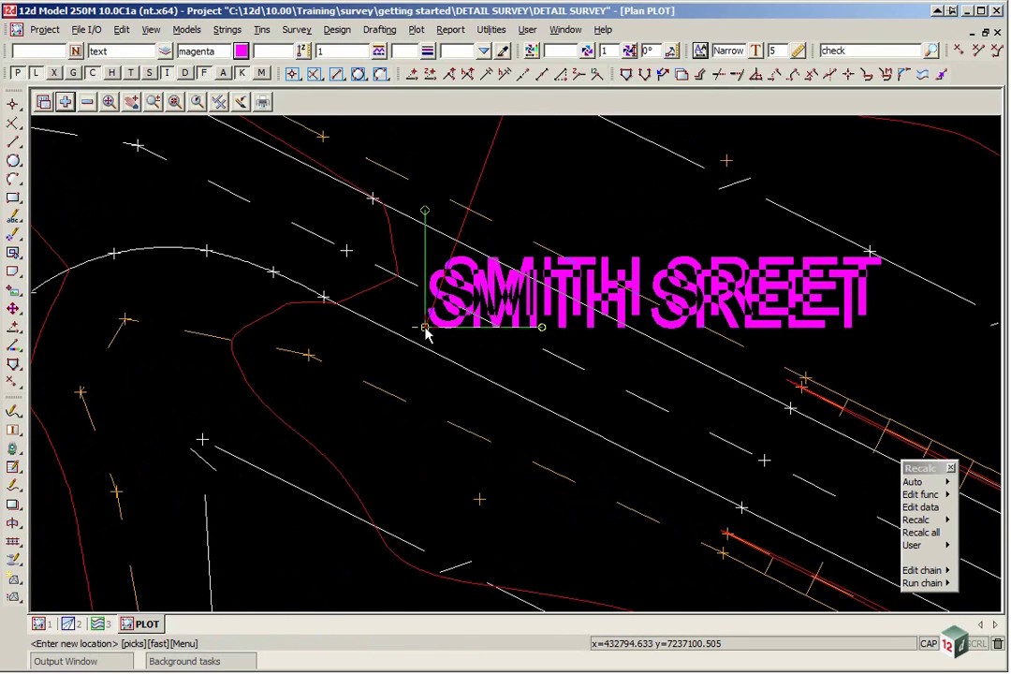
click(424, 328)
scroll(426, 334, down, 1)
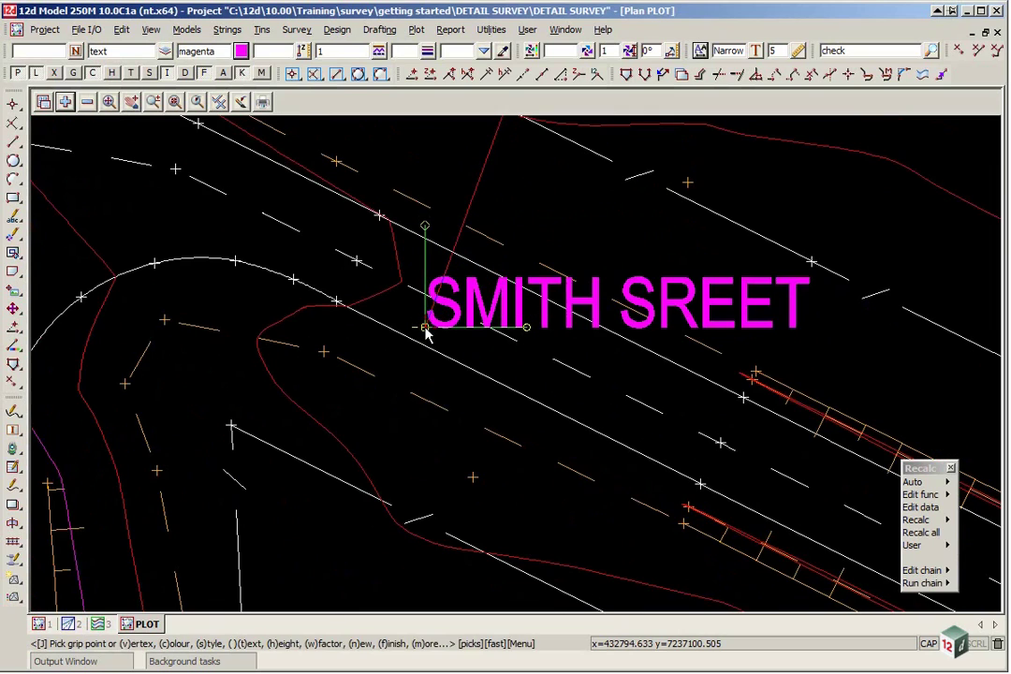
Rotate the label to run parallel with the ER road edge string and accept it.
click(527, 329)
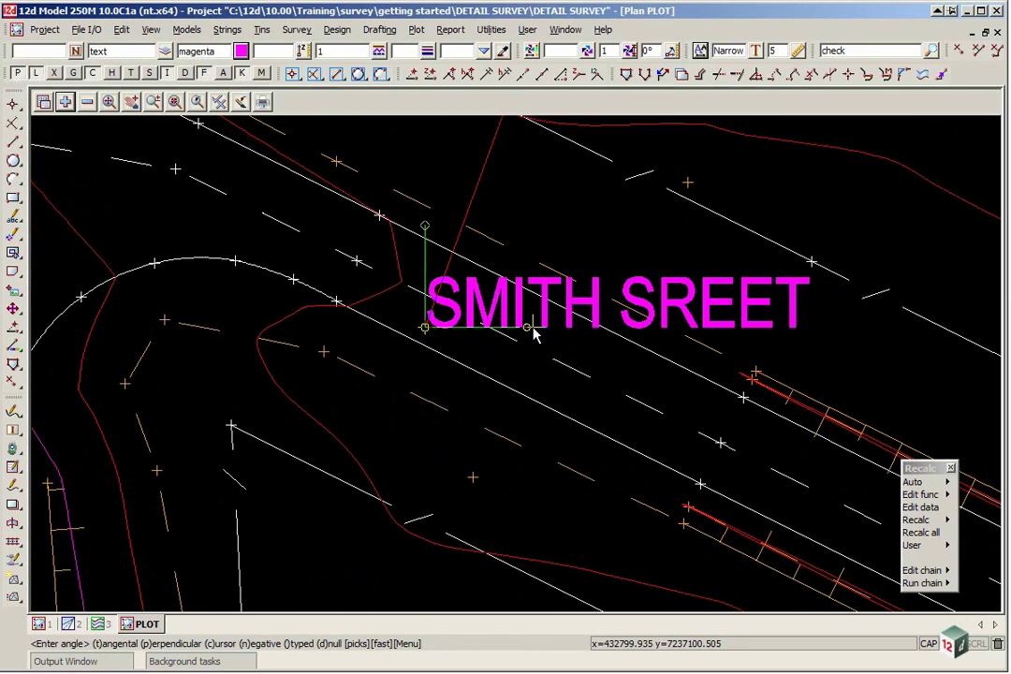
click(535, 404)
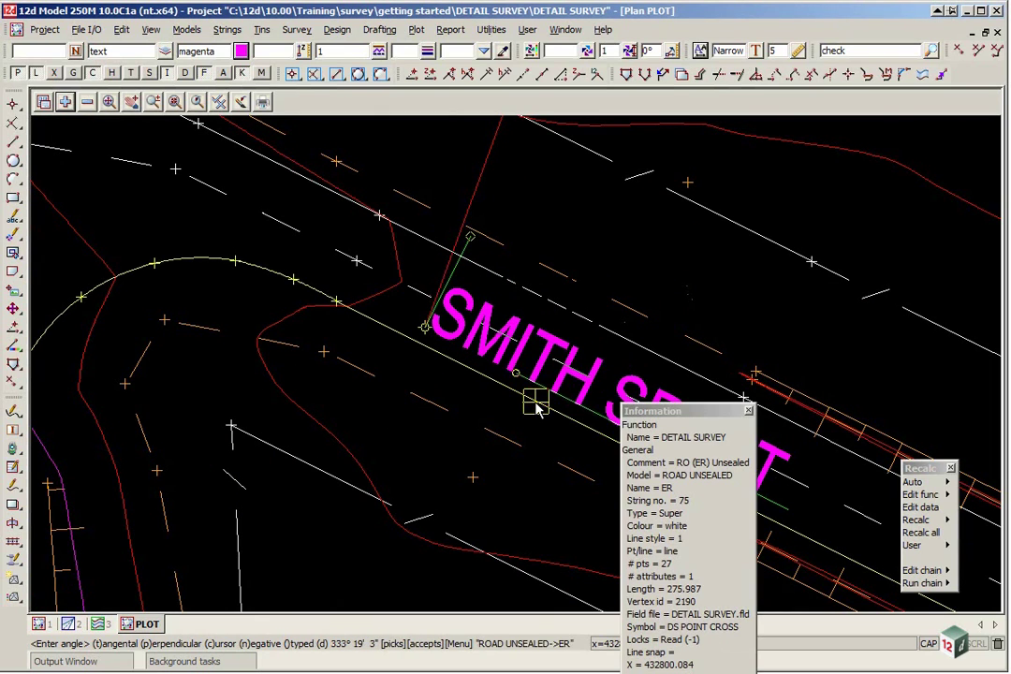
middle_click(535, 404)
scroll(548, 402, up, 1)
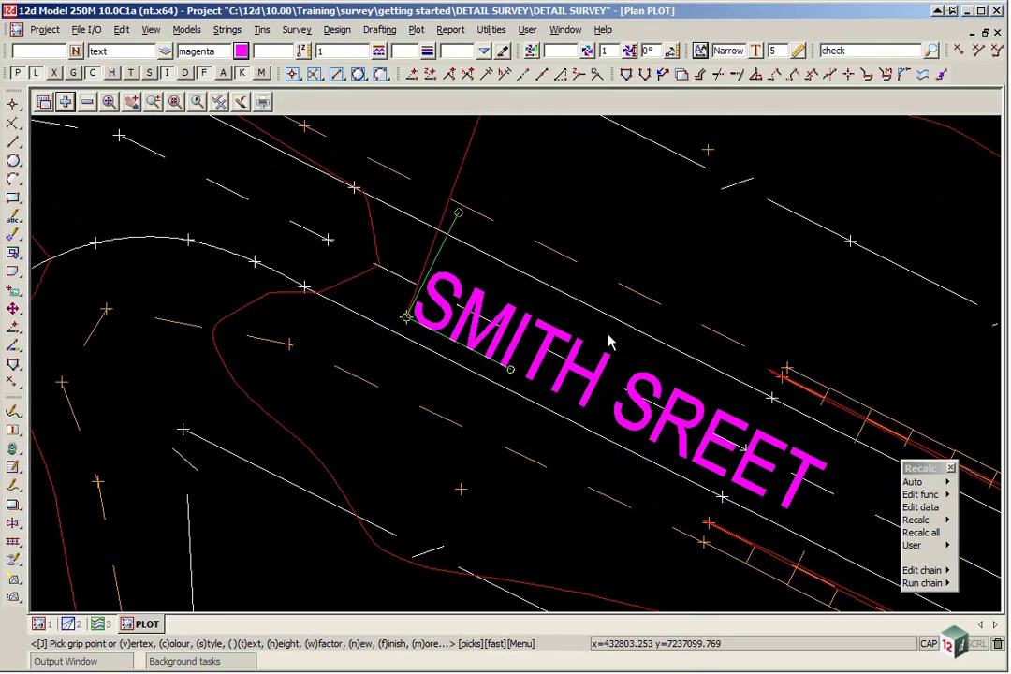
scroll(615, 339, down, 1)
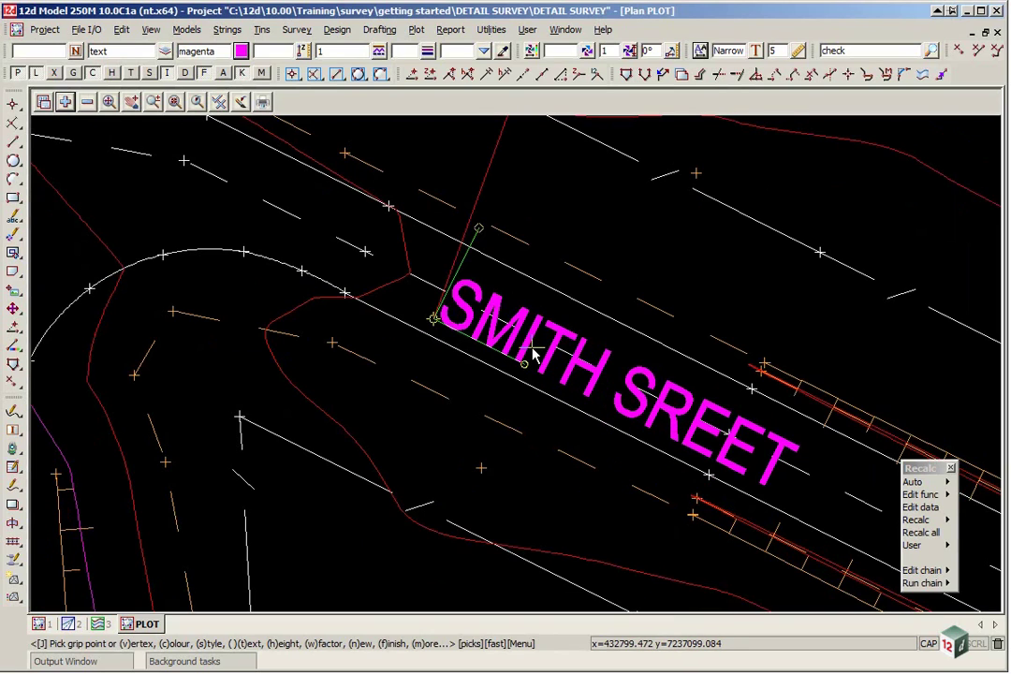
Insert the missing T so the label reads SMITH STREET, then finish editing.
key(t)
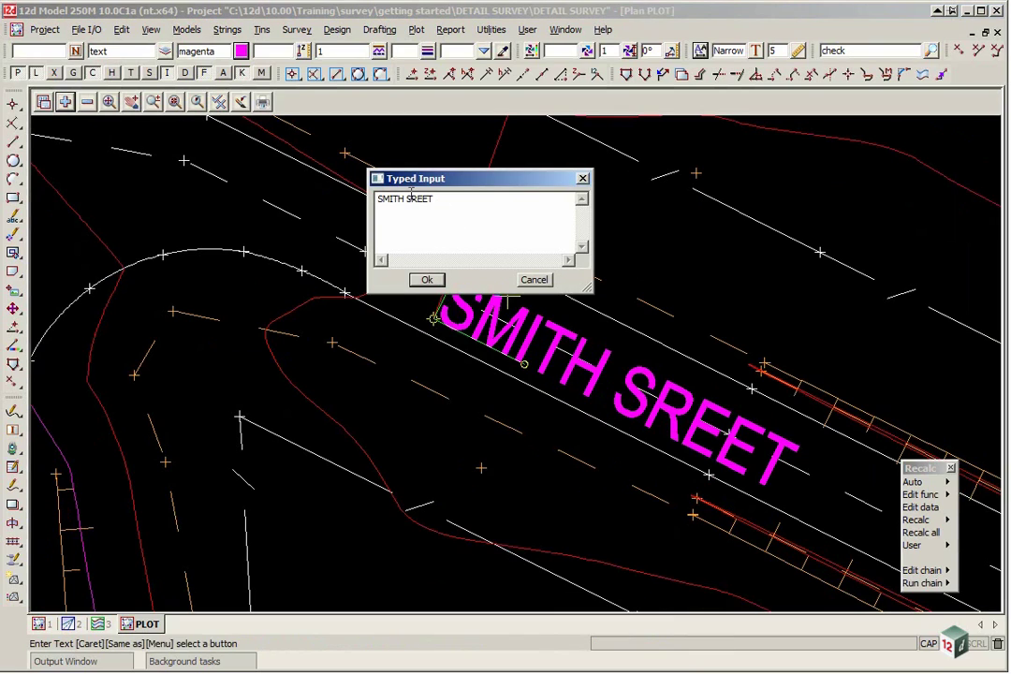
click(409, 199)
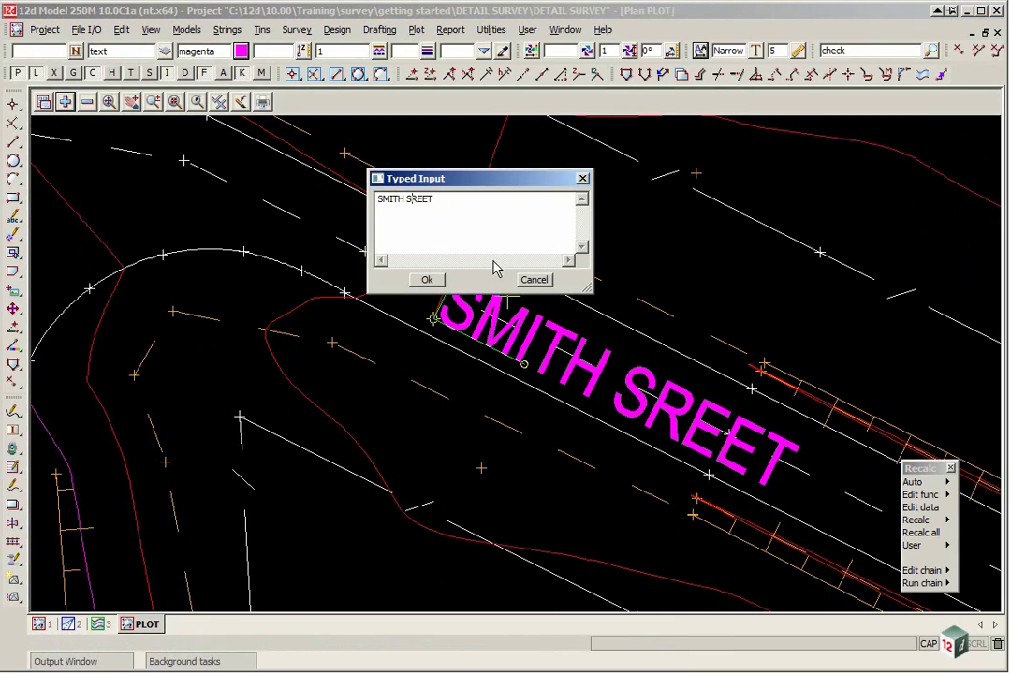
text(T)
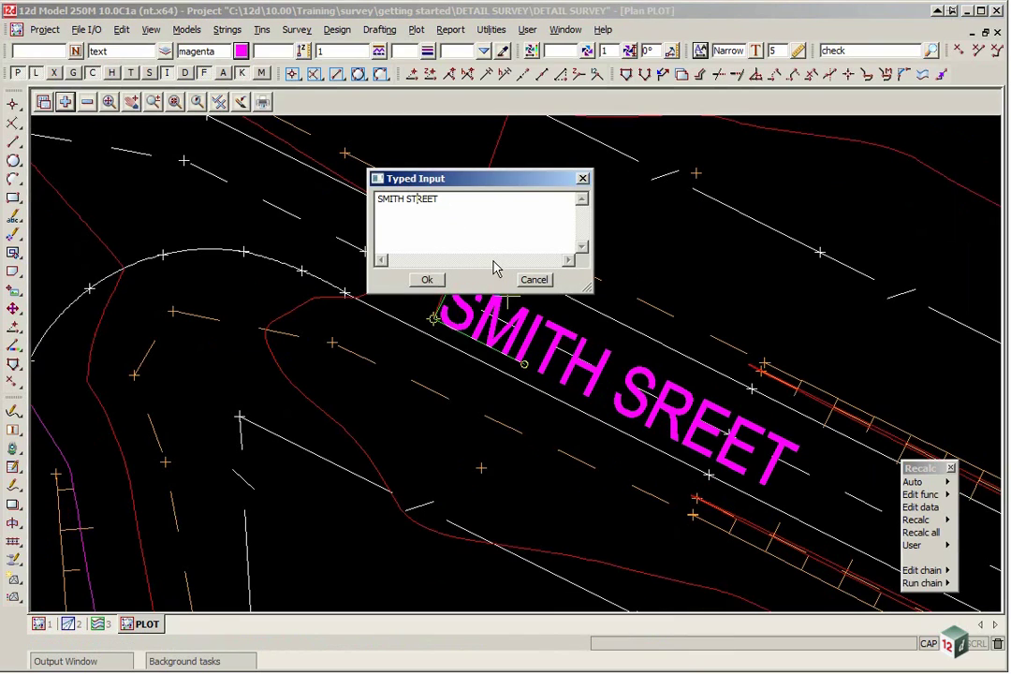
click(427, 280)
scroll(605, 243, down, 1)
scroll(591, 356, up, 2)
scroll(589, 351, down, 1)
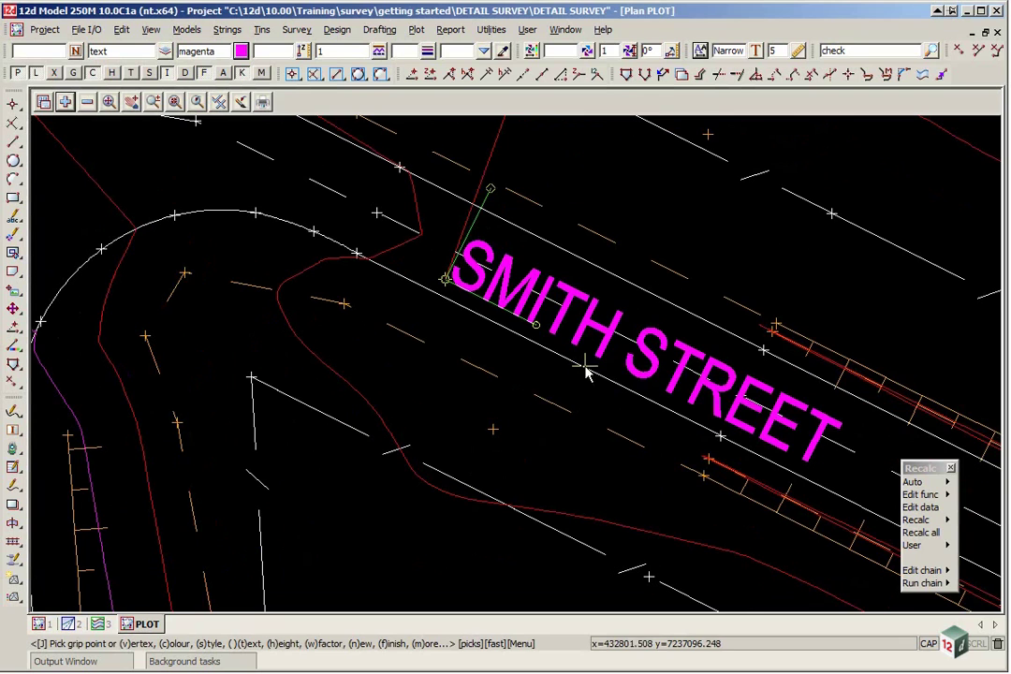
click(686, 313)
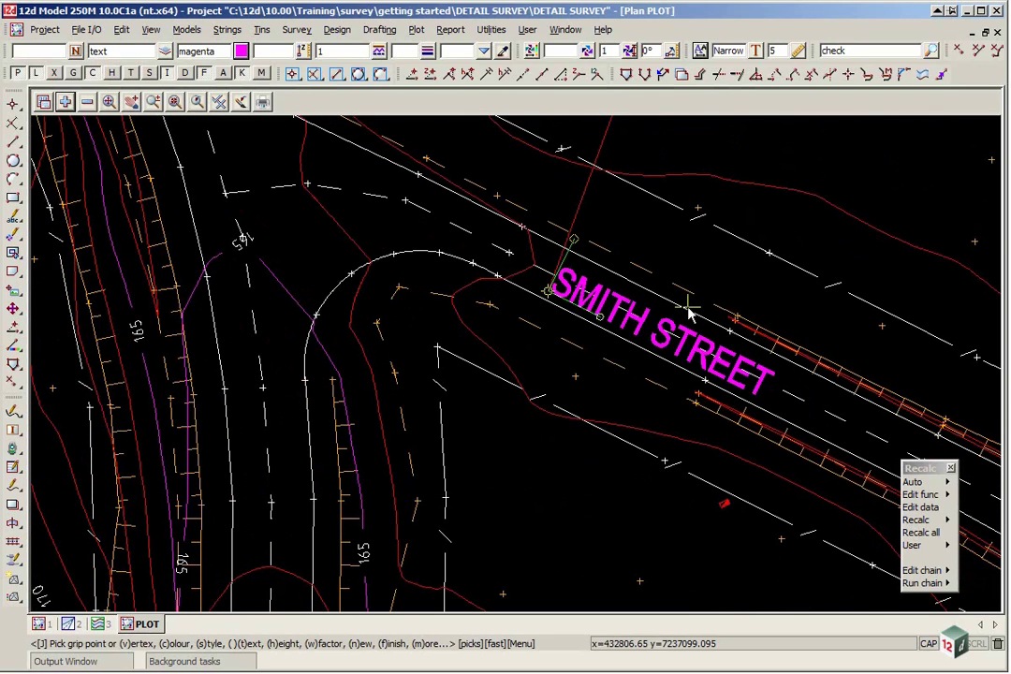
middle_click(688, 311)
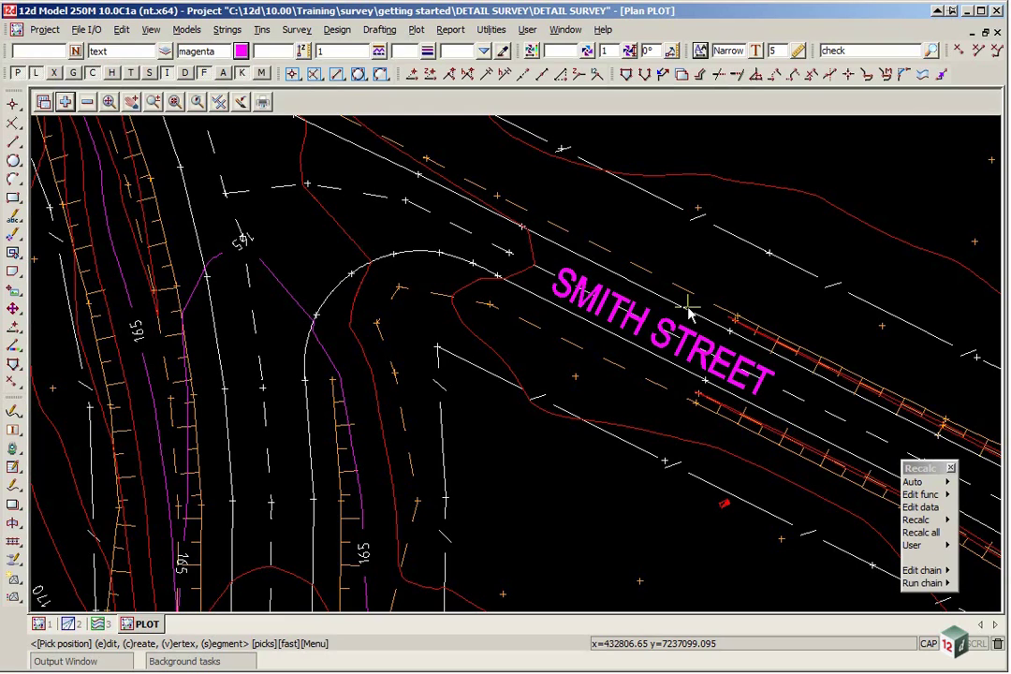
key(p)
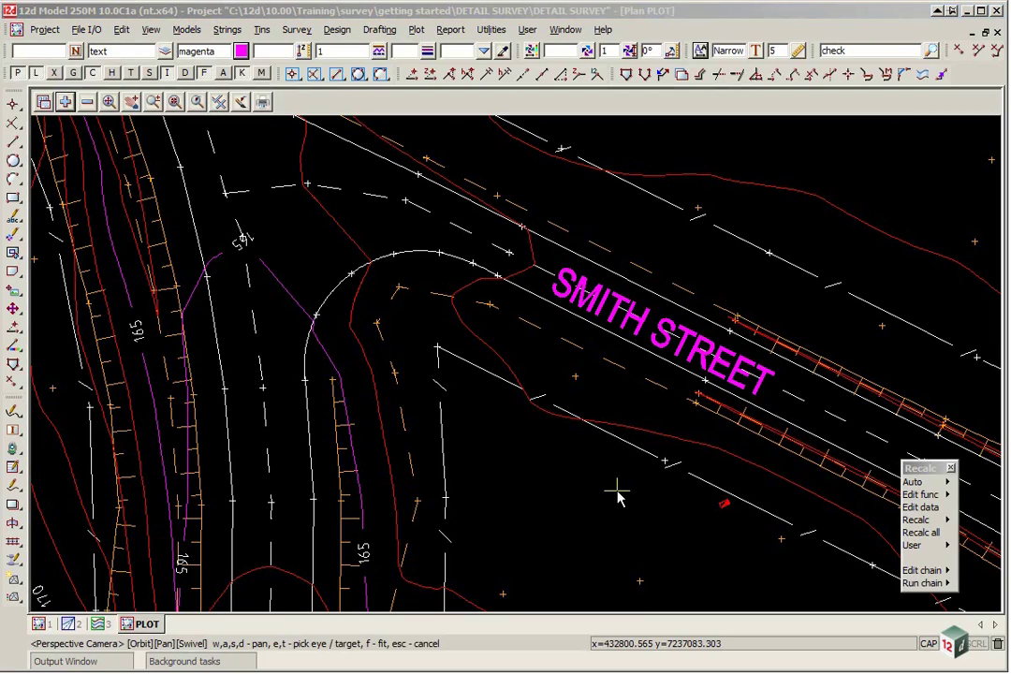
Zoom out to the whole site and turn on the coordinate grid.
scroll(647, 244, down, 5)
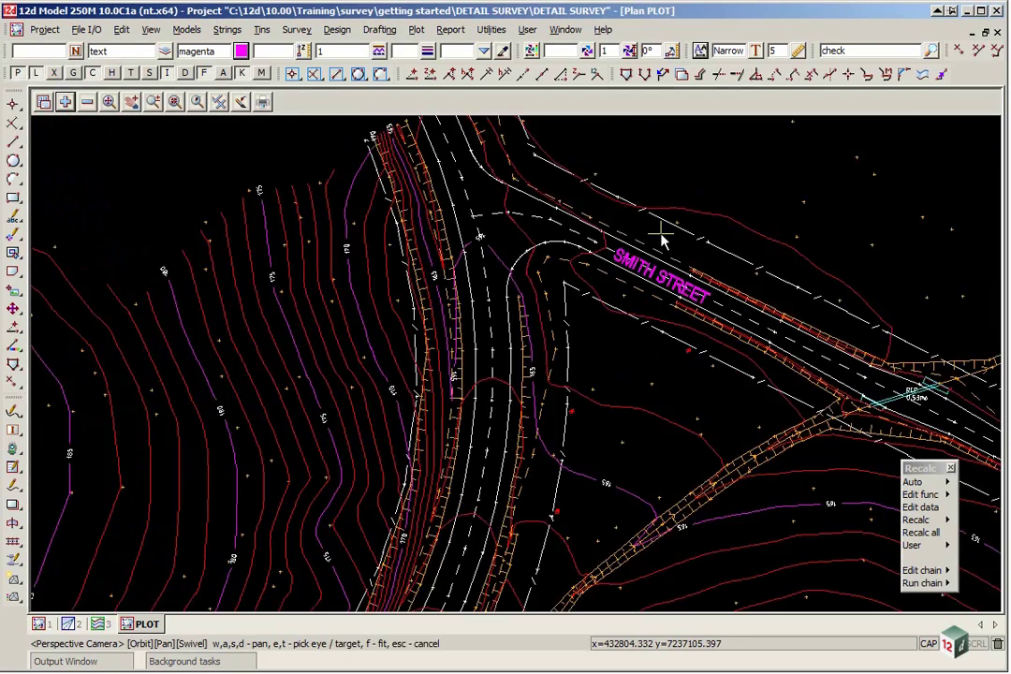
scroll(788, 190, down, 2)
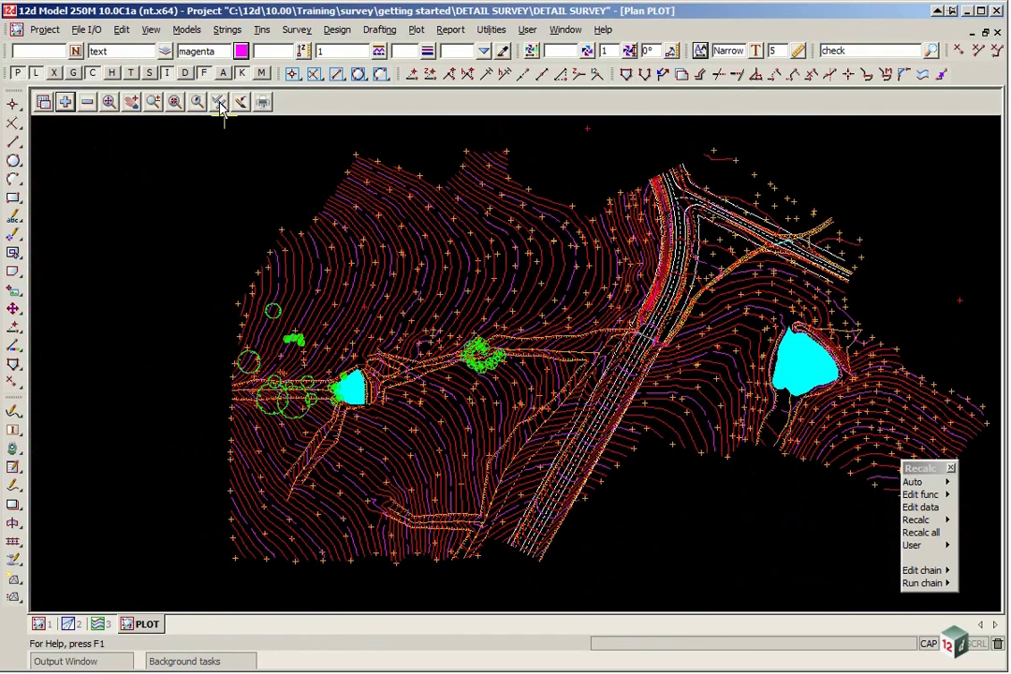
click(218, 101)
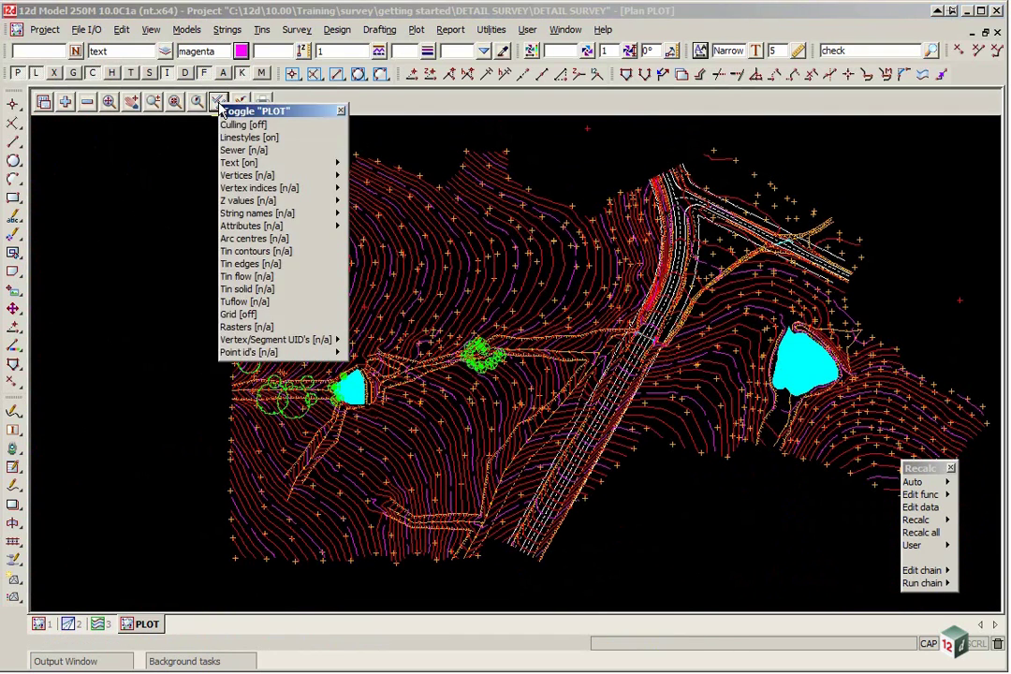
click(241, 315)
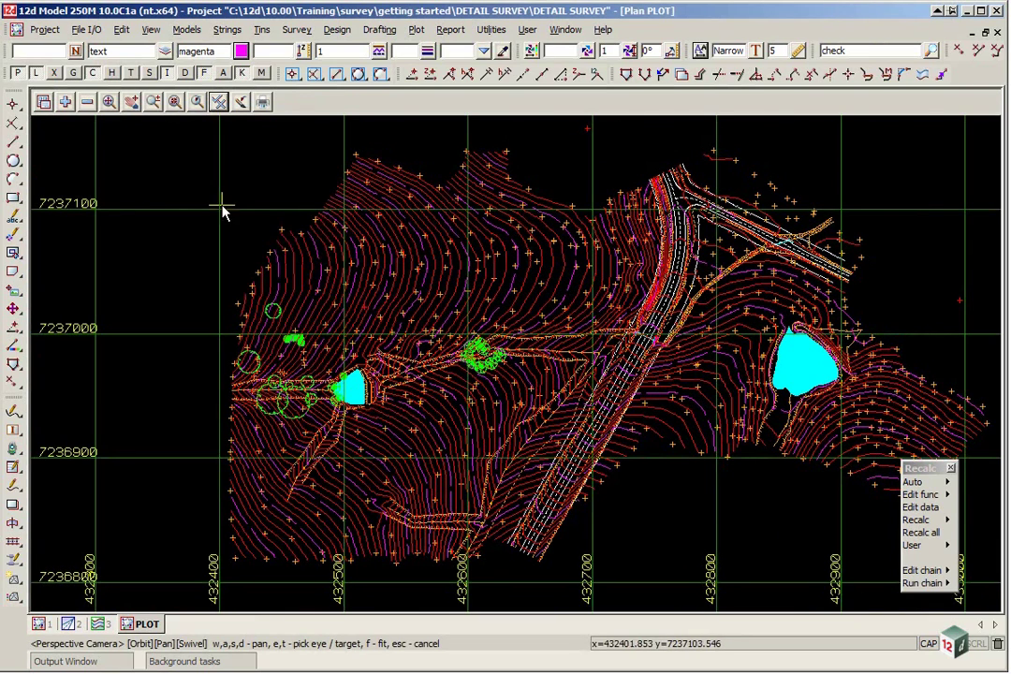
Bring up the PLOT view's Grid on View settings dialog.
click(43, 101)
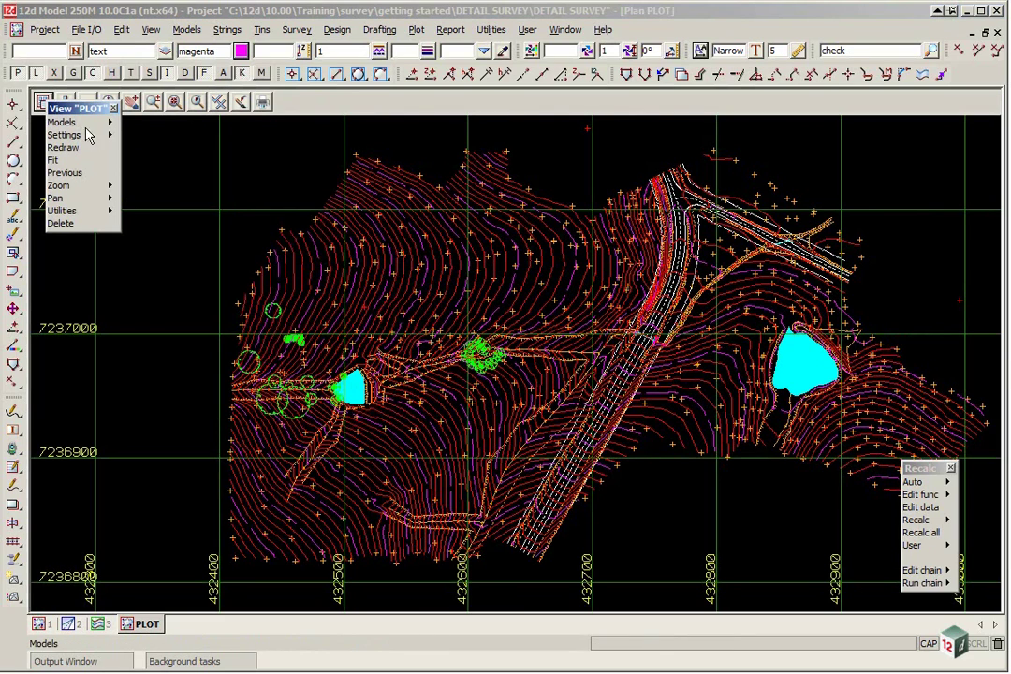
click(111, 138)
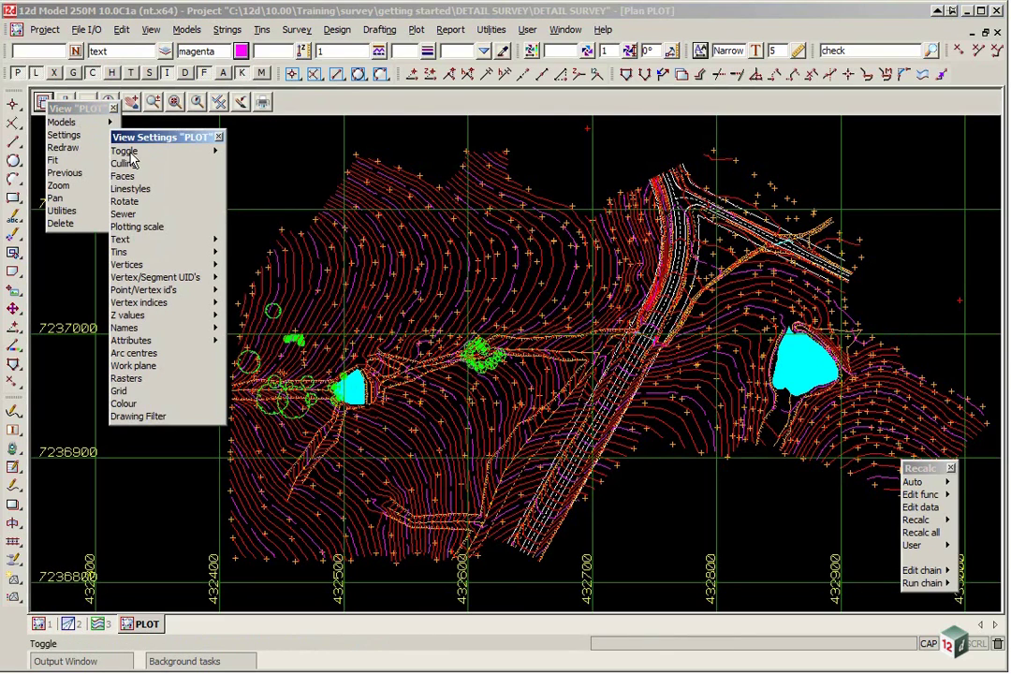
click(124, 393)
drag(243, 400, 155, 144)
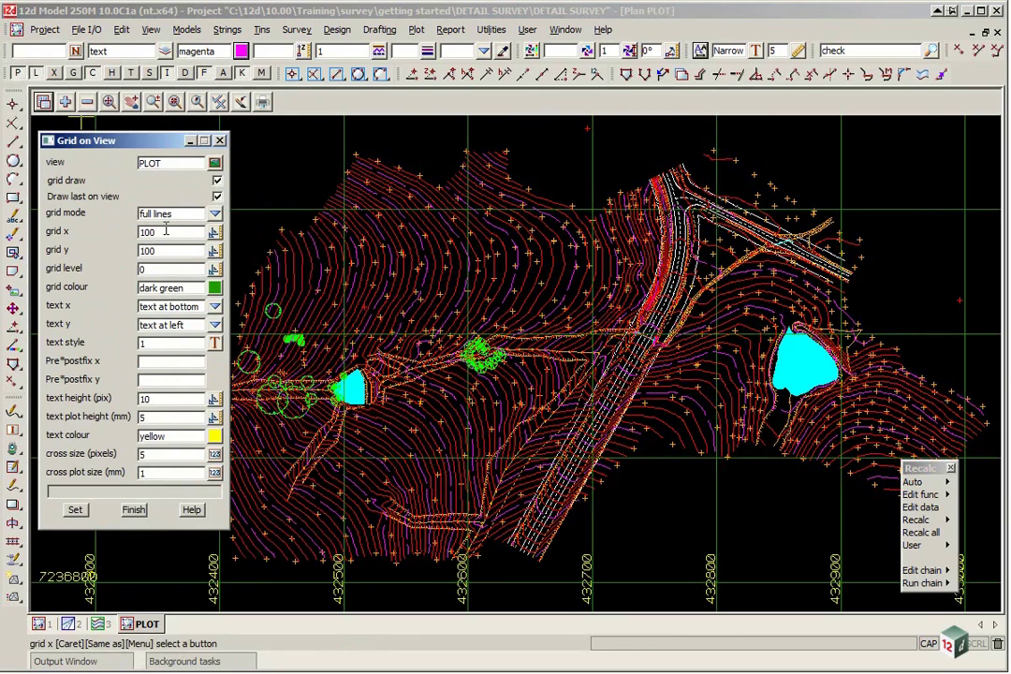
Set the grid x and y spacing to 50.
double_click(150, 232)
text(50)
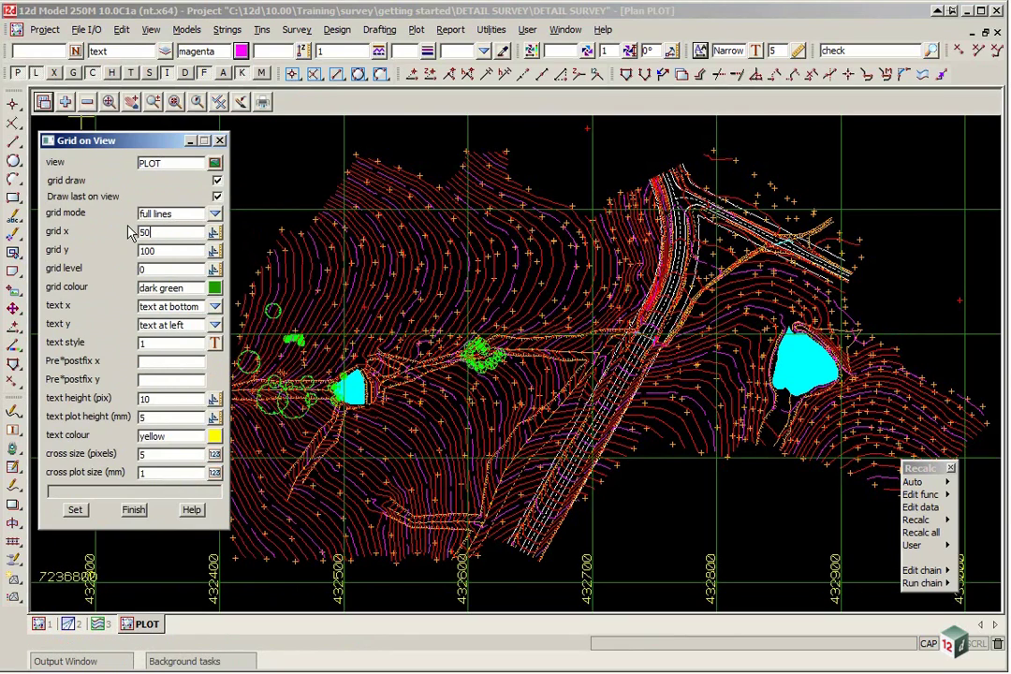
key(Tab)
text(50)
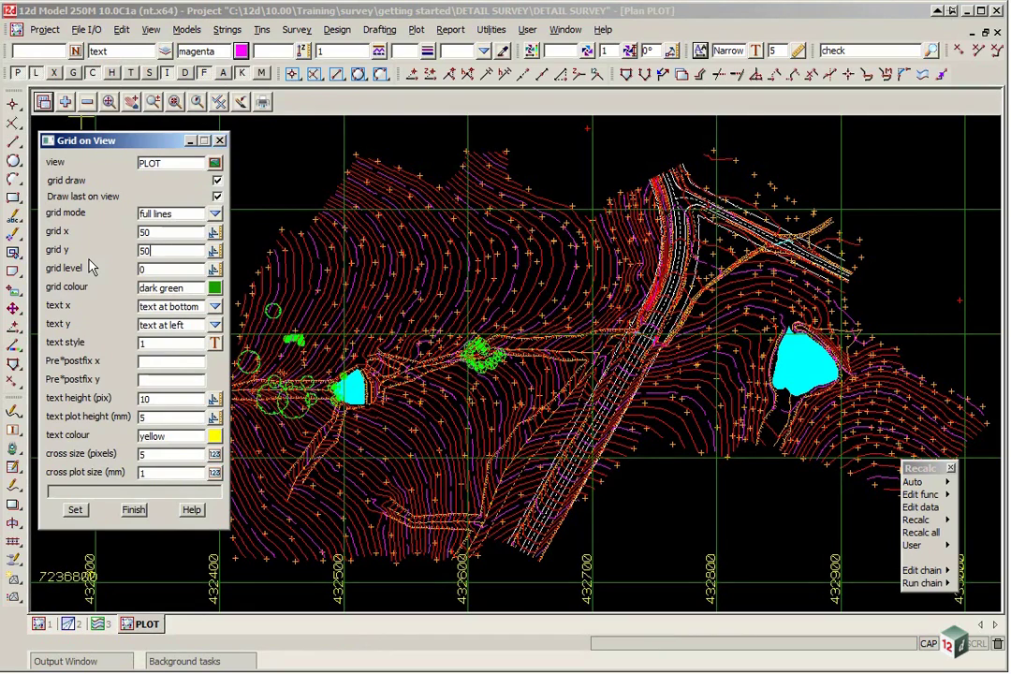
Use ISO text style for grid labels with prefixes E*m and N*m.
click(216, 343)
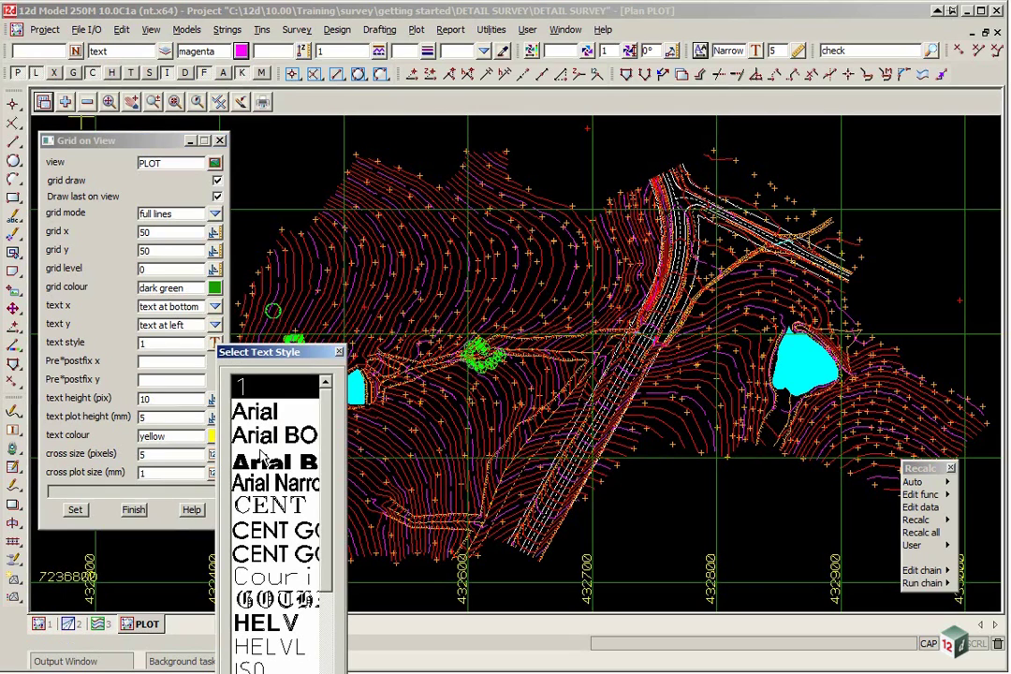
click(245, 663)
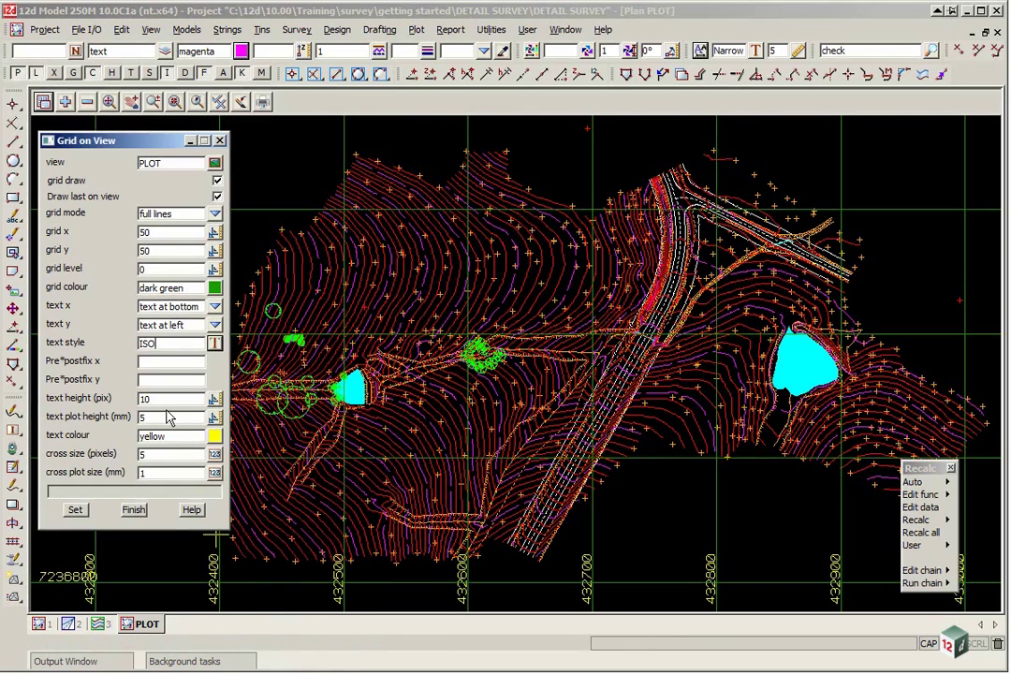
click(153, 363)
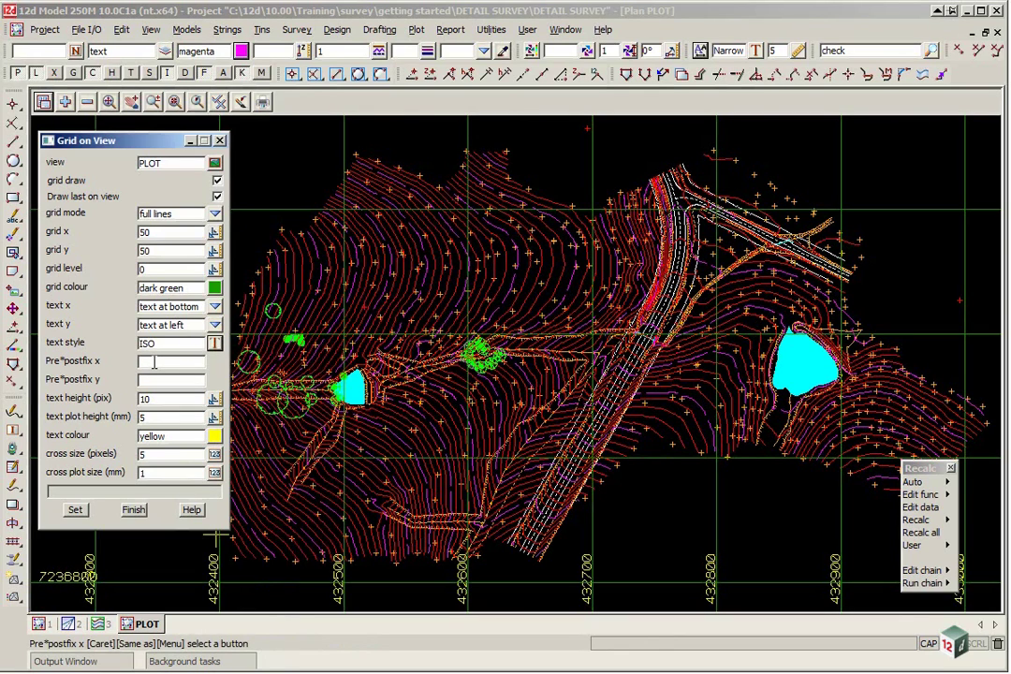
key(Caps_Lock)
text(E*m)
click(174, 381)
text(N*m)
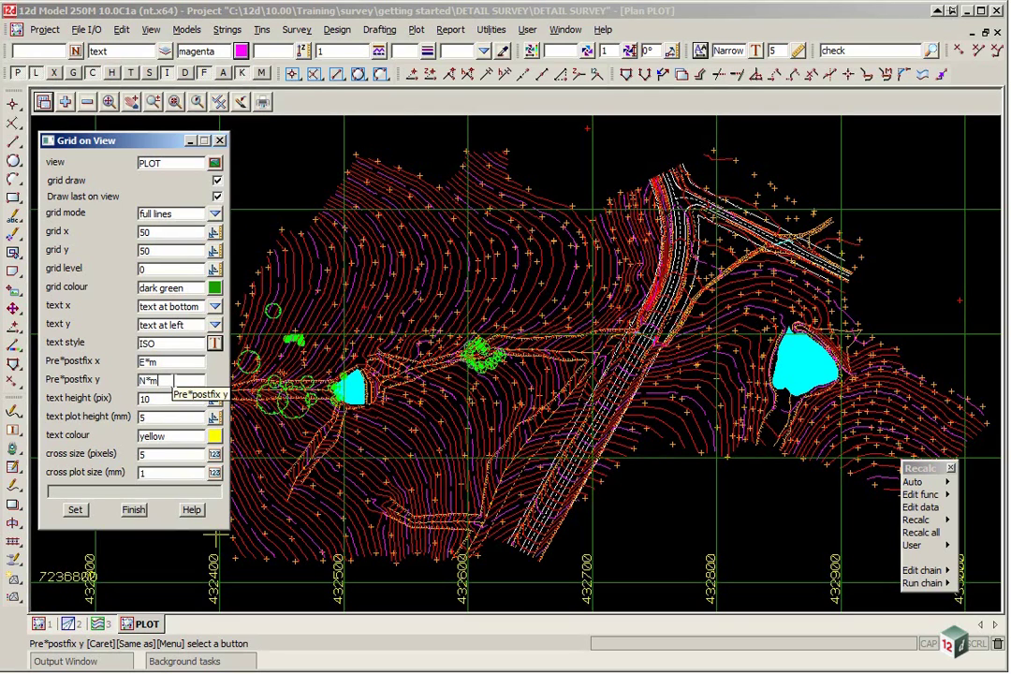
click(148, 363)
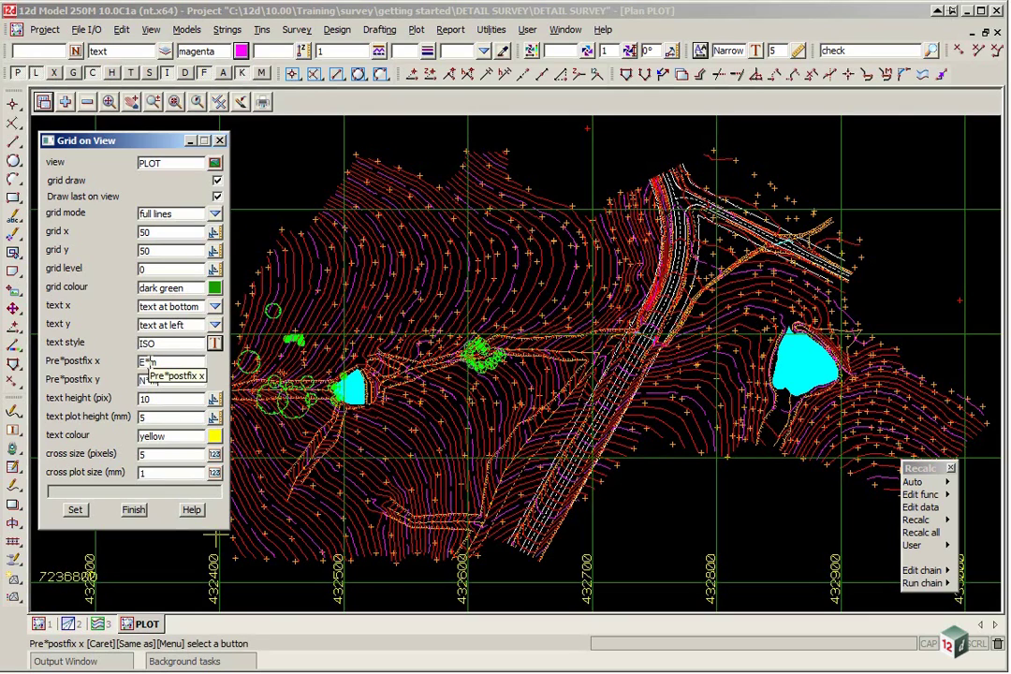
Set label heights 5 and 3, colour dark green, then apply and close.
click(159, 398)
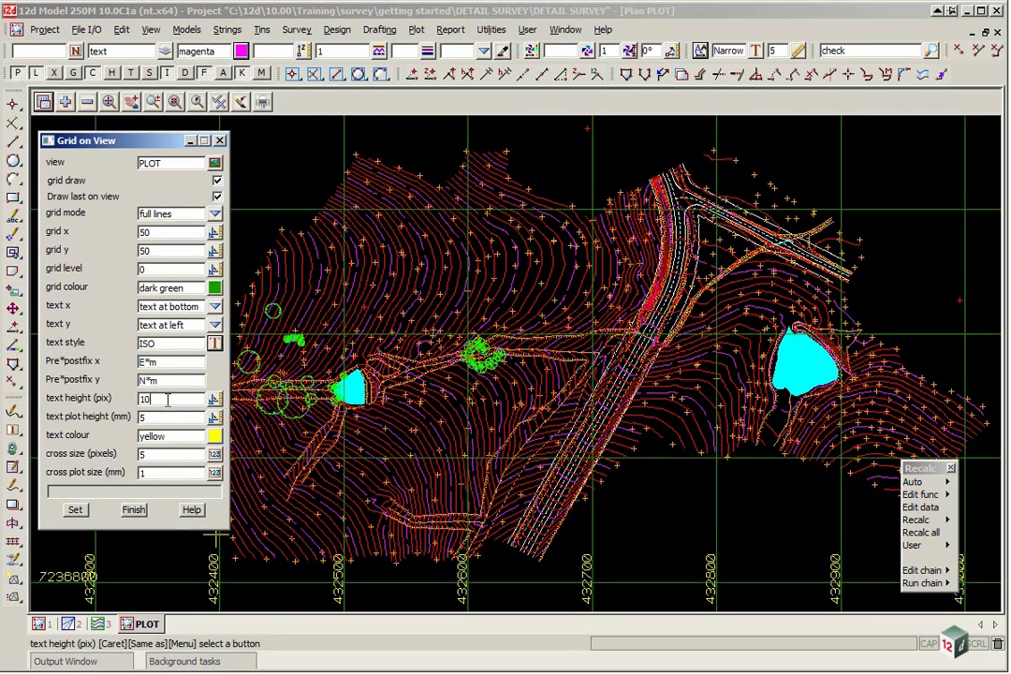
text(5)
key(Tab)
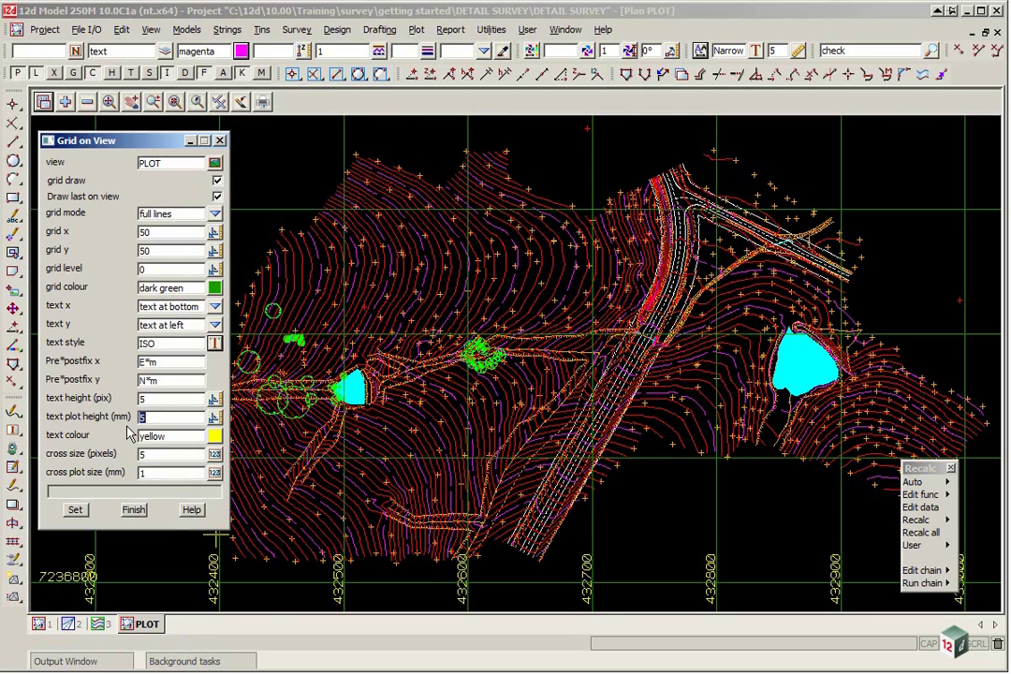
text(3)
click(214, 439)
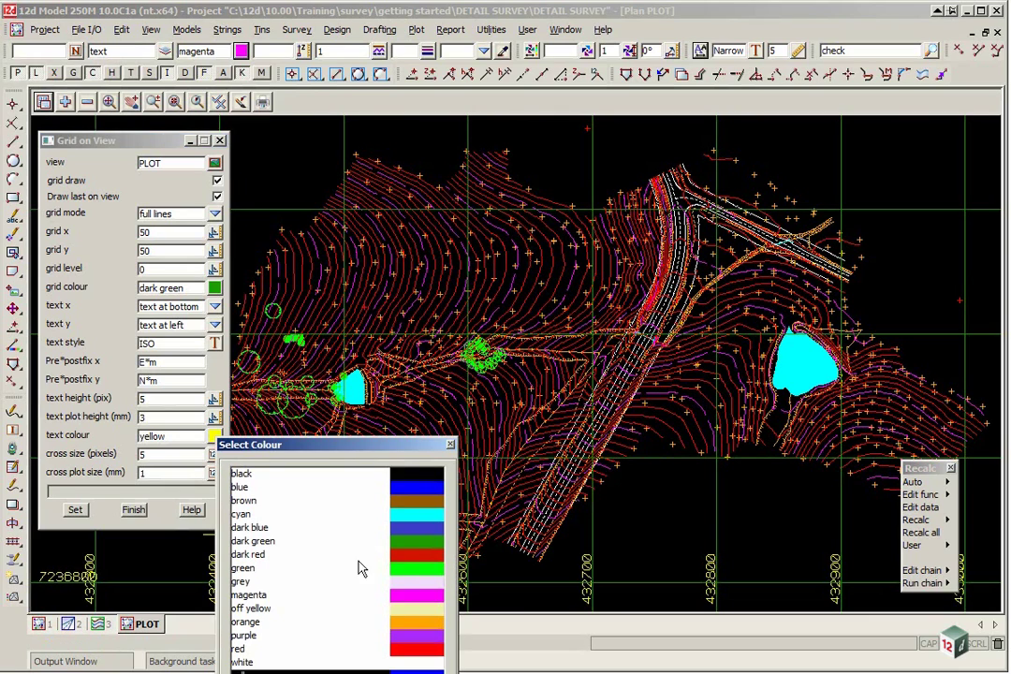
click(413, 542)
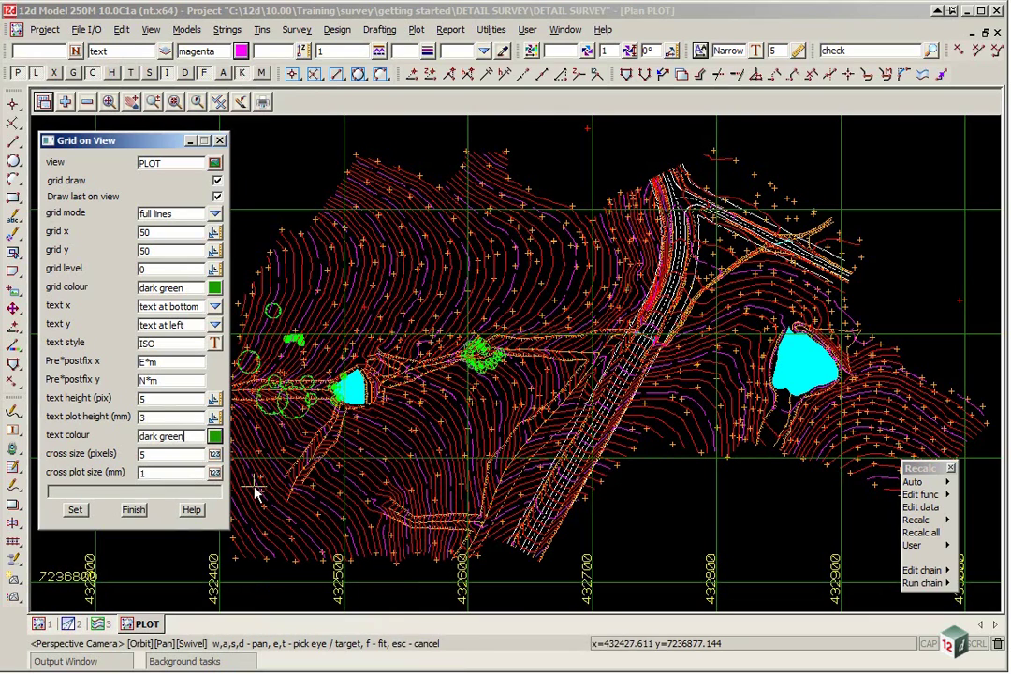
click(75, 509)
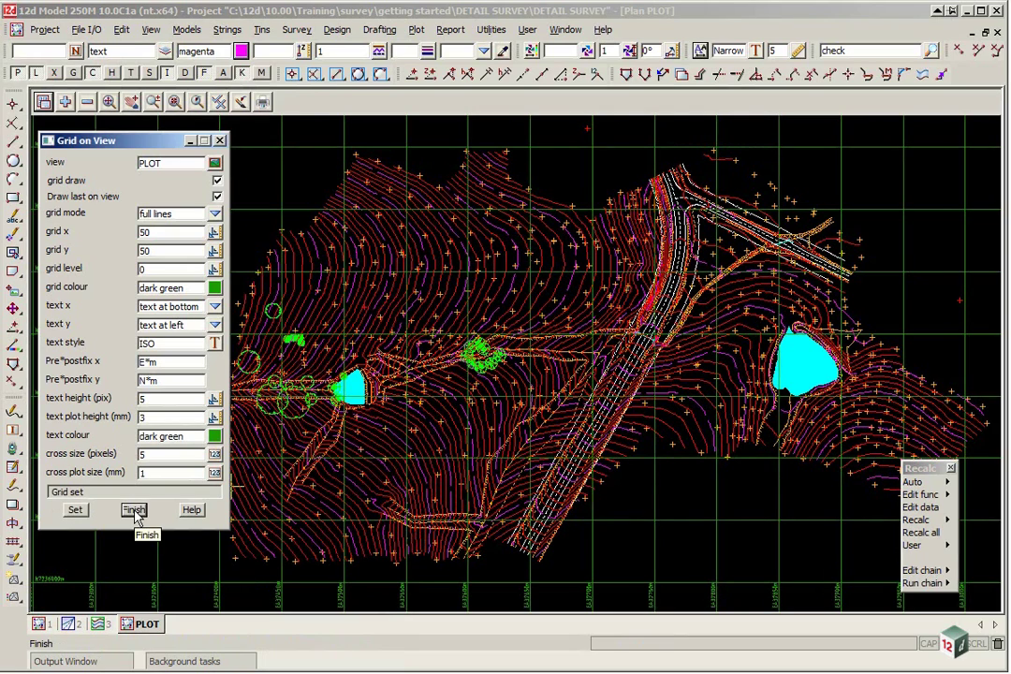
click(135, 510)
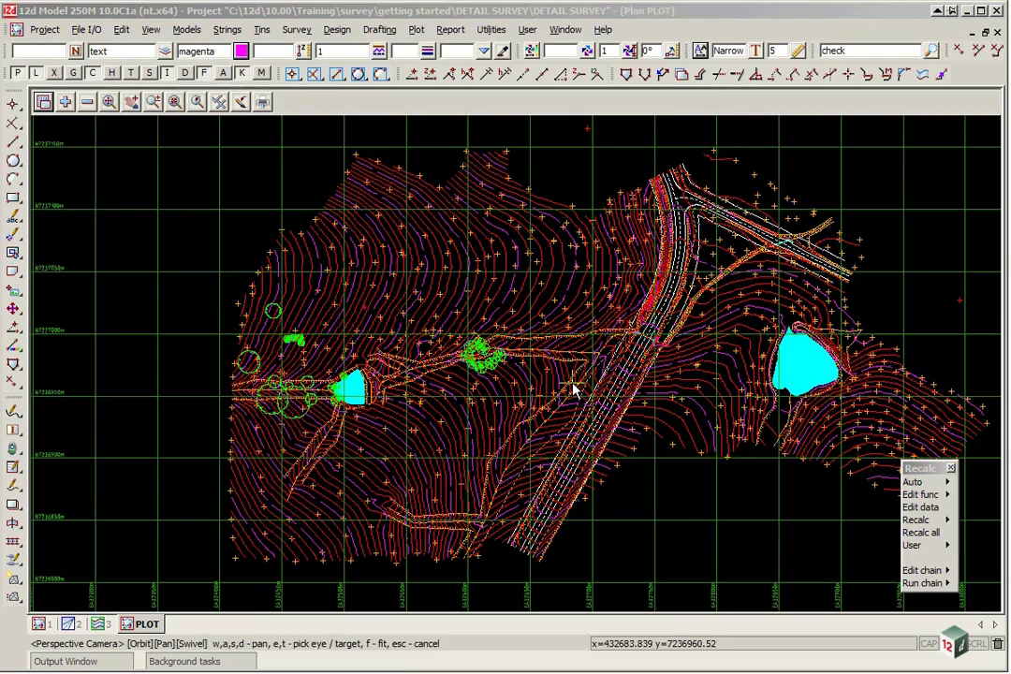
drag(574, 390, 112, 309)
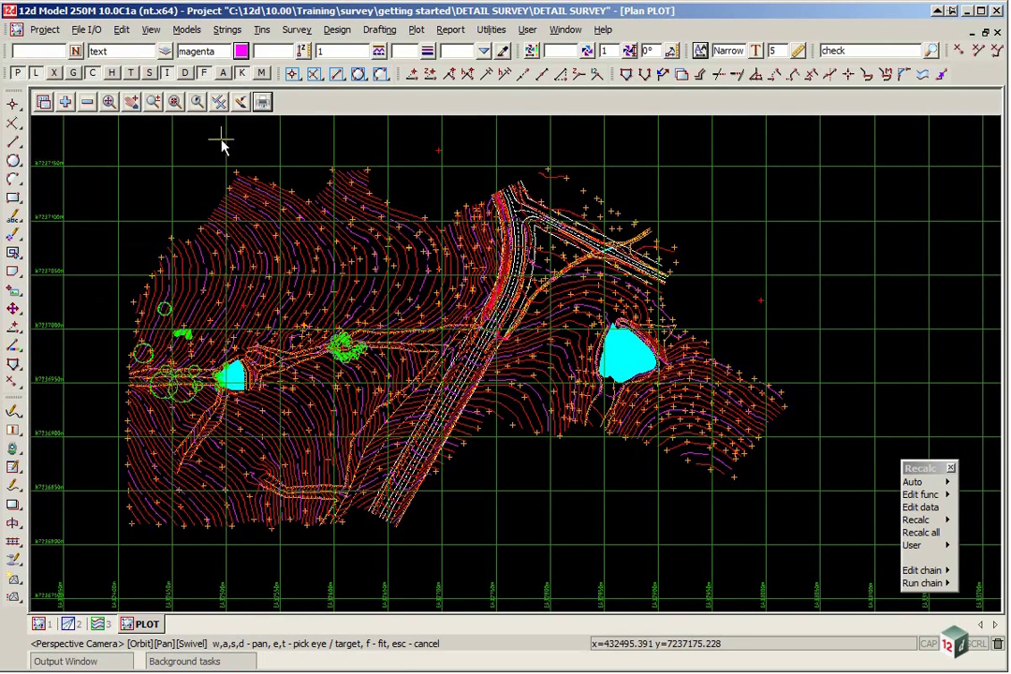
Start a Quick sheet plot of the PLOT view.
click(262, 101)
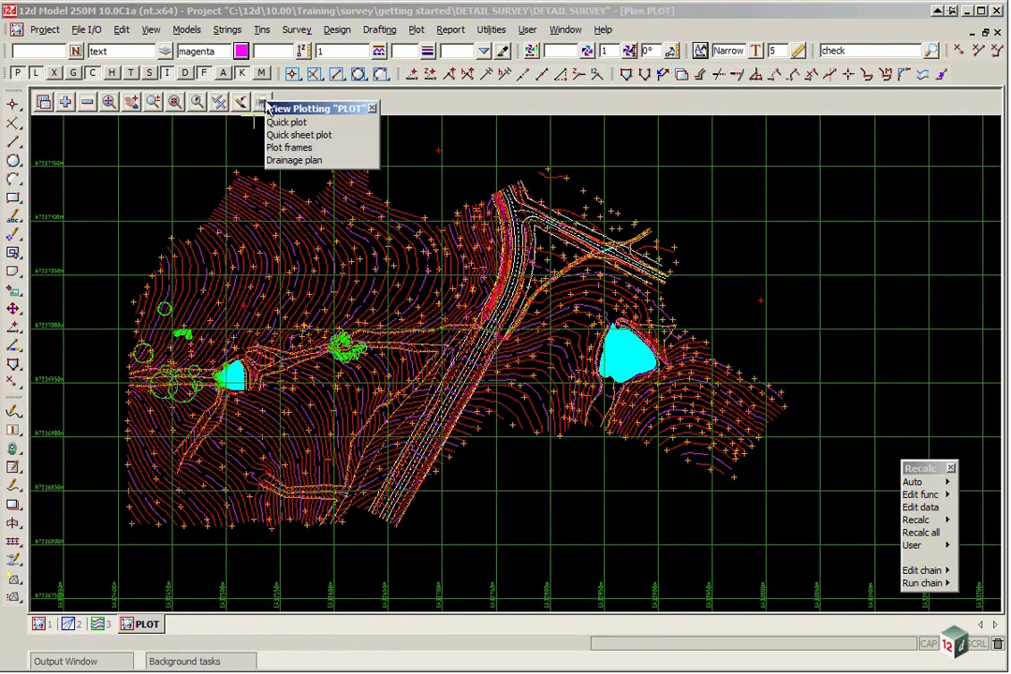
click(290, 140)
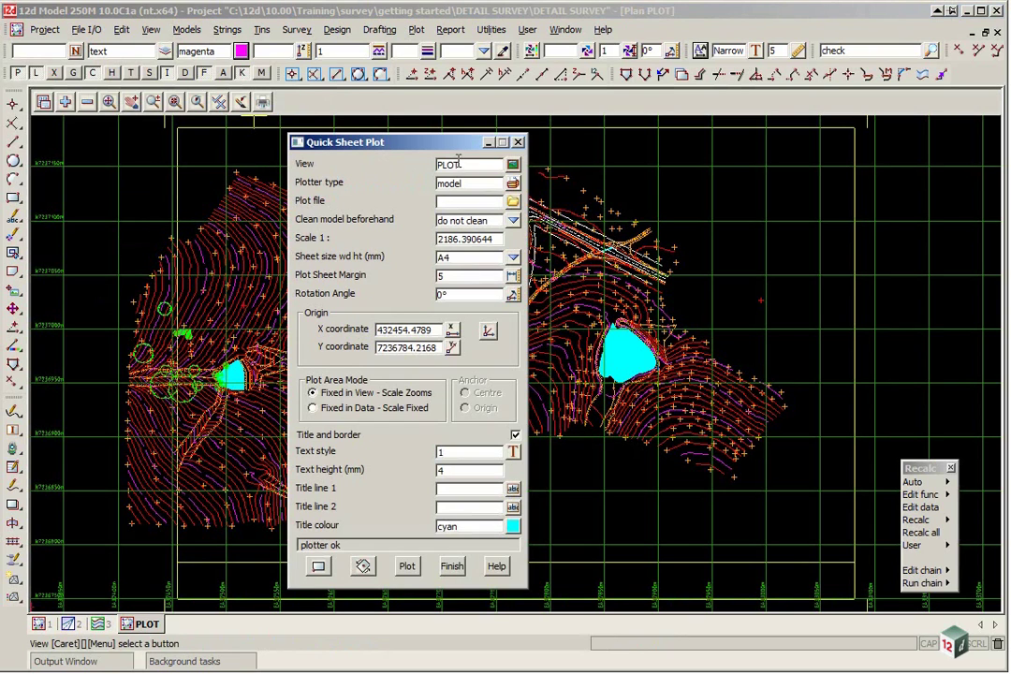
drag(433, 147, 179, 118)
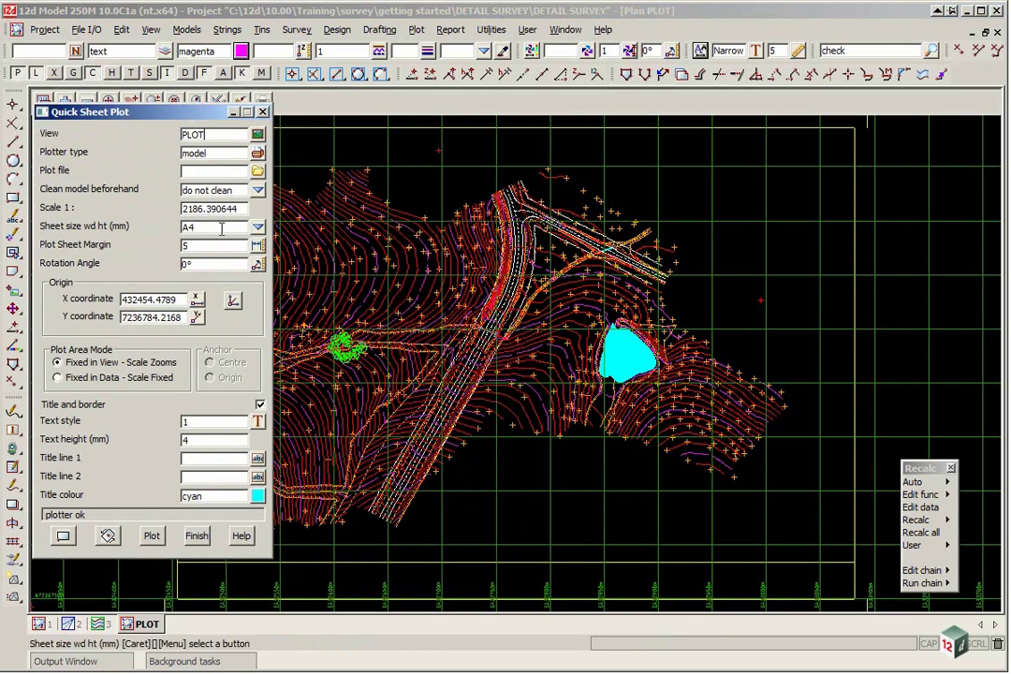
Keep the sheet size at A4 and zoom the plan to check coverage.
click(199, 225)
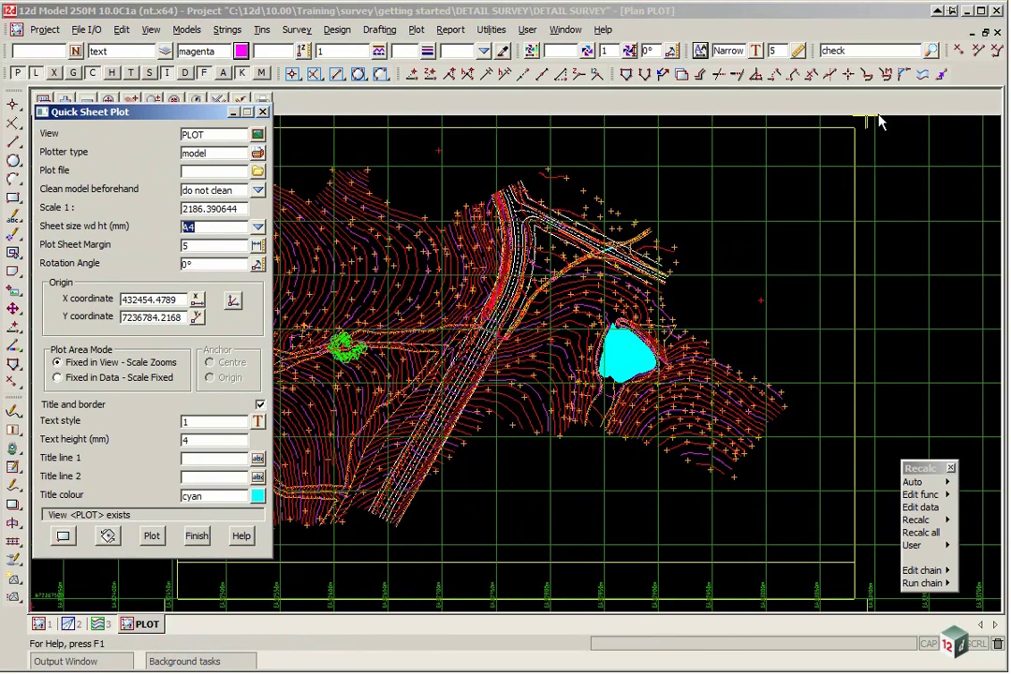
click(729, 549)
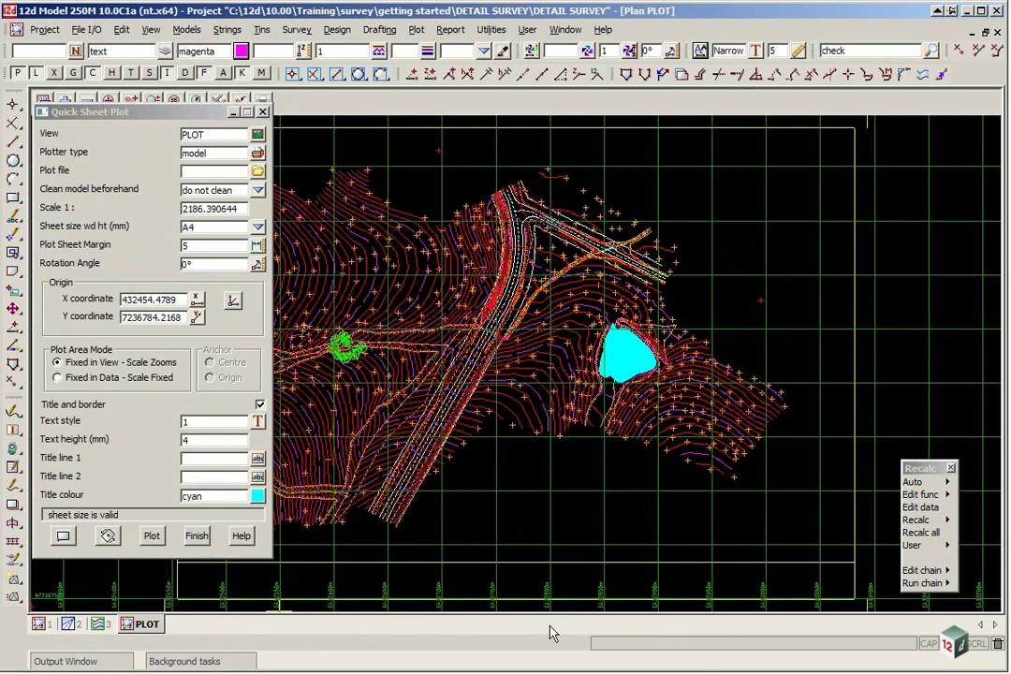
scroll(617, 369, up, 4)
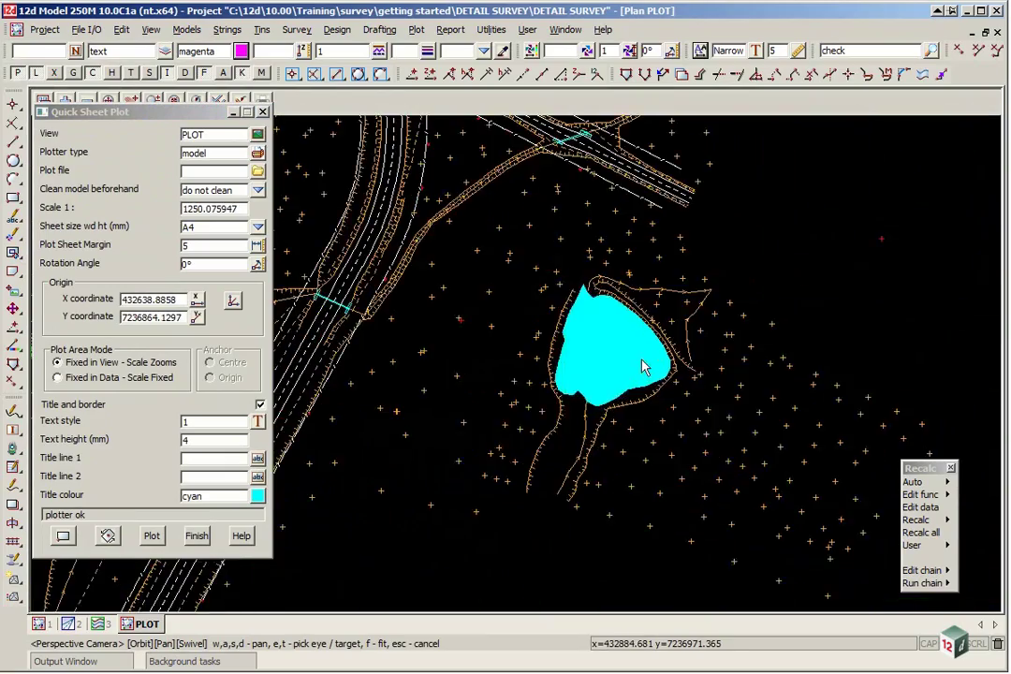
scroll(642, 367, down, 1)
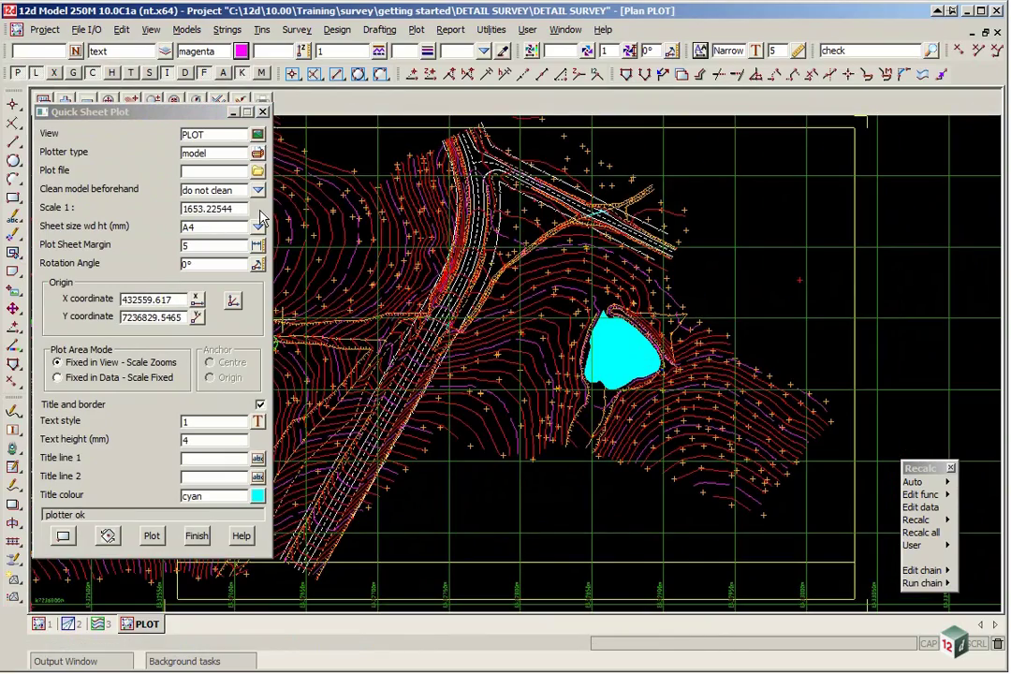
scroll(515, 309, down, 1)
scroll(492, 302, up, 3)
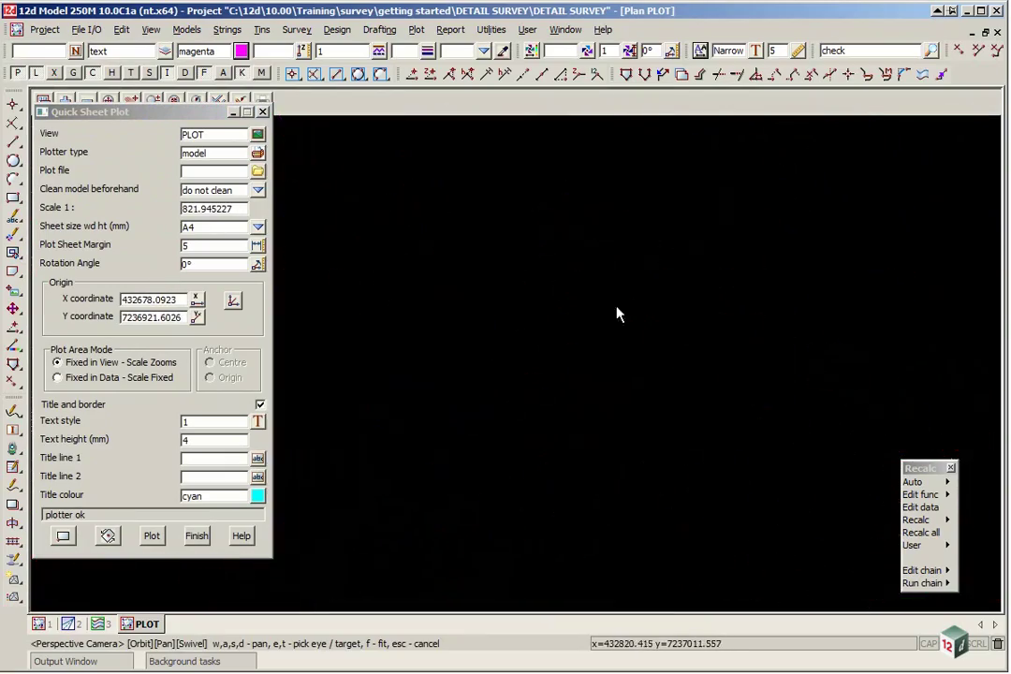
scroll(642, 315, down, 2)
scroll(803, 408, up, 2)
scroll(711, 393, up, 2)
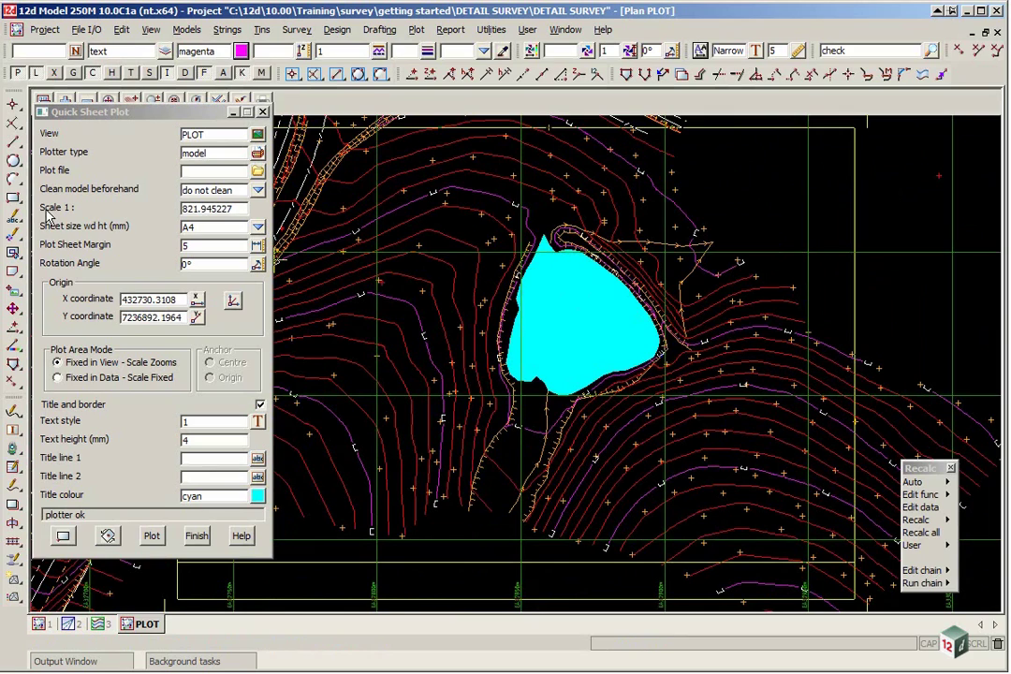
Set the plot scale to 1:500 and confirm the A4 sheet size.
click(201, 208)
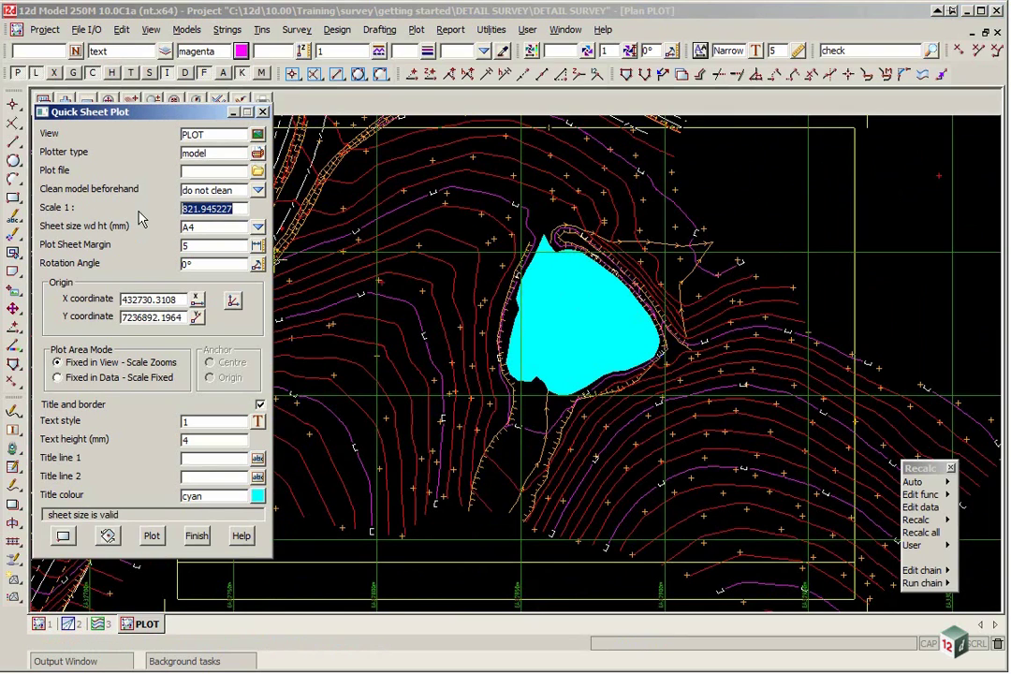
text(500)
key(Tab)
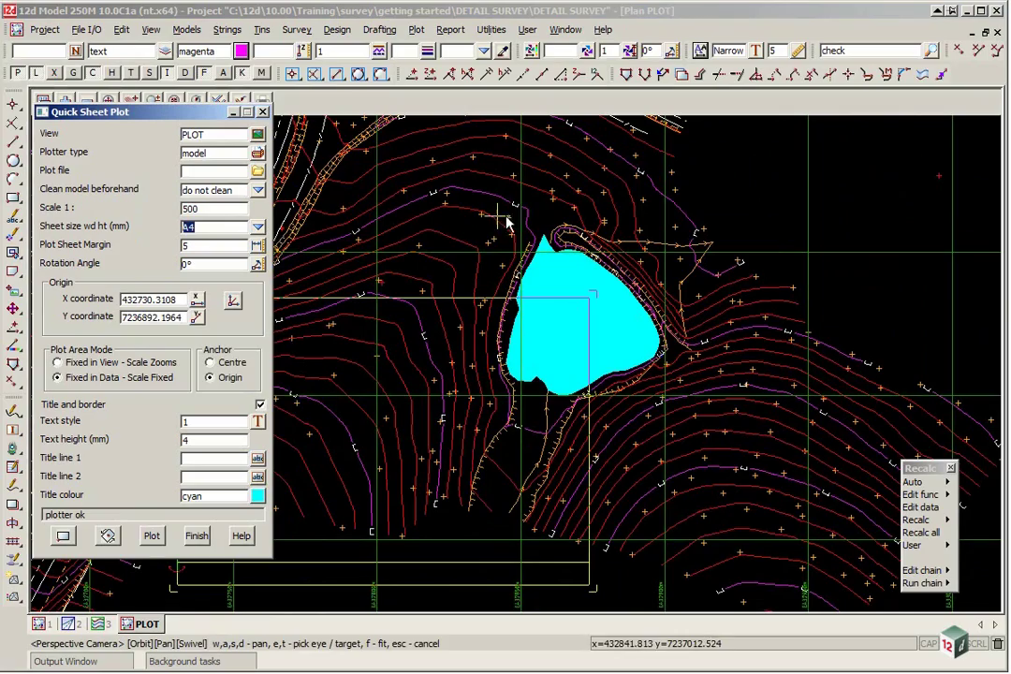
key(Return)
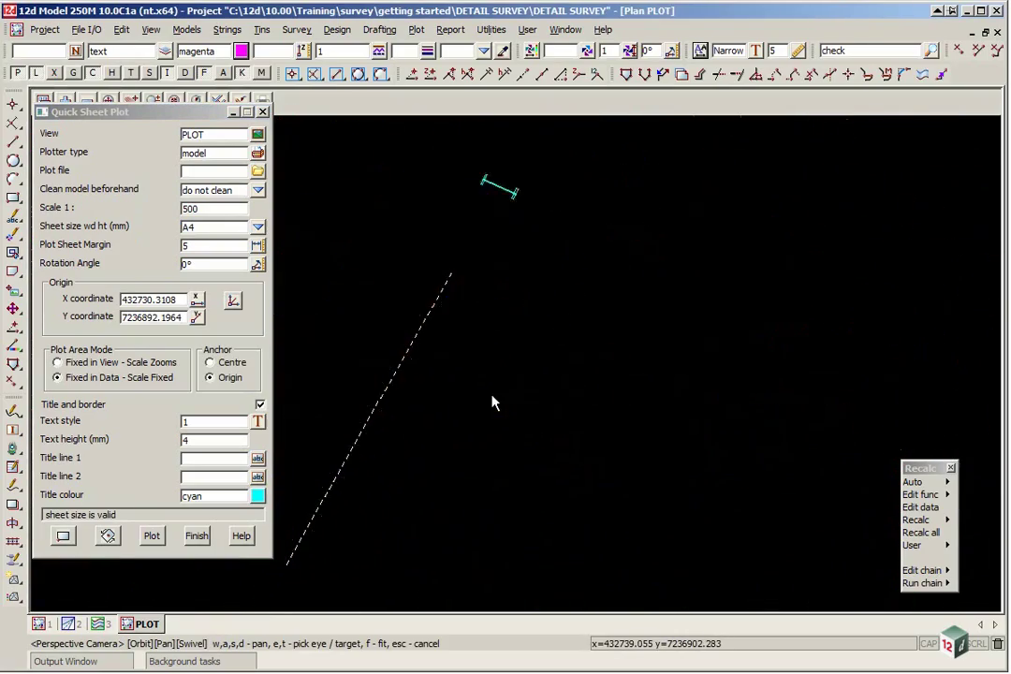
Pick the sheet origin with Rectangle by origin so the frame covers the pond.
scroll(494, 402, down, 3)
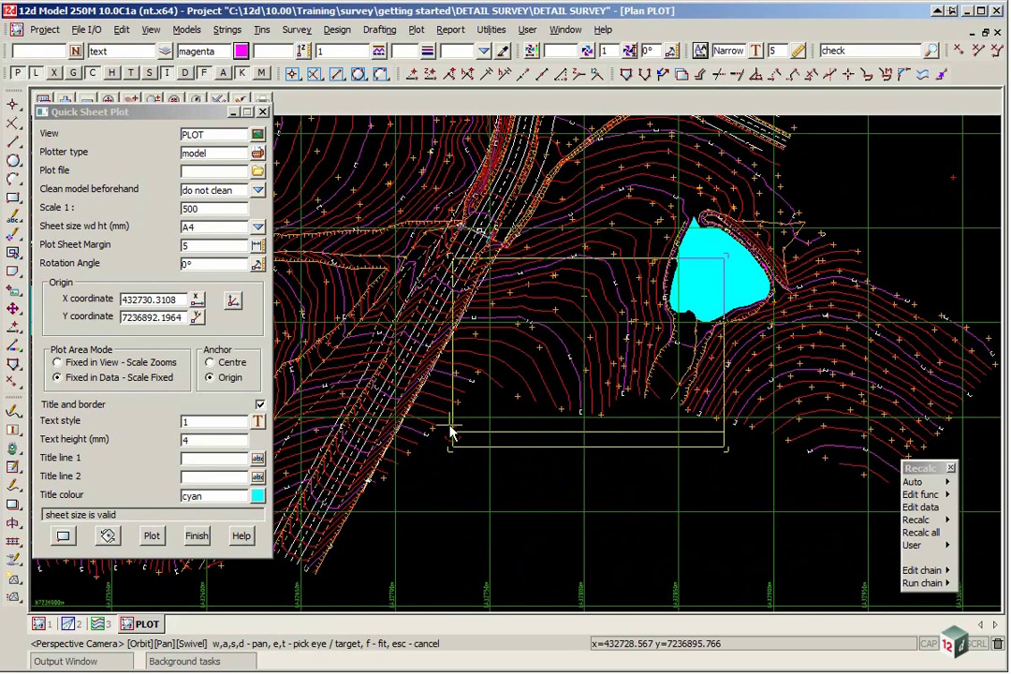
click(64, 541)
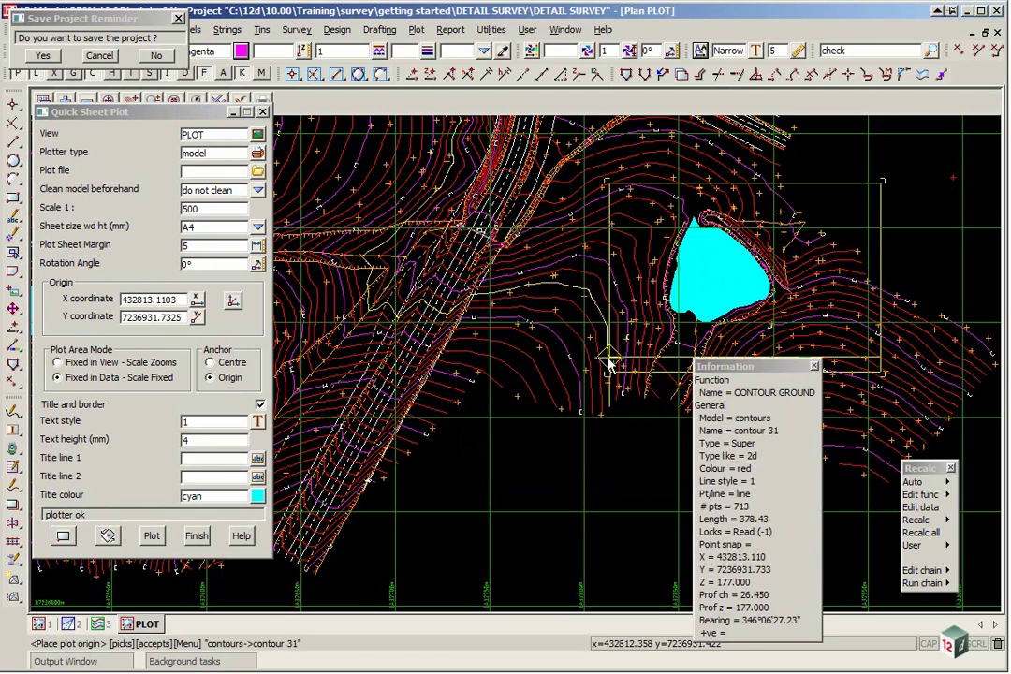
scroll(870, 236, up, 2)
scroll(870, 235, up, 1)
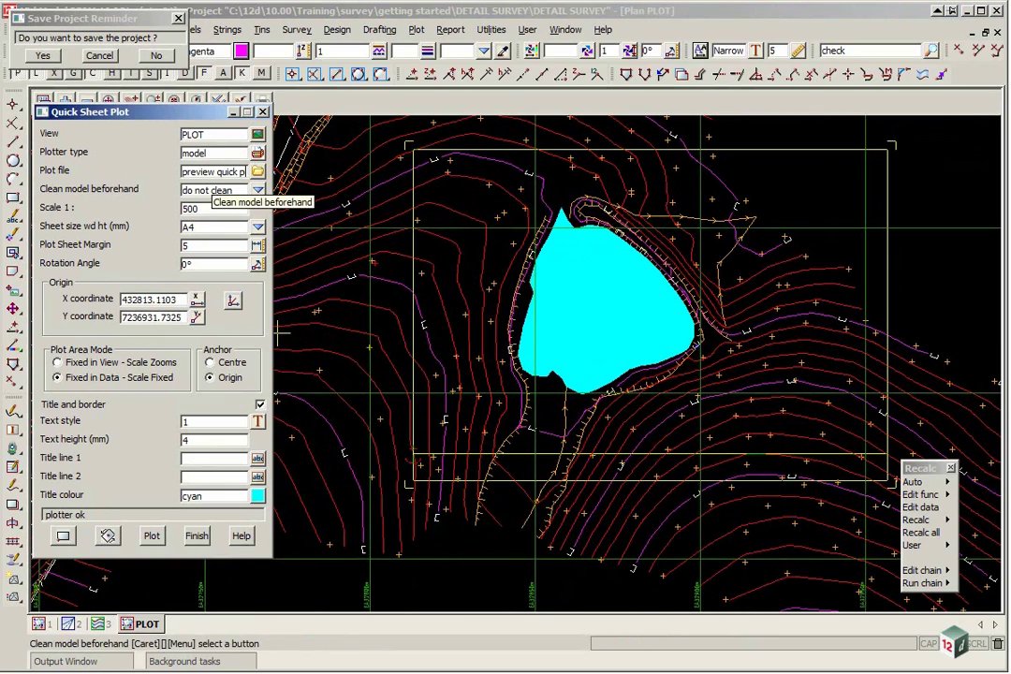
Finish the plot file name, set Clean model to always clean, and title style Arial.
text(ot.hp)
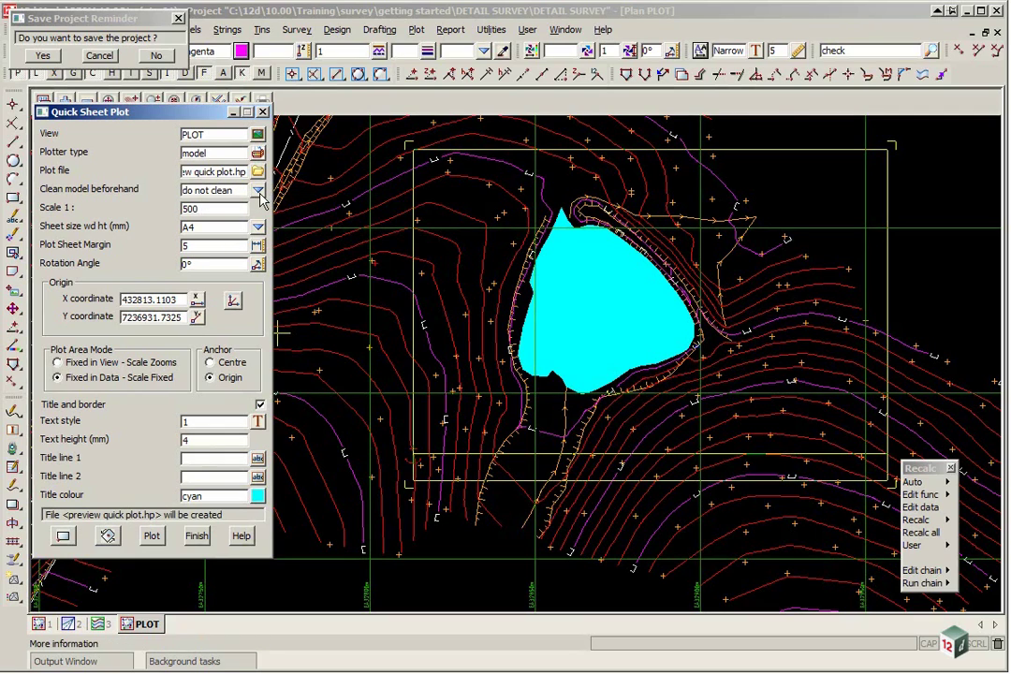
click(258, 191)
click(279, 239)
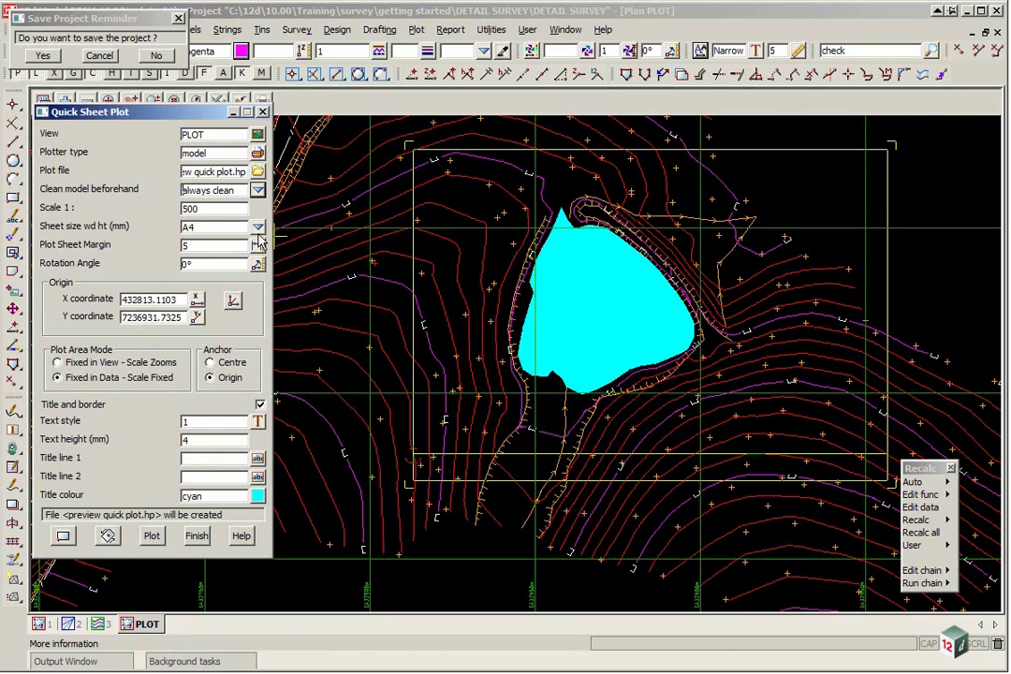
click(258, 423)
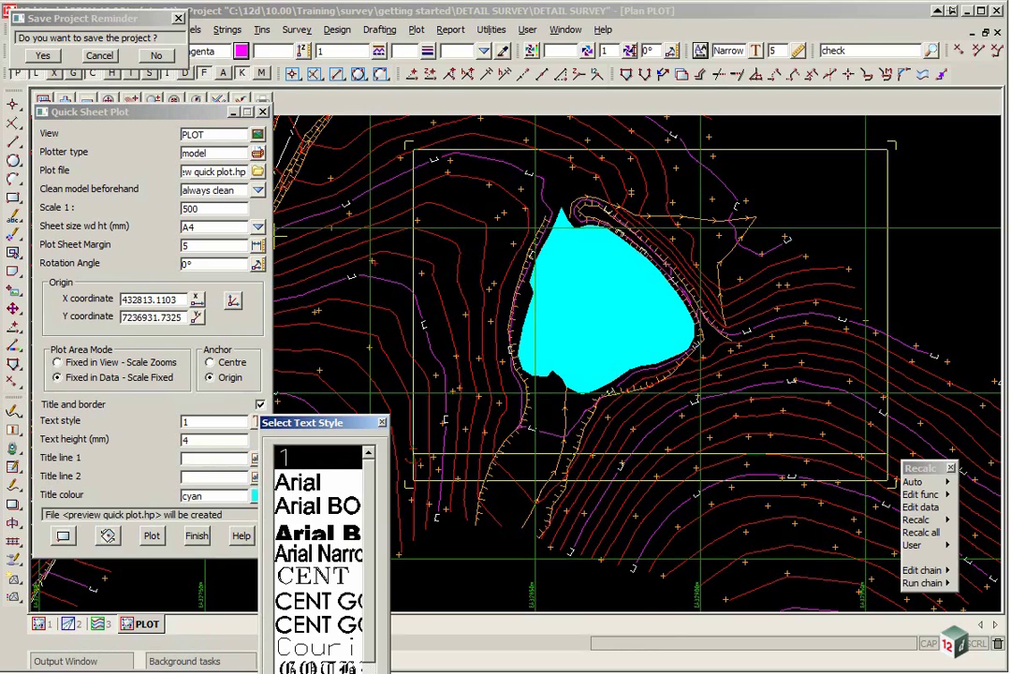
click(304, 481)
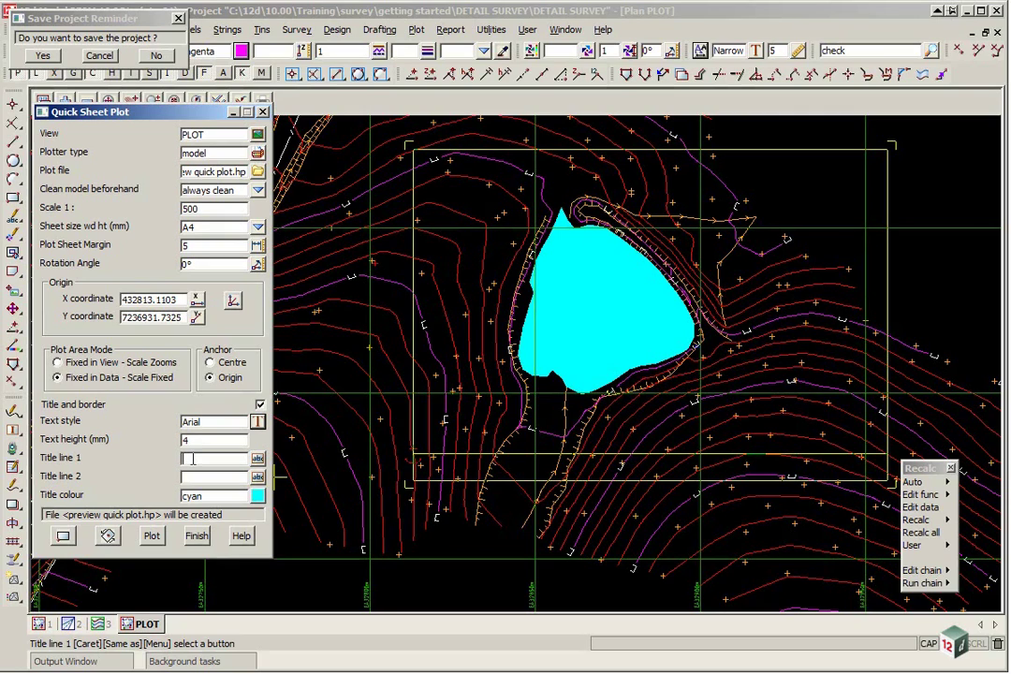
Complete the title CHECK PLOT FOR / EASTERN DAM in white and plot the sheet.
text(T FOR)
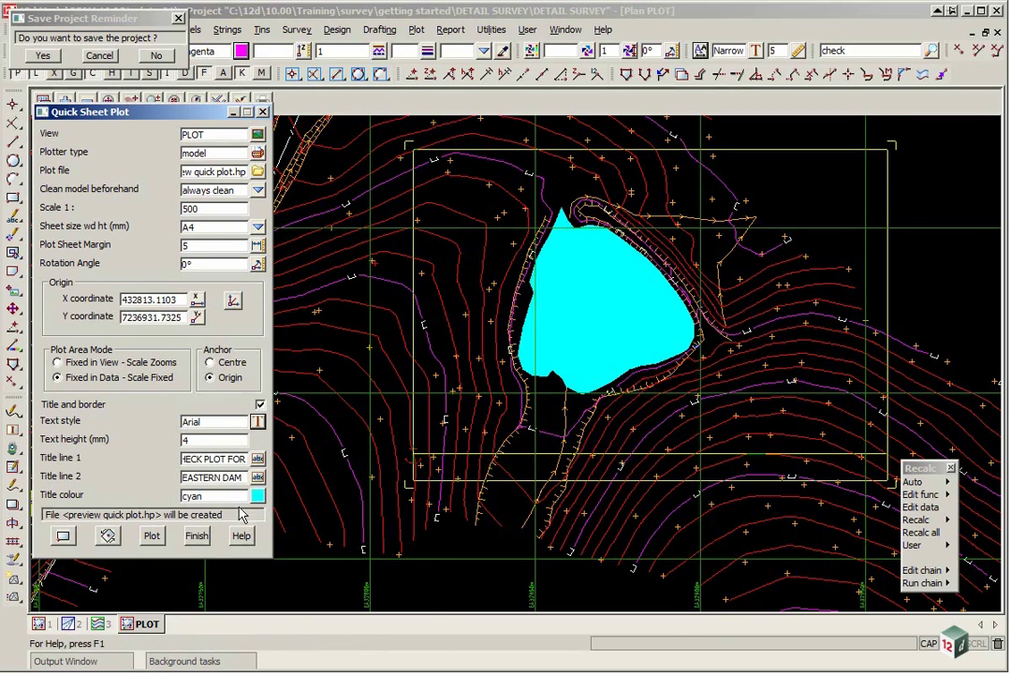
click(258, 495)
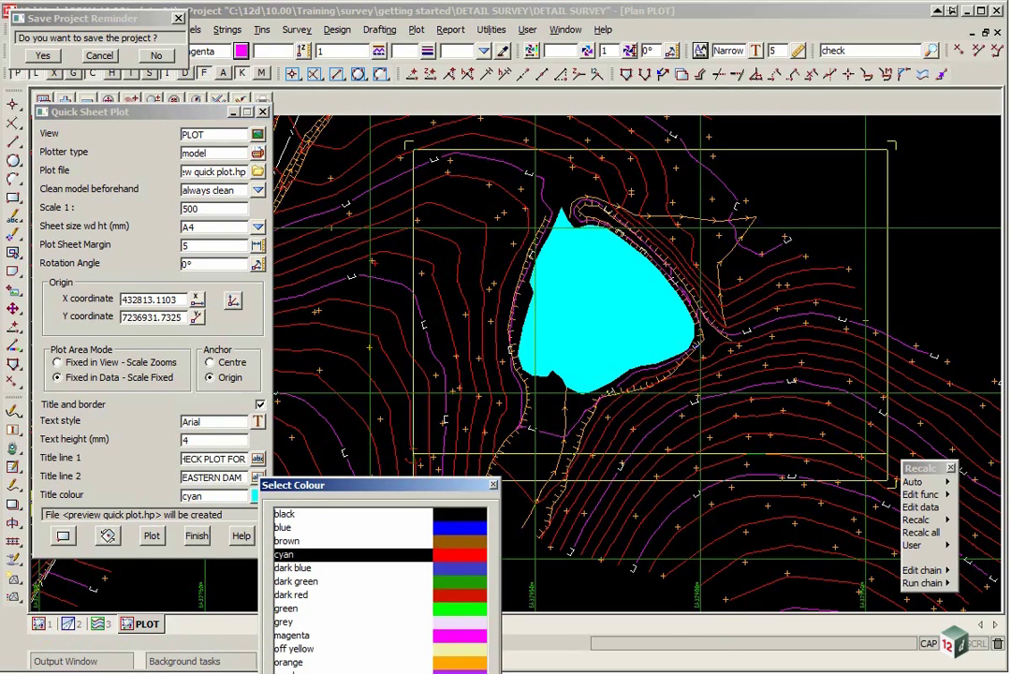
key(w)
key(Return)
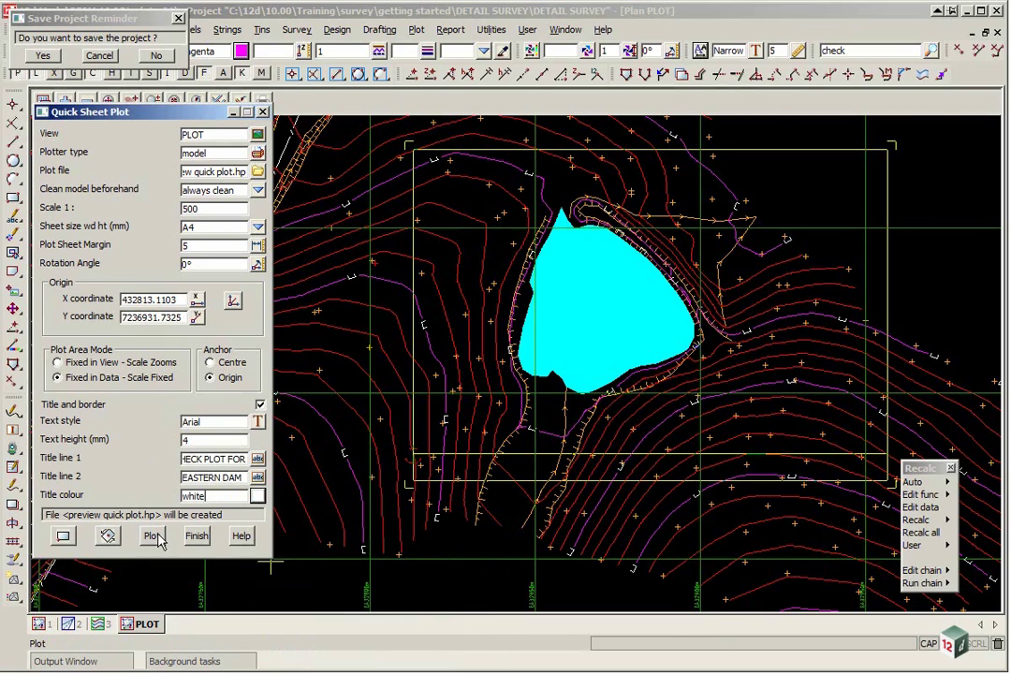
click(153, 537)
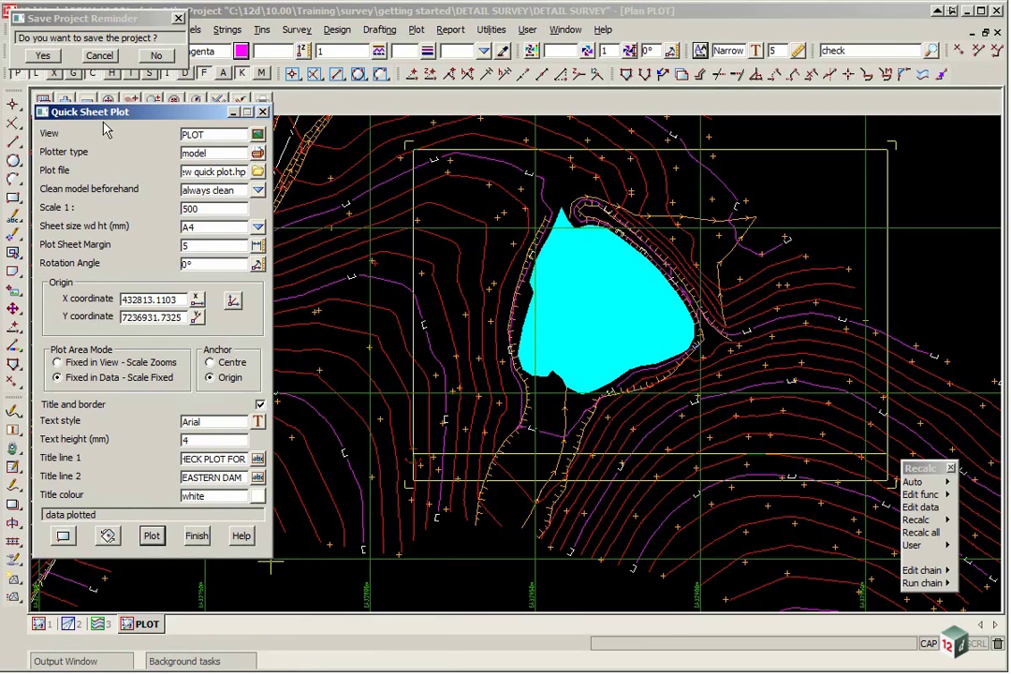
Save the project and create a new plan view named PREVIEW.
drag(105, 117, 831, 99)
click(44, 55)
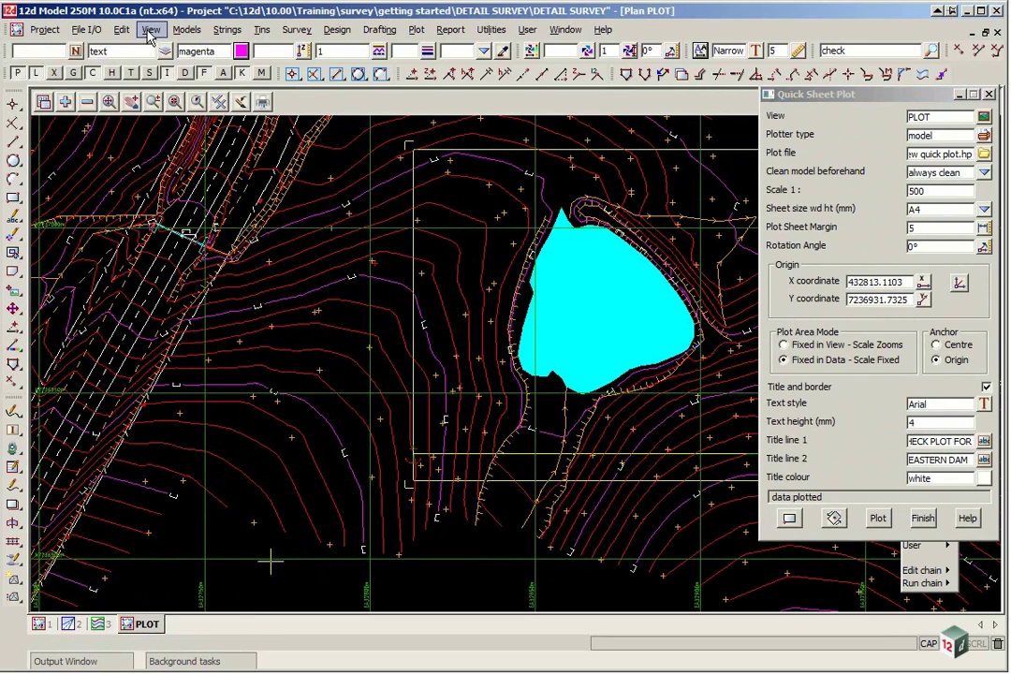
click(149, 31)
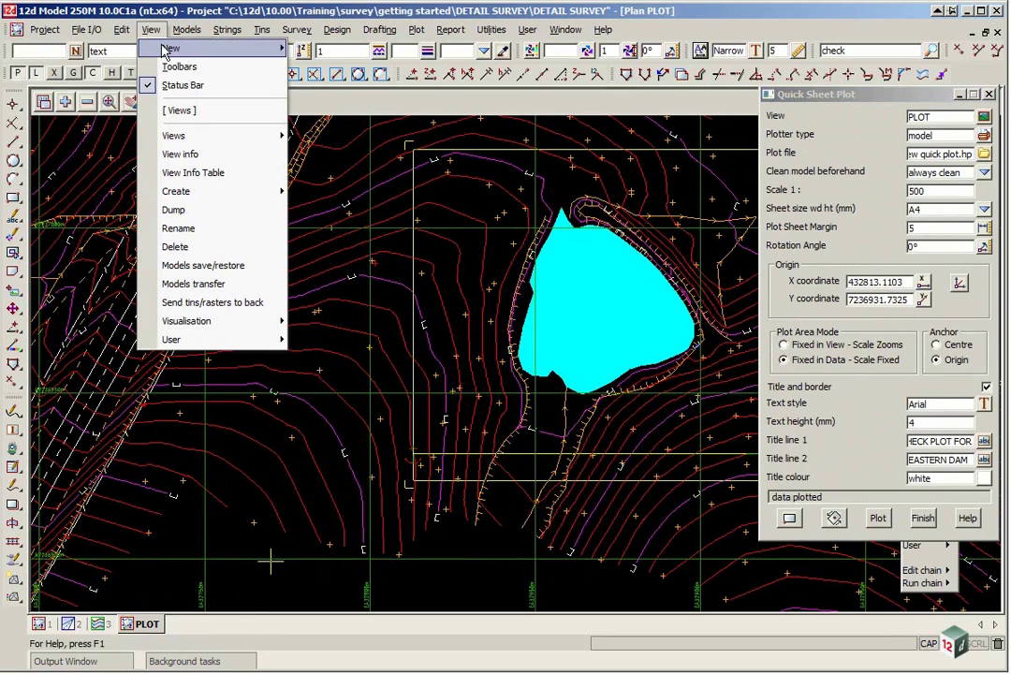
mouse_move(264, 193)
click(337, 216)
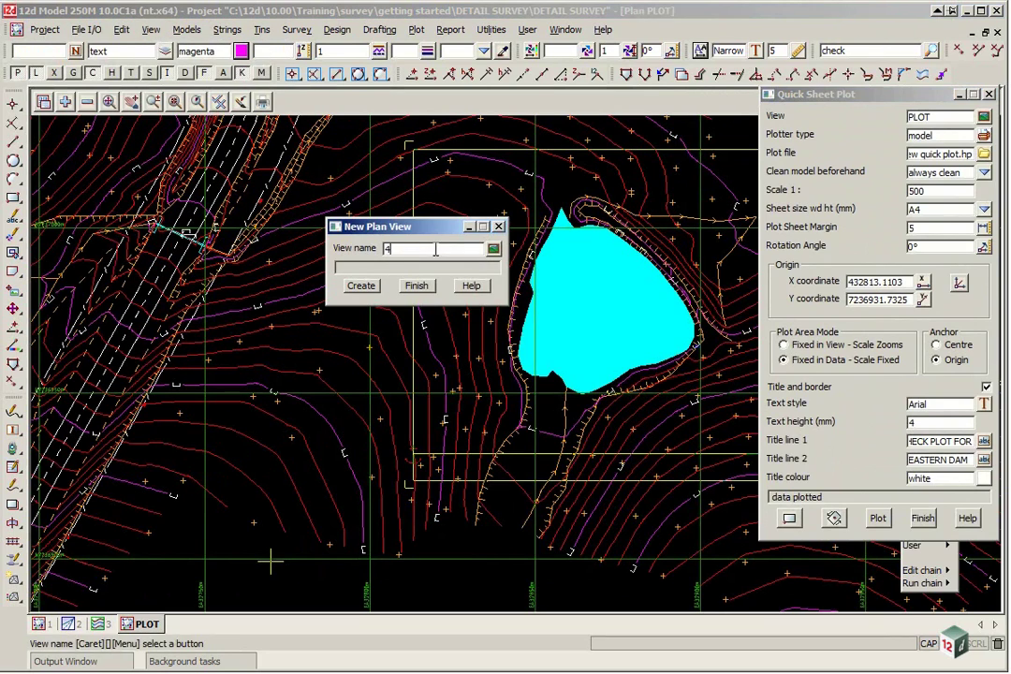
drag(435, 250, 349, 267)
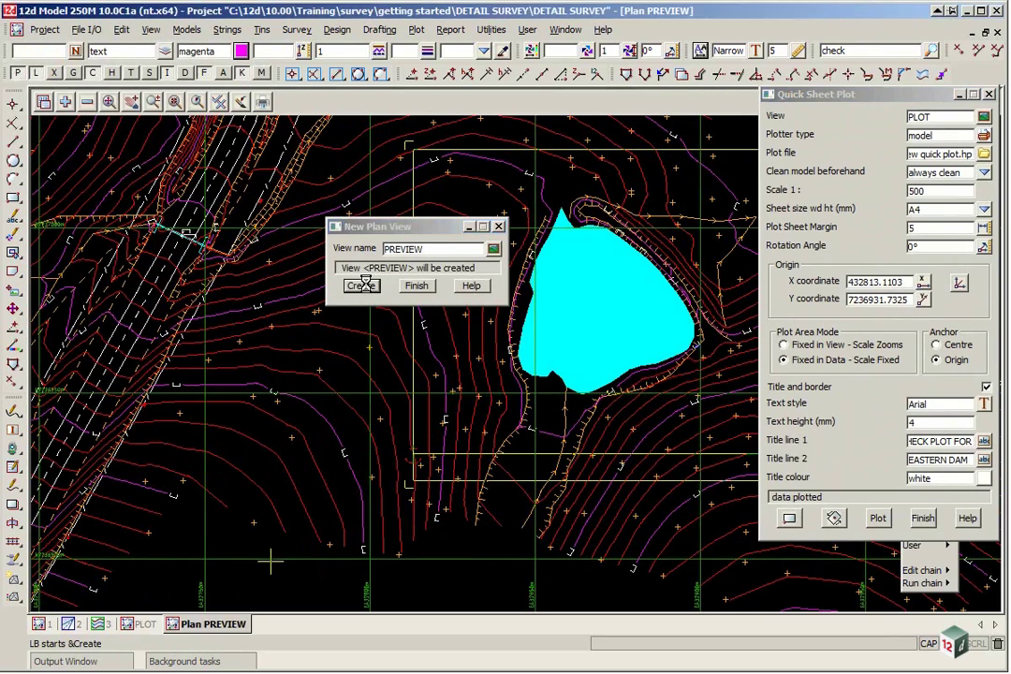
click(362, 285)
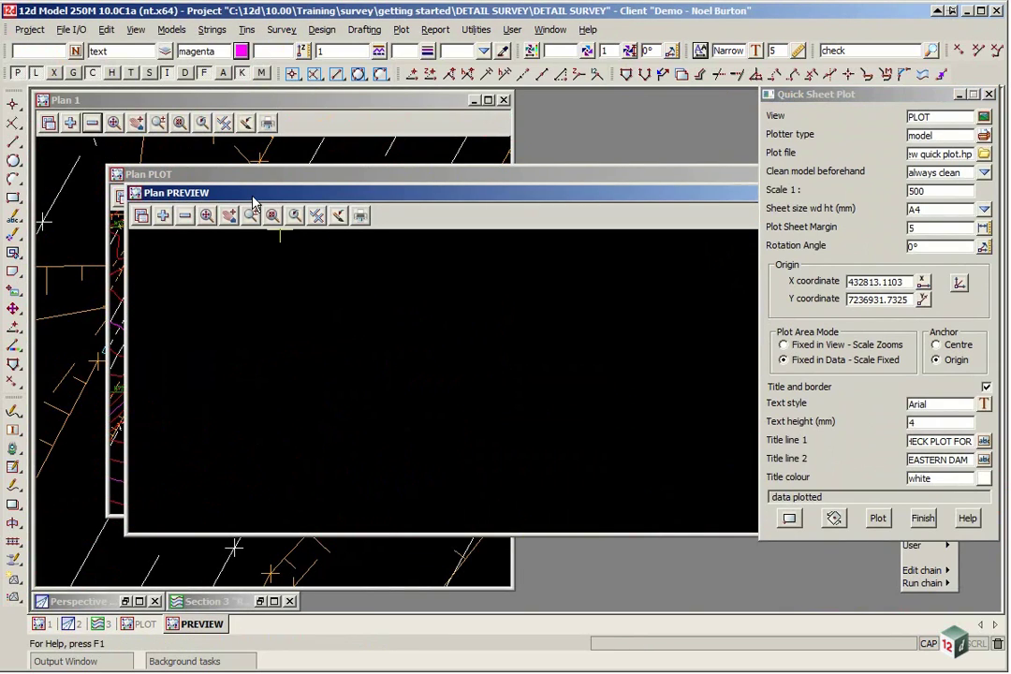
Maximise PREVIEW and add the preview quick plot hp model to it.
double_click(253, 195)
click(65, 101)
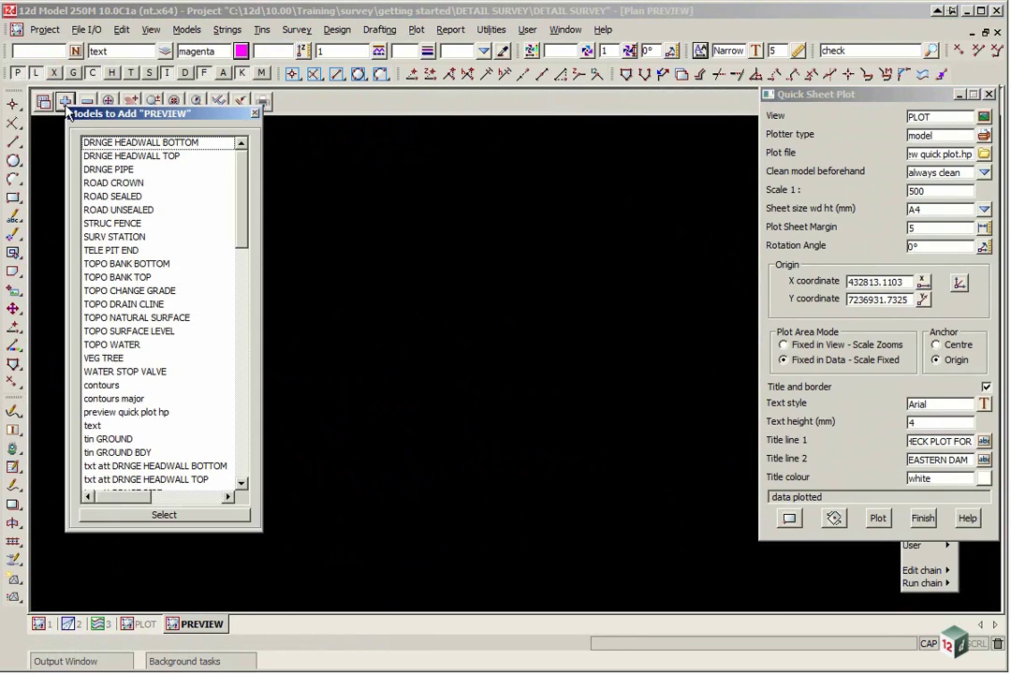
double_click(117, 412)
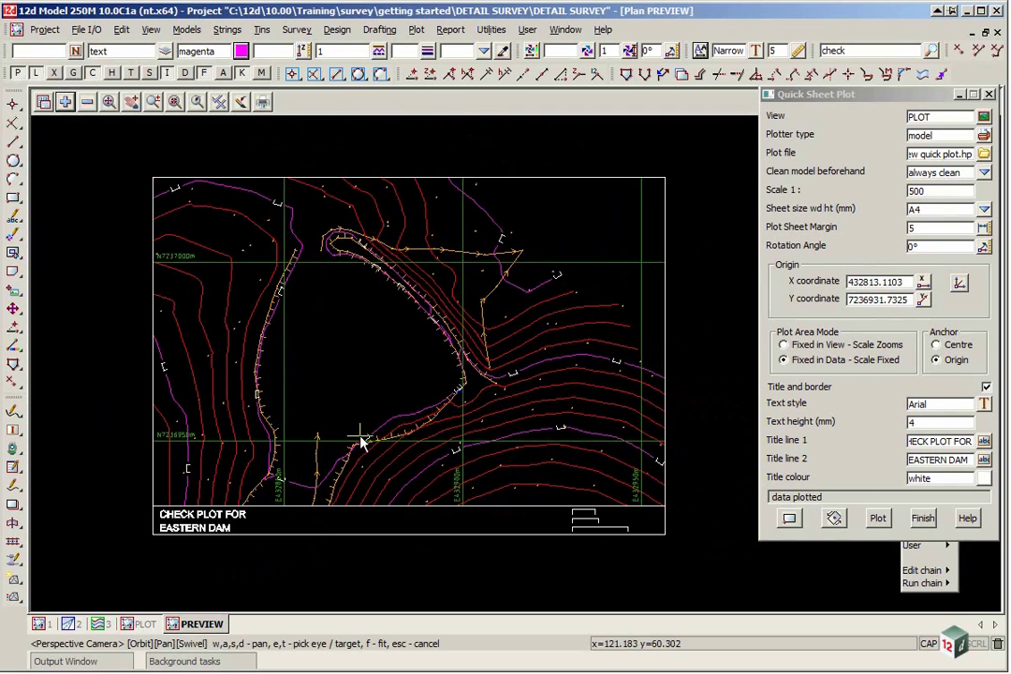
scroll(300, 264, up, 2)
scroll(298, 267, down, 2)
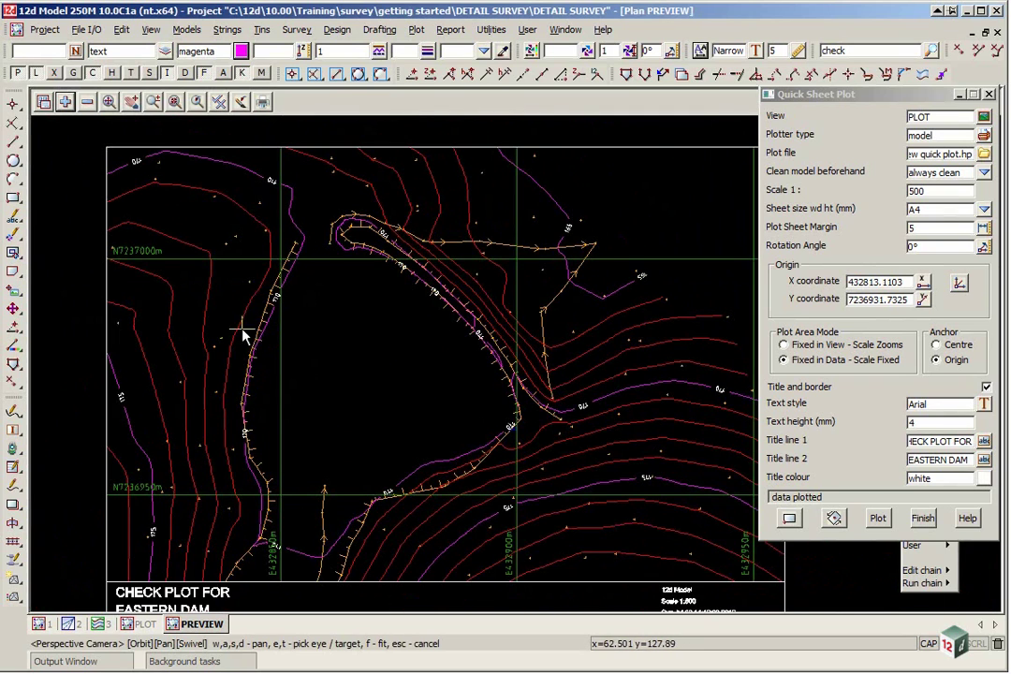
scroll(205, 280, down, 1)
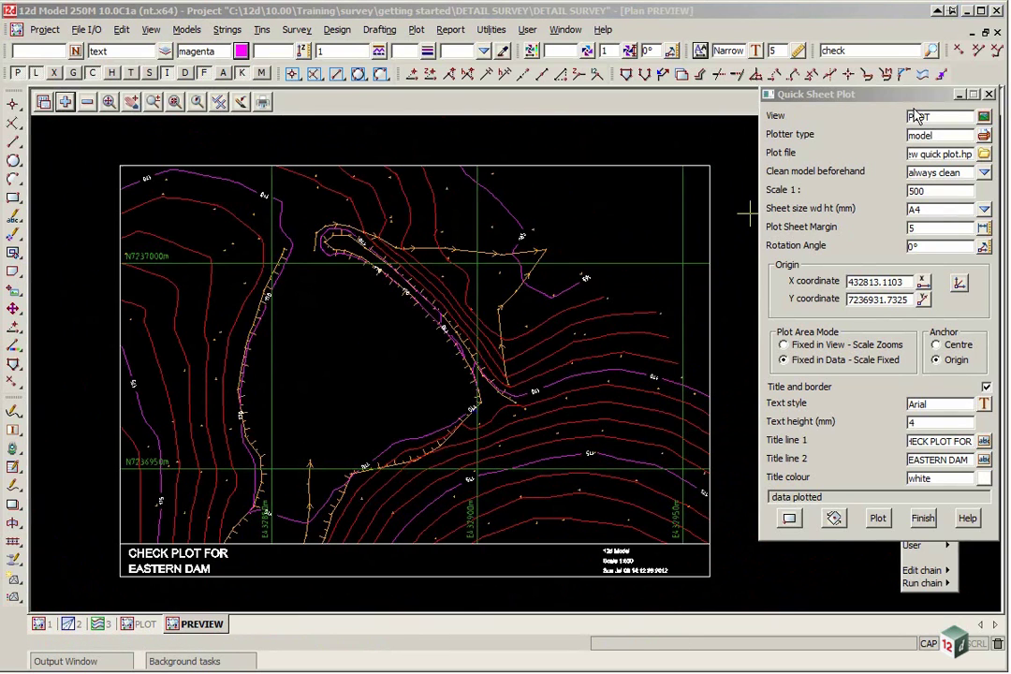
drag(904, 100, 680, 92)
Set the plotter to the Adobe PDF Windows printer with Landscape page orientation.
click(758, 127)
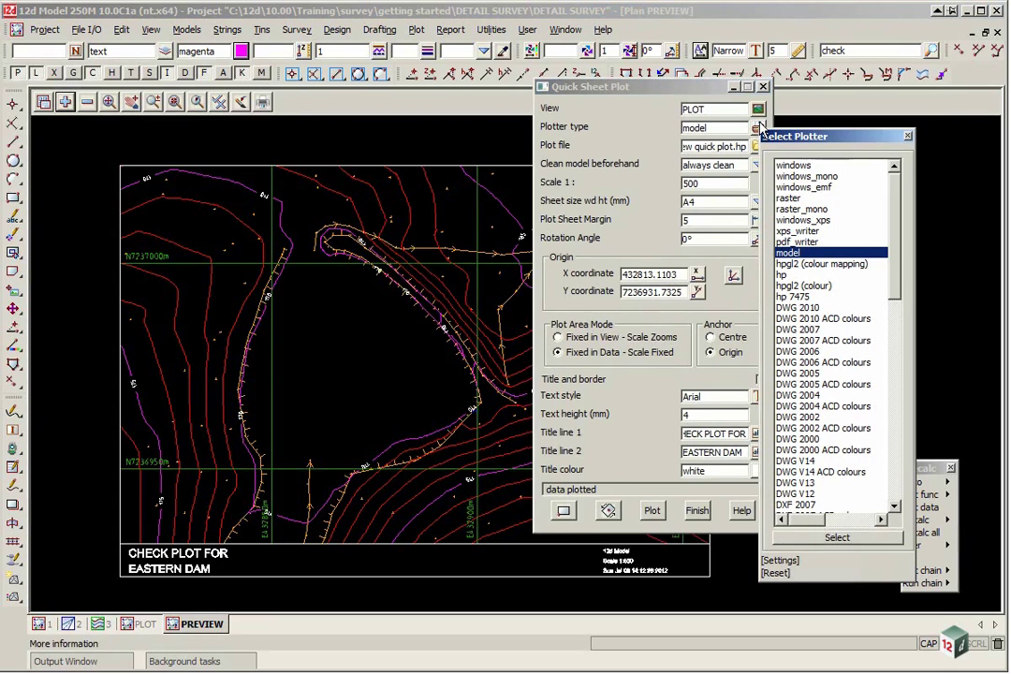
double_click(796, 166)
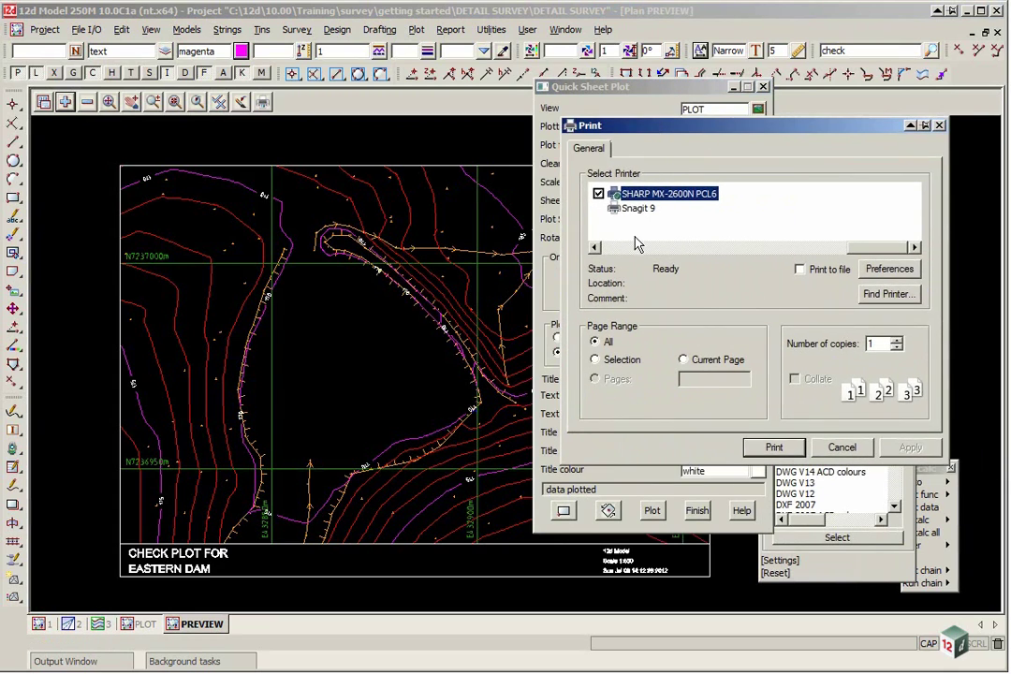
drag(767, 248, 625, 250)
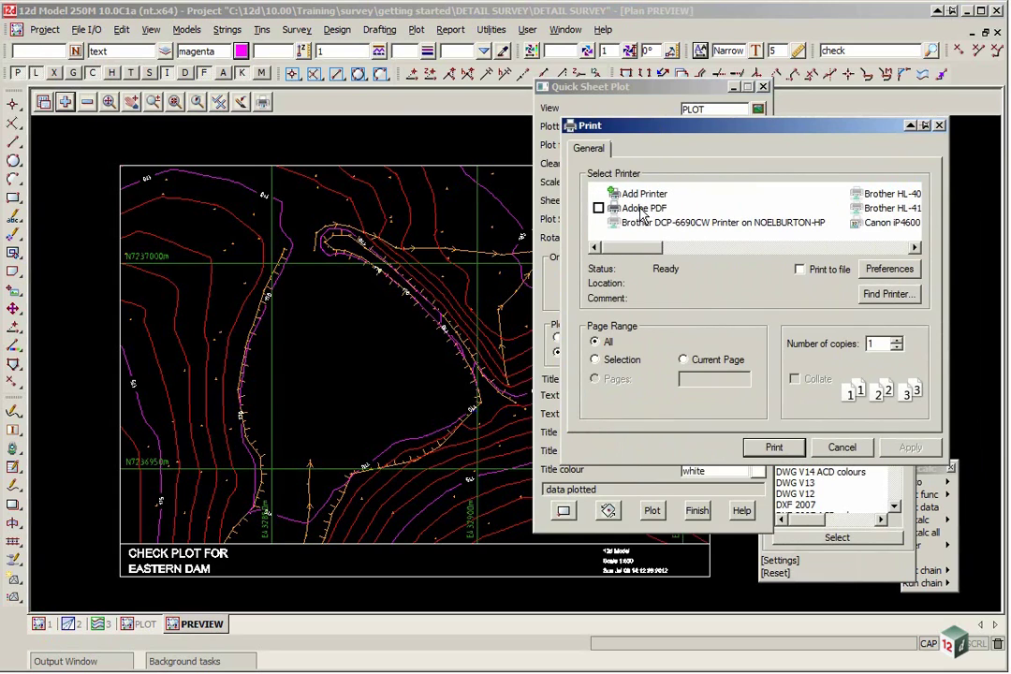
click(638, 208)
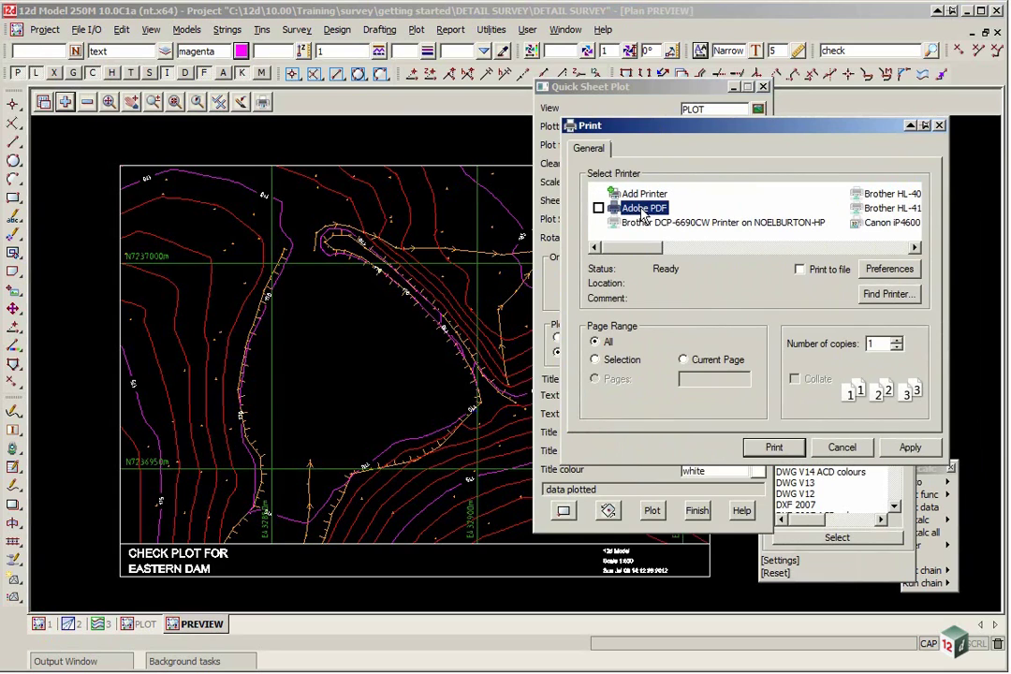
click(889, 269)
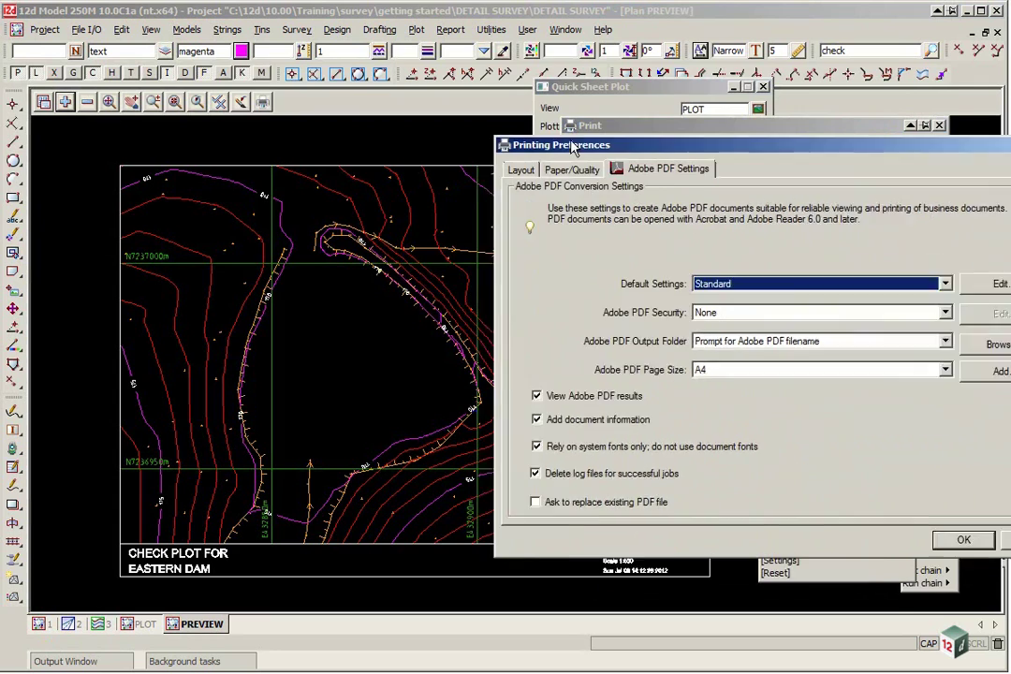
click(211, 86)
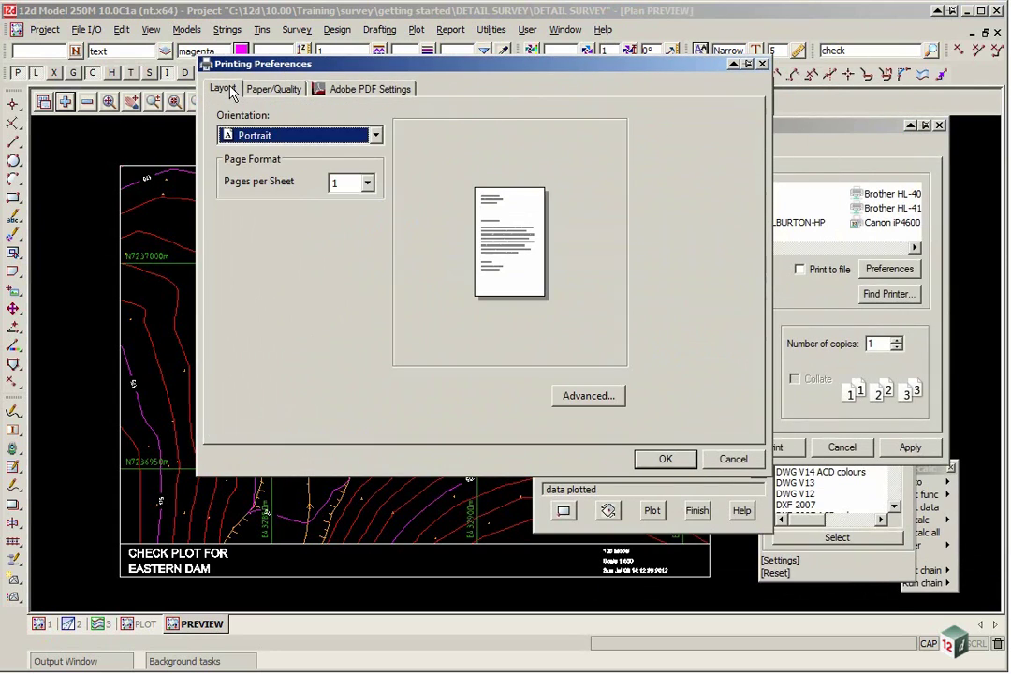
click(378, 138)
click(309, 166)
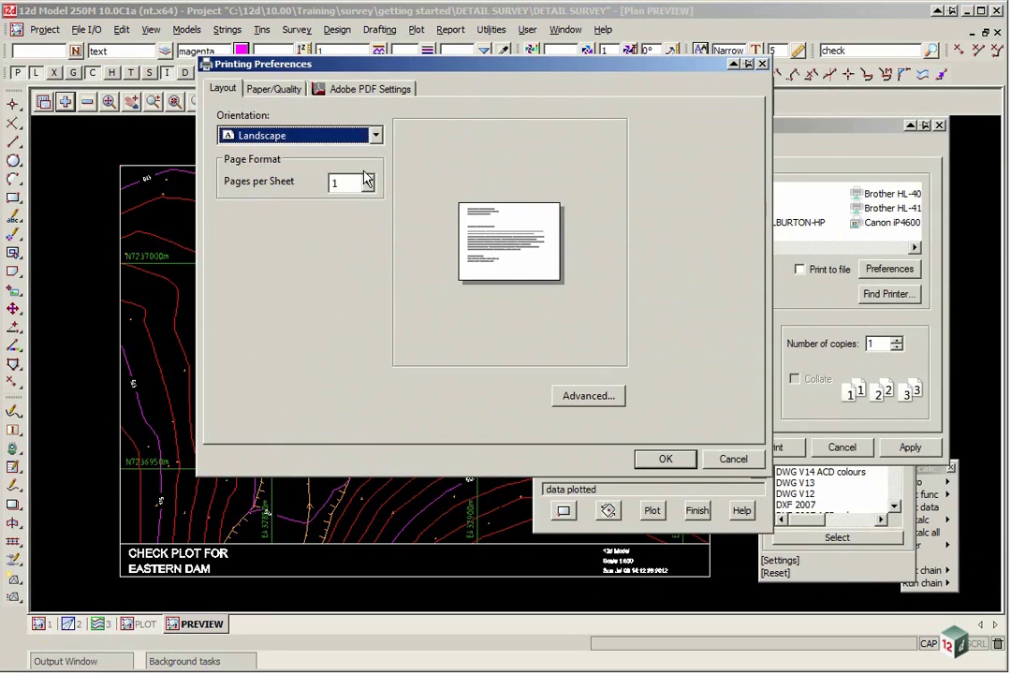
click(576, 397)
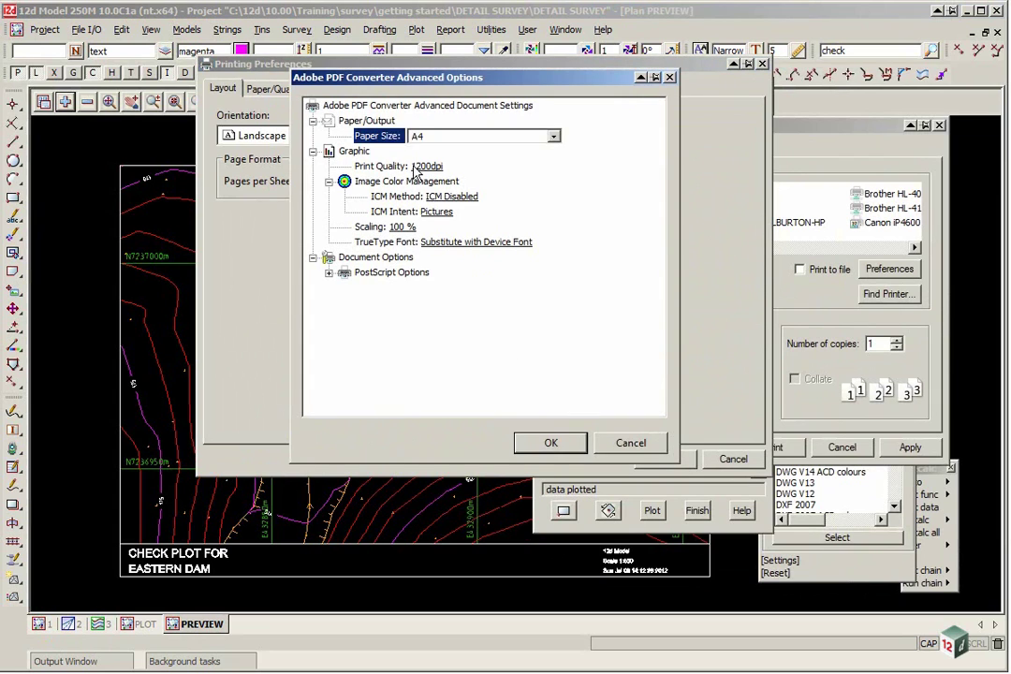
click(548, 441)
click(670, 460)
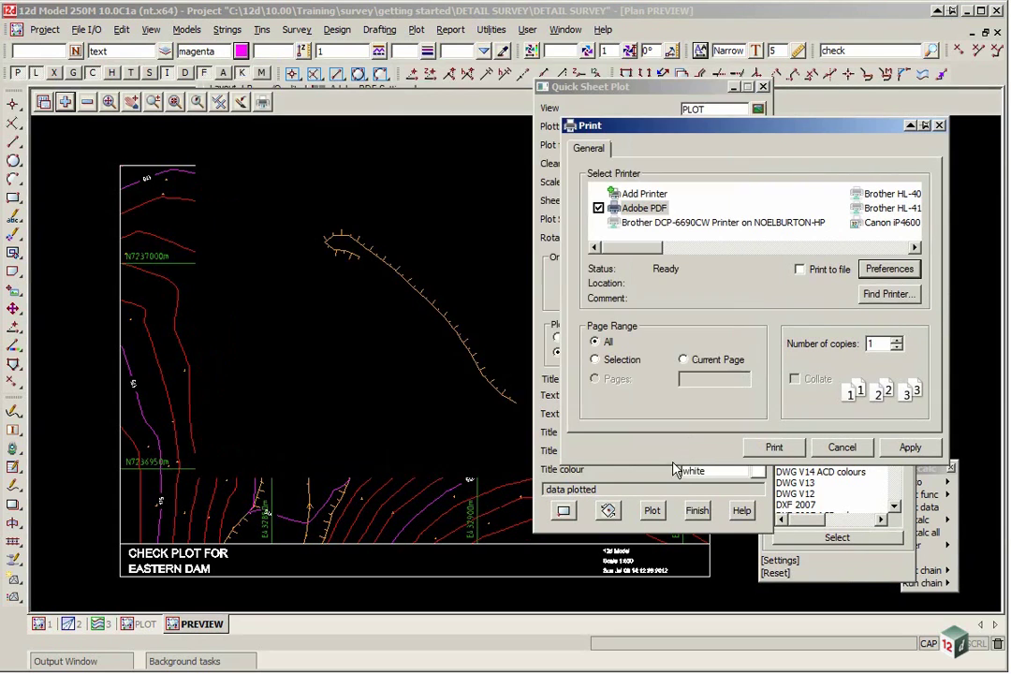
click(793, 451)
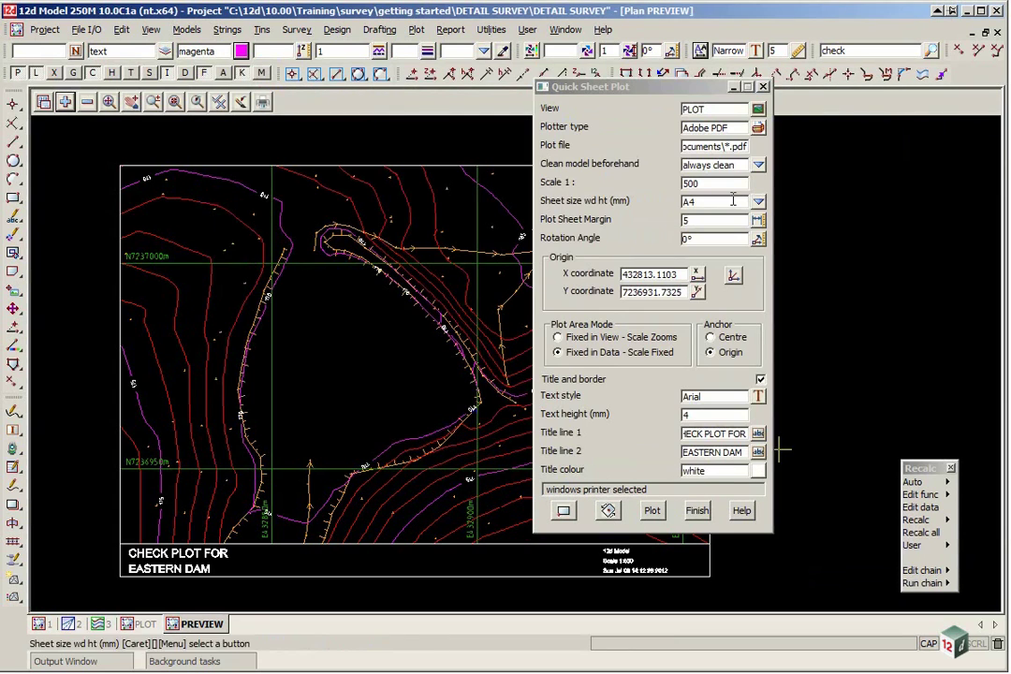
Plot to PDF, saving into C:\12d\10.00\Training\survey\getting started\DETAIL SURVEY.
click(648, 510)
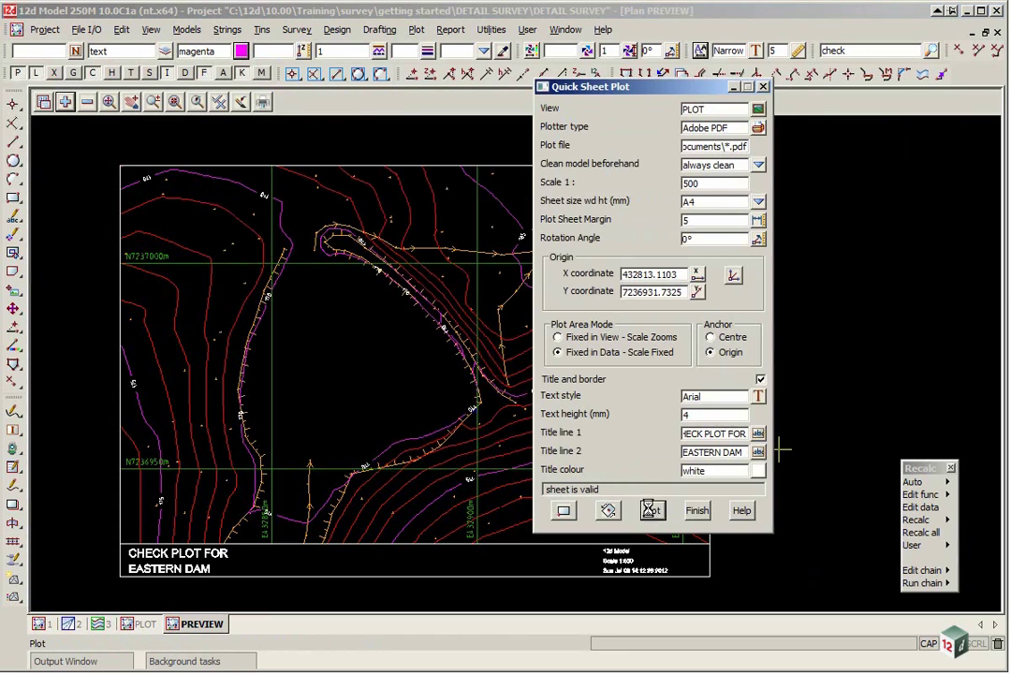
drag(610, 111, 332, 37)
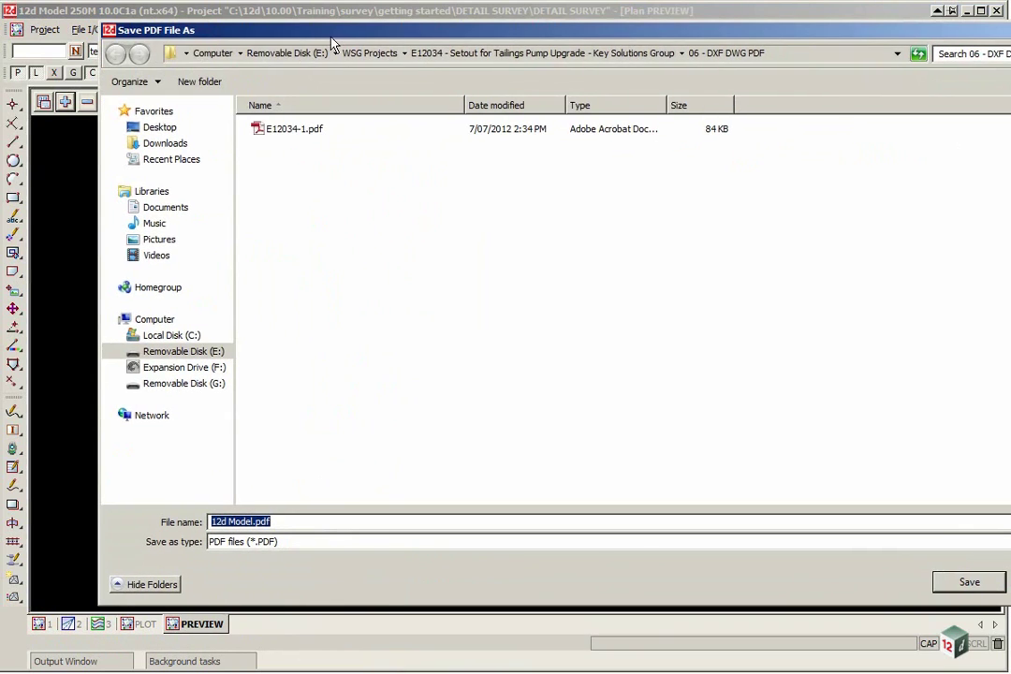
click(155, 128)
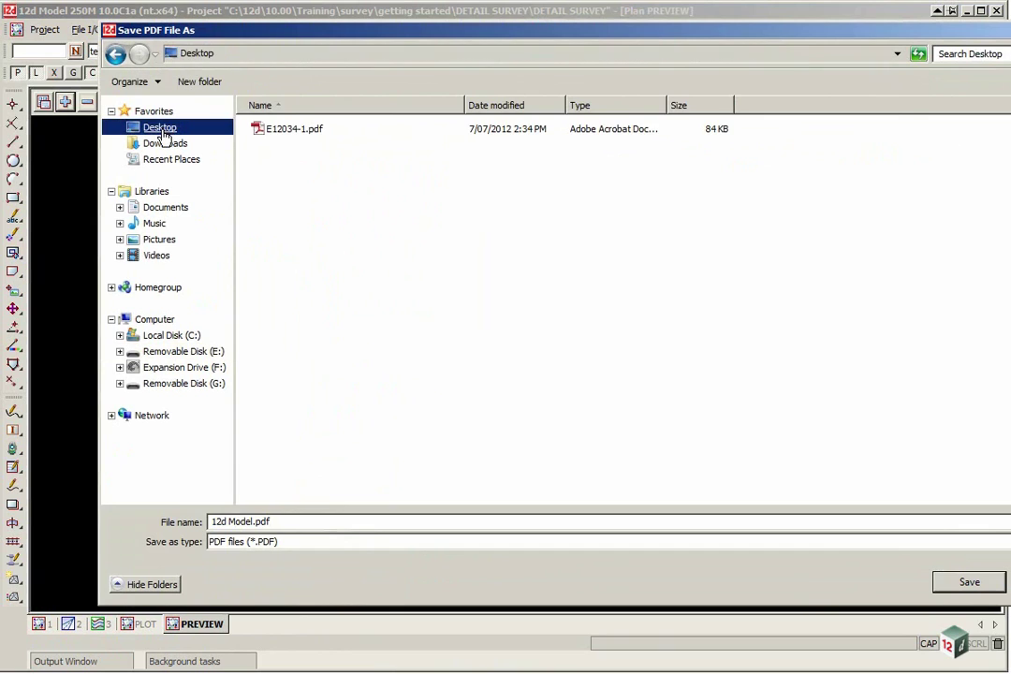
click(157, 335)
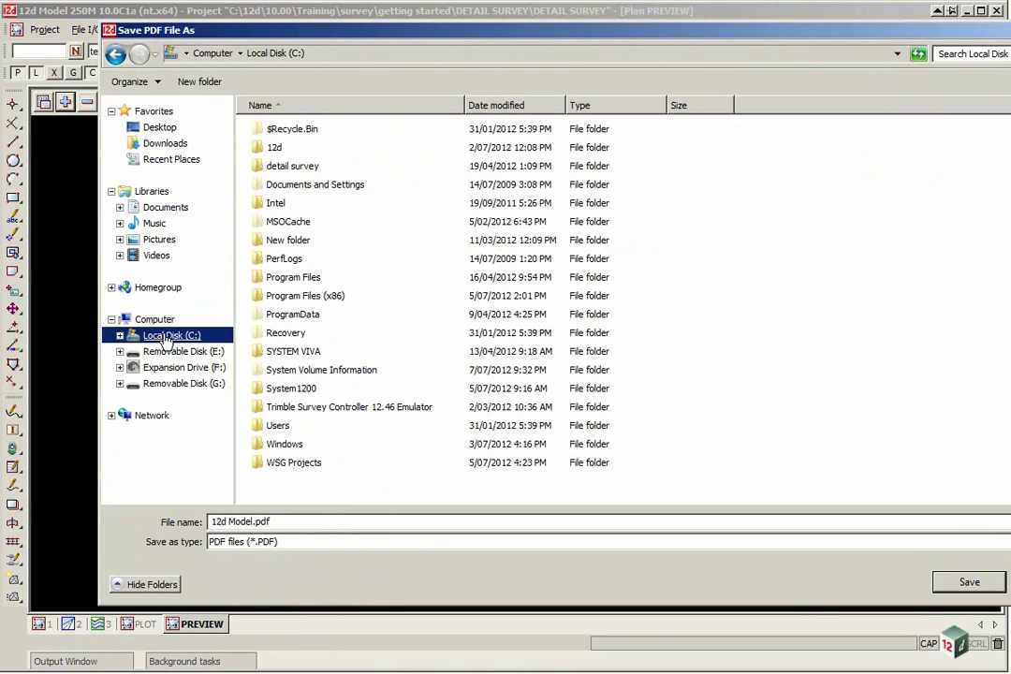
double_click(280, 150)
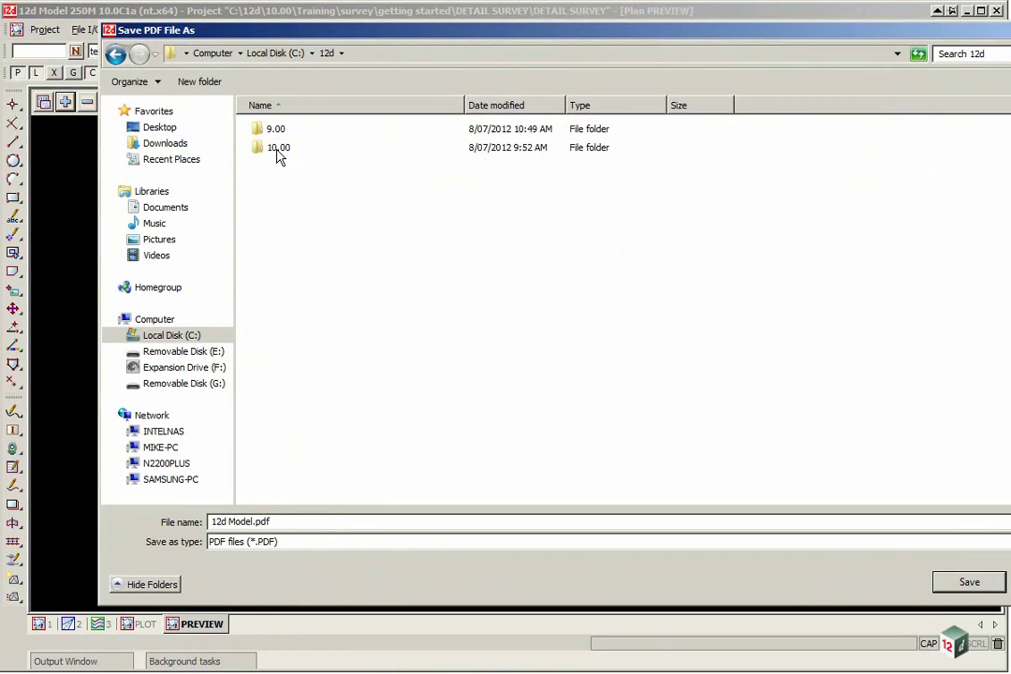
double_click(278, 149)
double_click(281, 169)
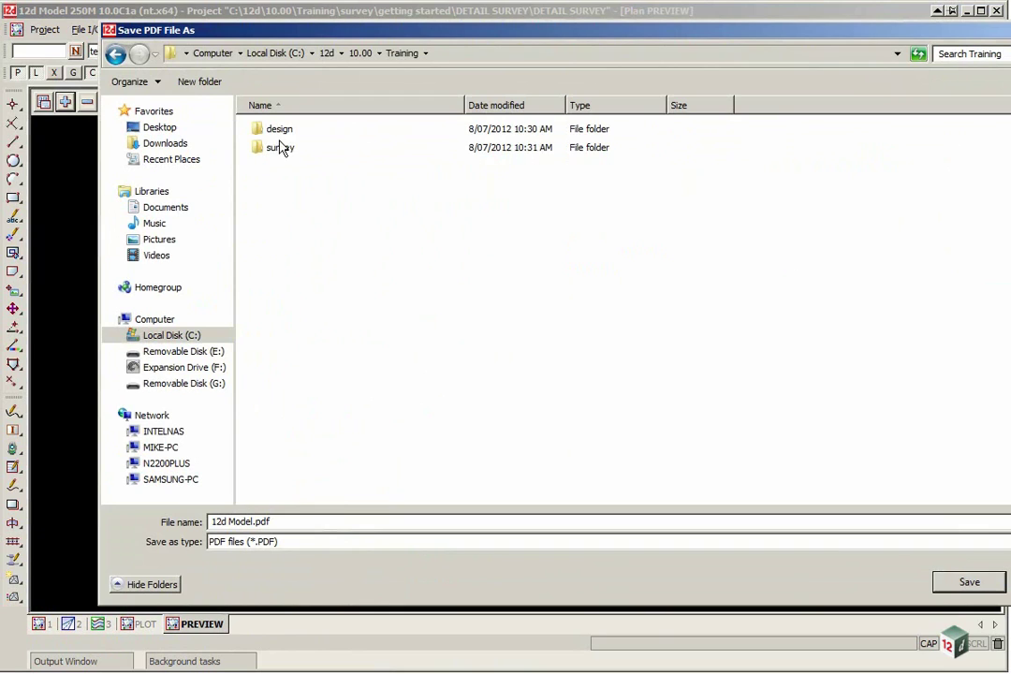
double_click(280, 148)
double_click(292, 133)
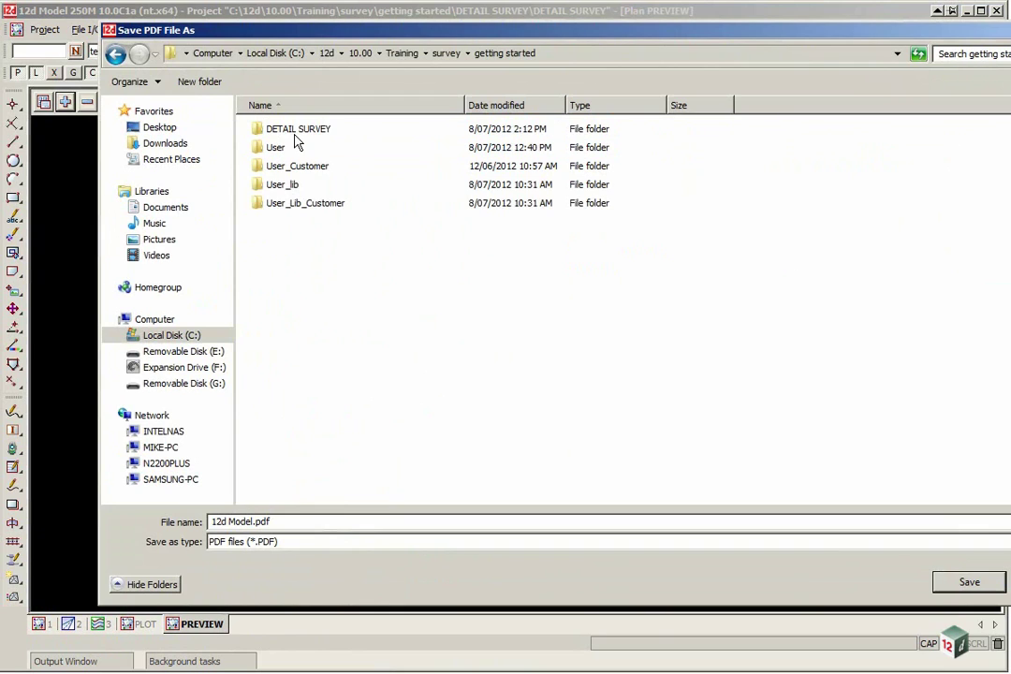
double_click(296, 131)
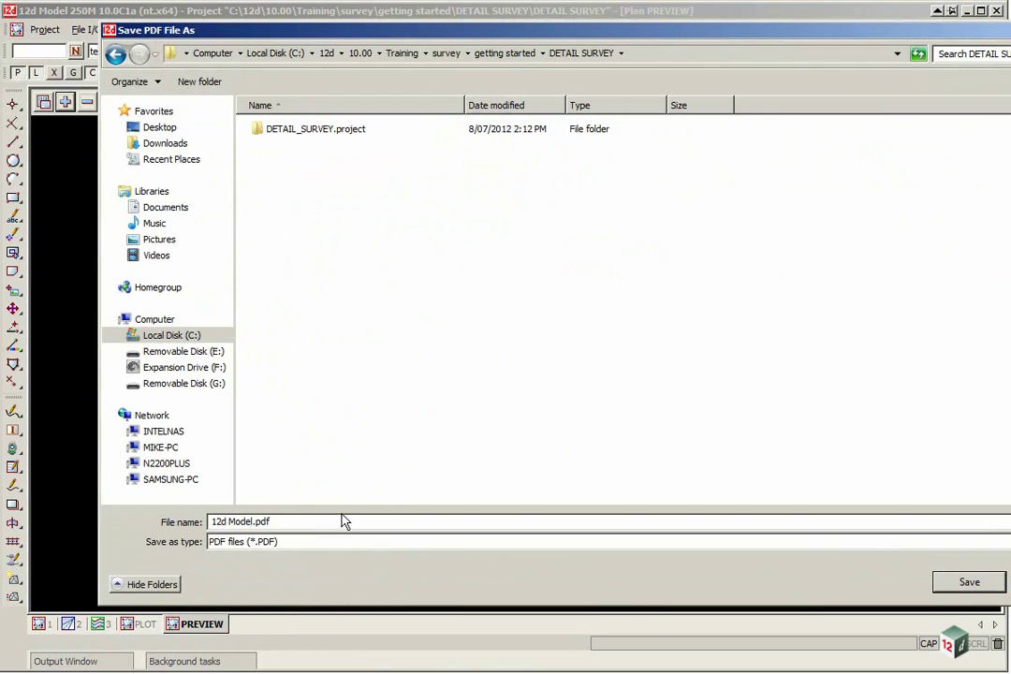
Name the file check plot.pdf and save it.
drag(1010, 604, 981, 595)
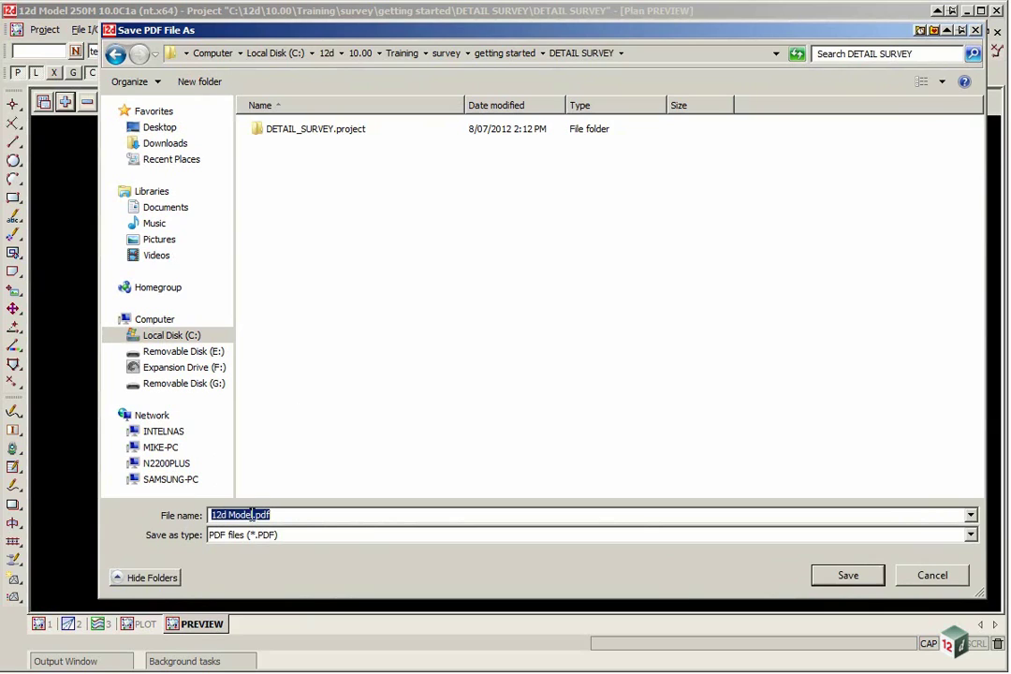
drag(250, 514, 208, 496)
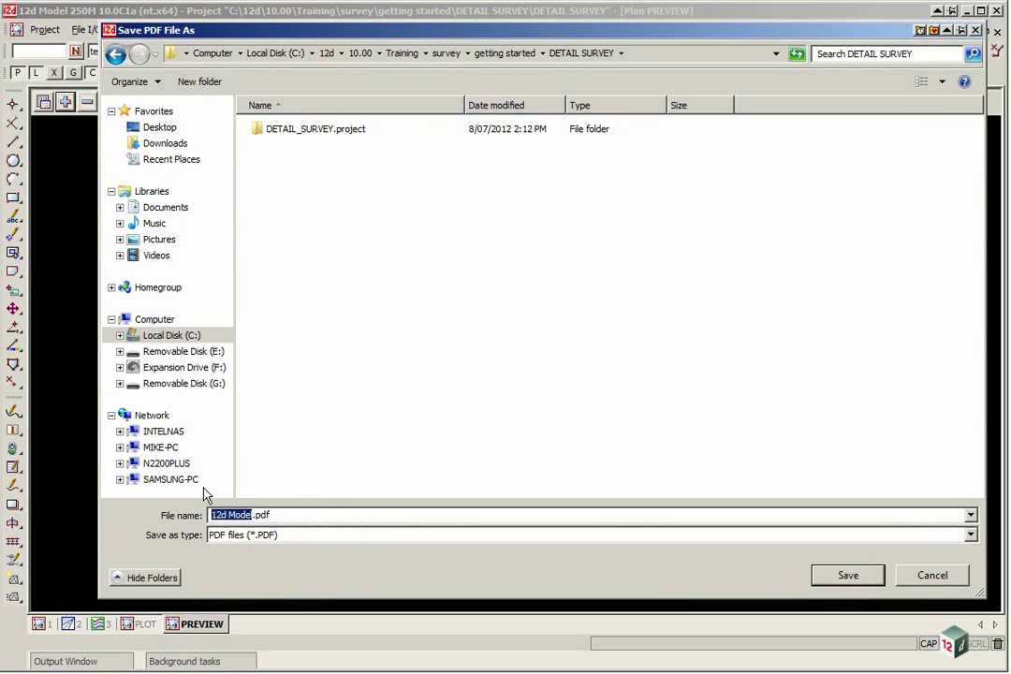
text(check plot)
click(844, 577)
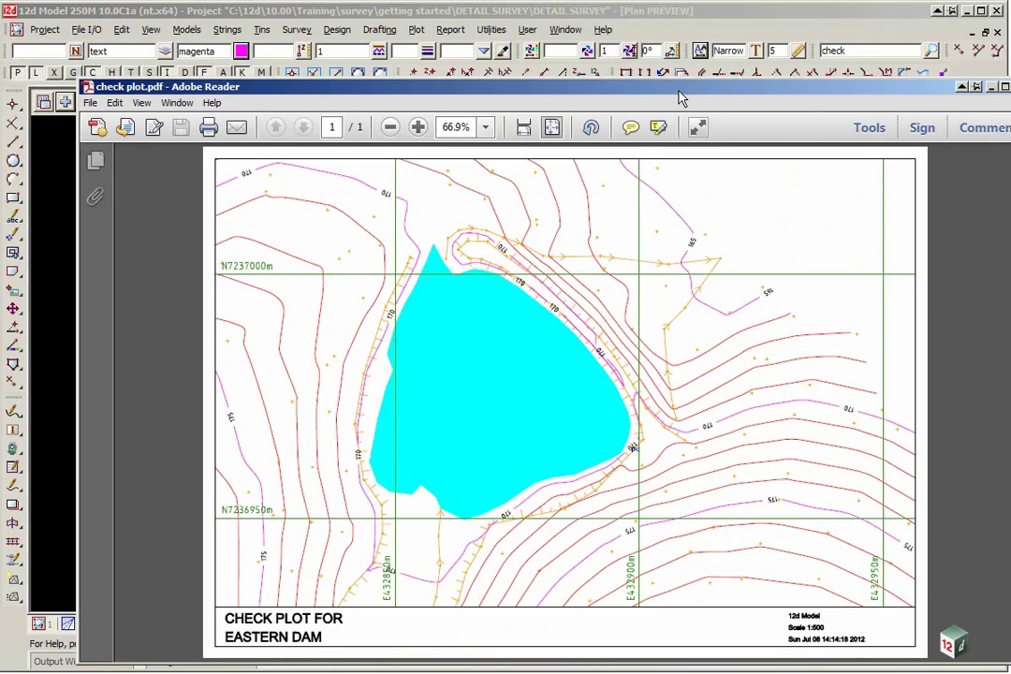
Restore and enlarge the Adobe Reader window to view the whole check plot sheet.
drag(573, 77, 602, 21)
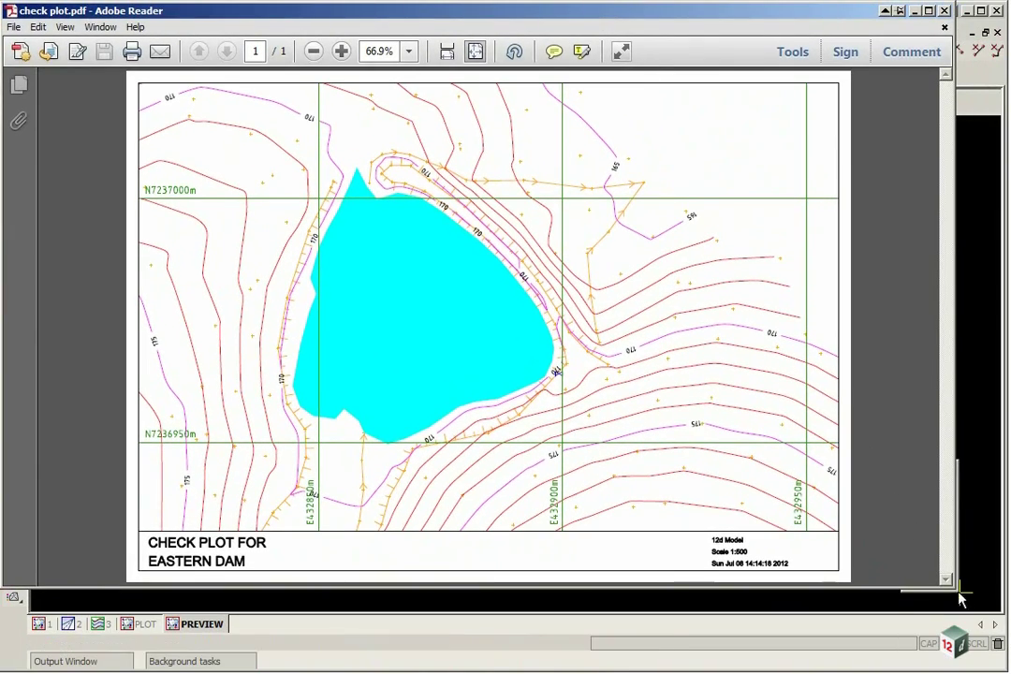
drag(955, 588, 997, 642)
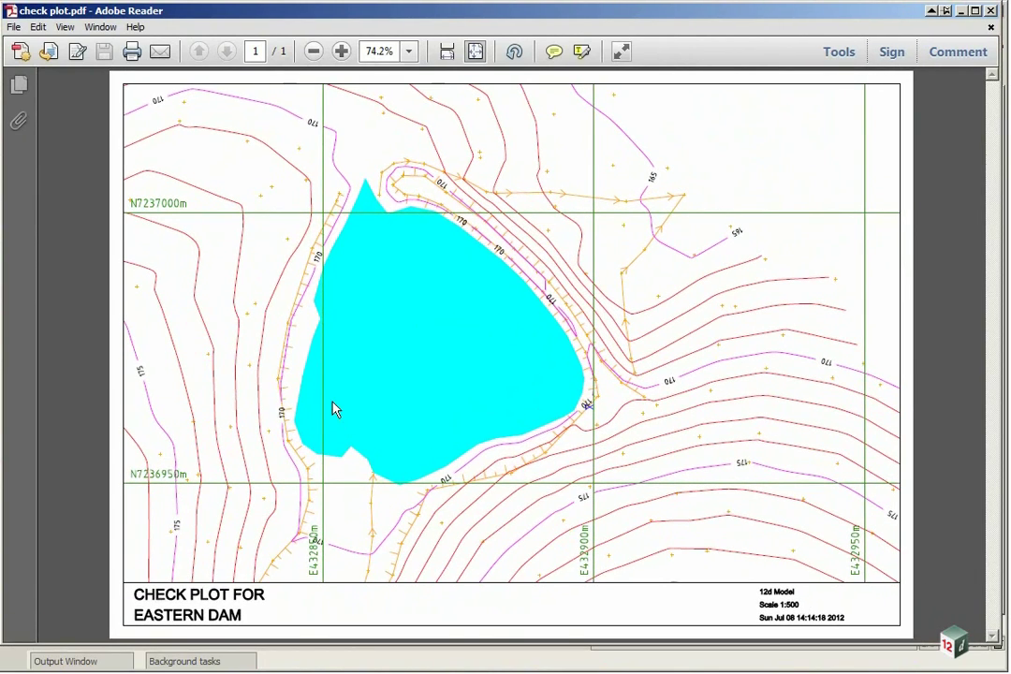
Close Adobe Reader, finish the quick sheet plot and switch to the PLOT view.
click(990, 11)
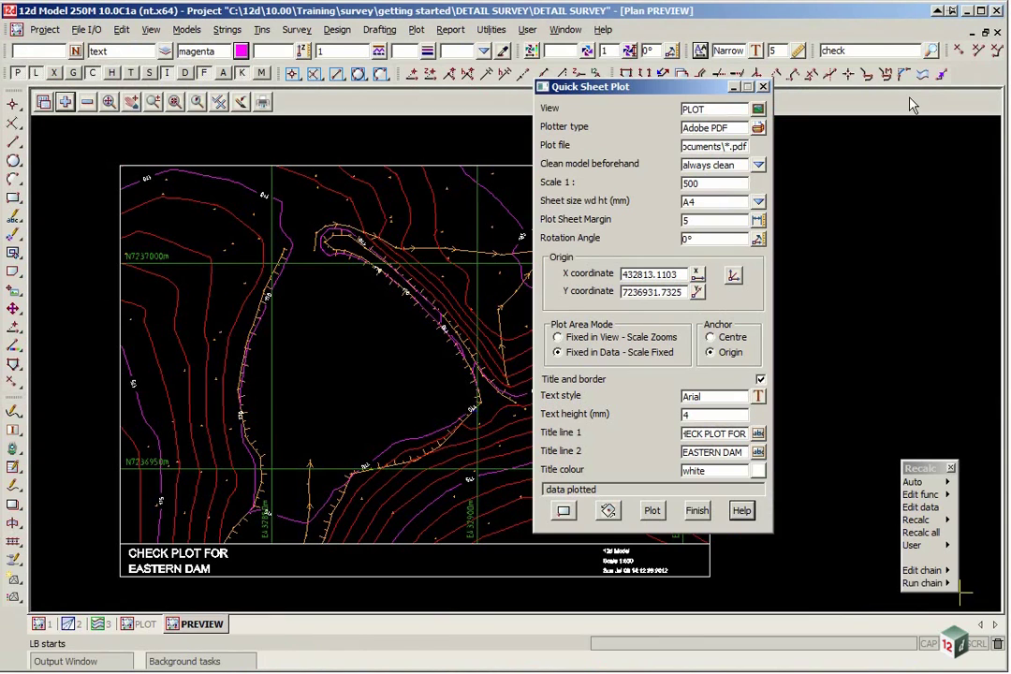
click(700, 511)
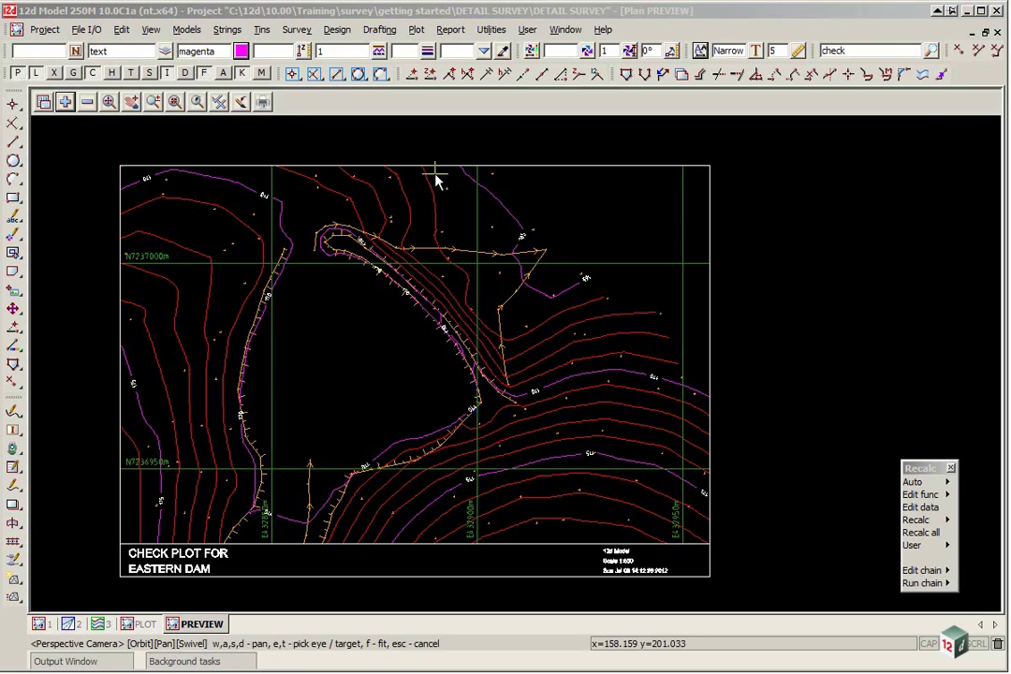
click(41, 624)
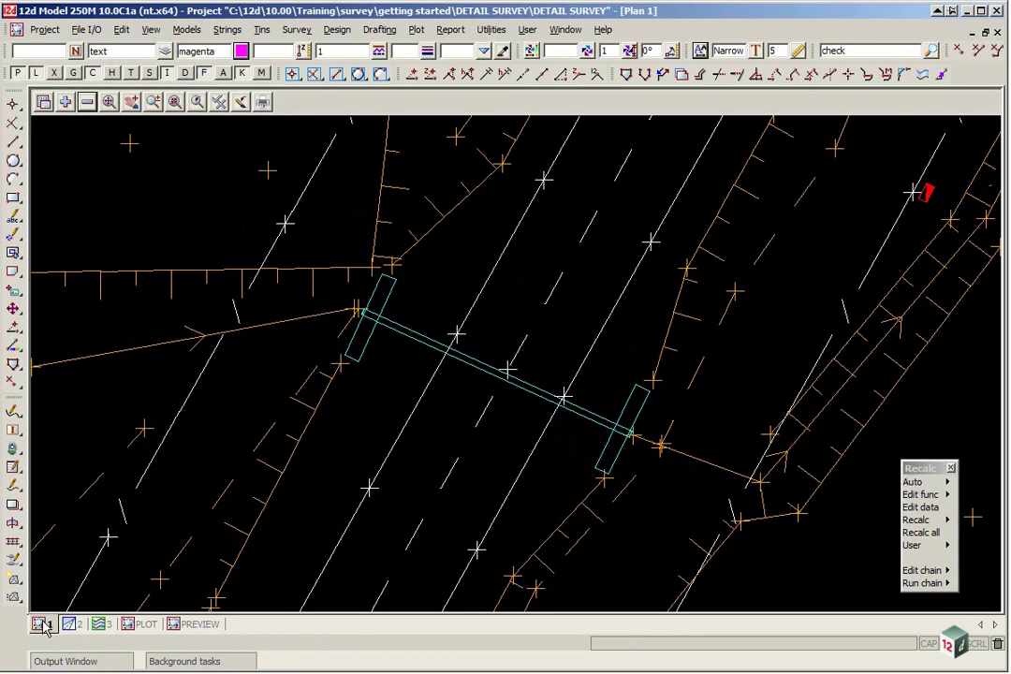
click(140, 624)
Zoom out to show the whole site and bring up the Plot menu.
scroll(539, 325, down, 5)
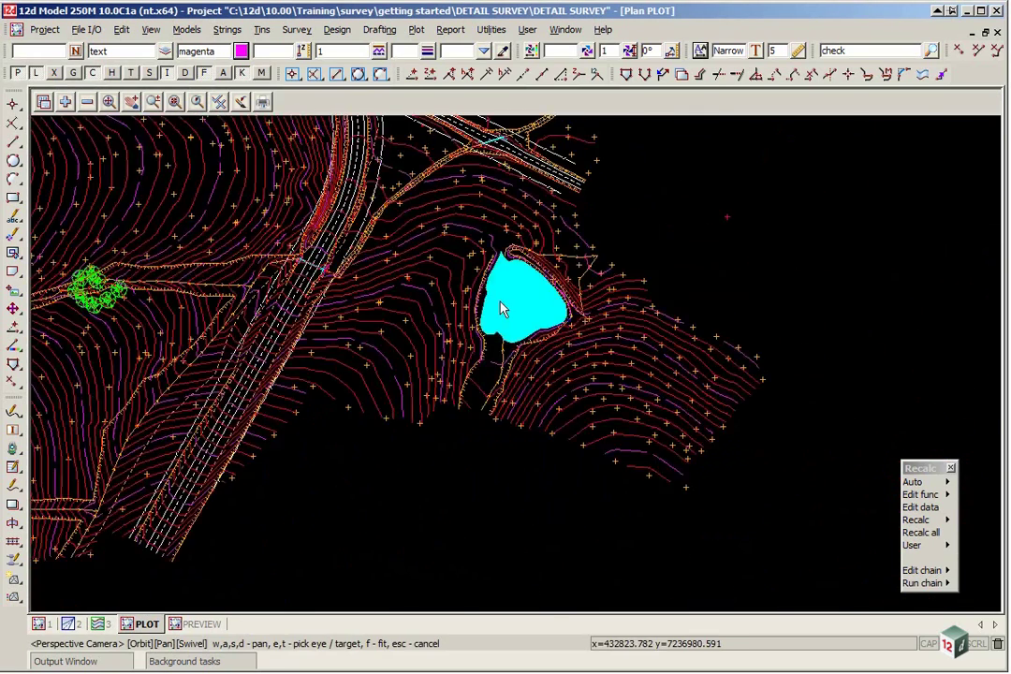
scroll(594, 393, down, 2)
key(Escape)
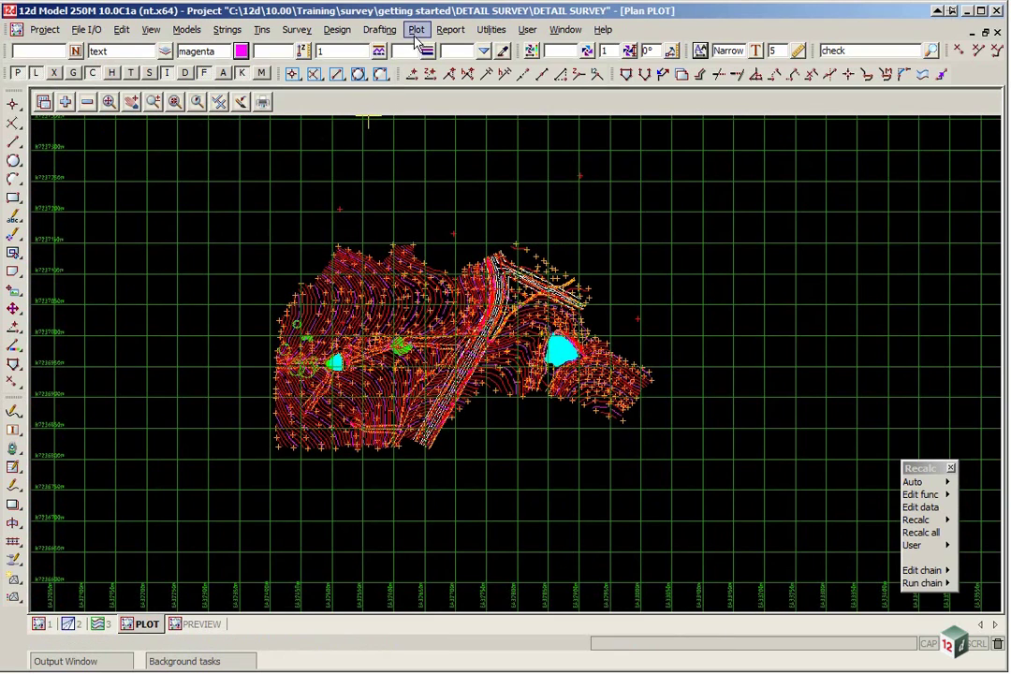
click(413, 29)
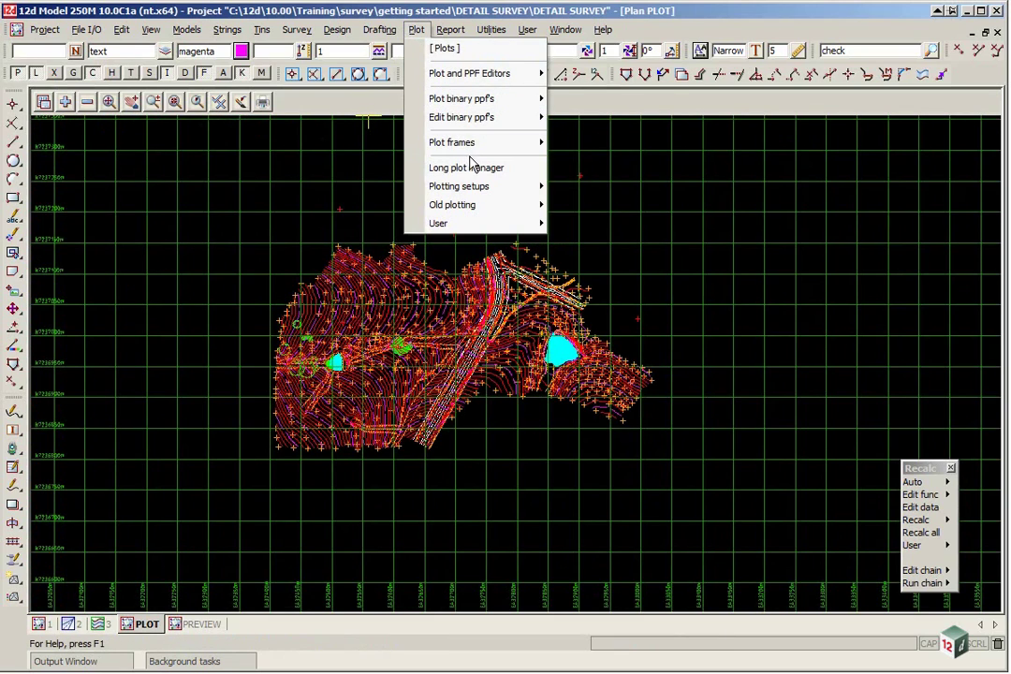
Start a new plot frame using SAMPLE A1PLAN.tbf, pick its origin, and turn off the viewport border.
mouse_move(547, 145)
click(586, 168)
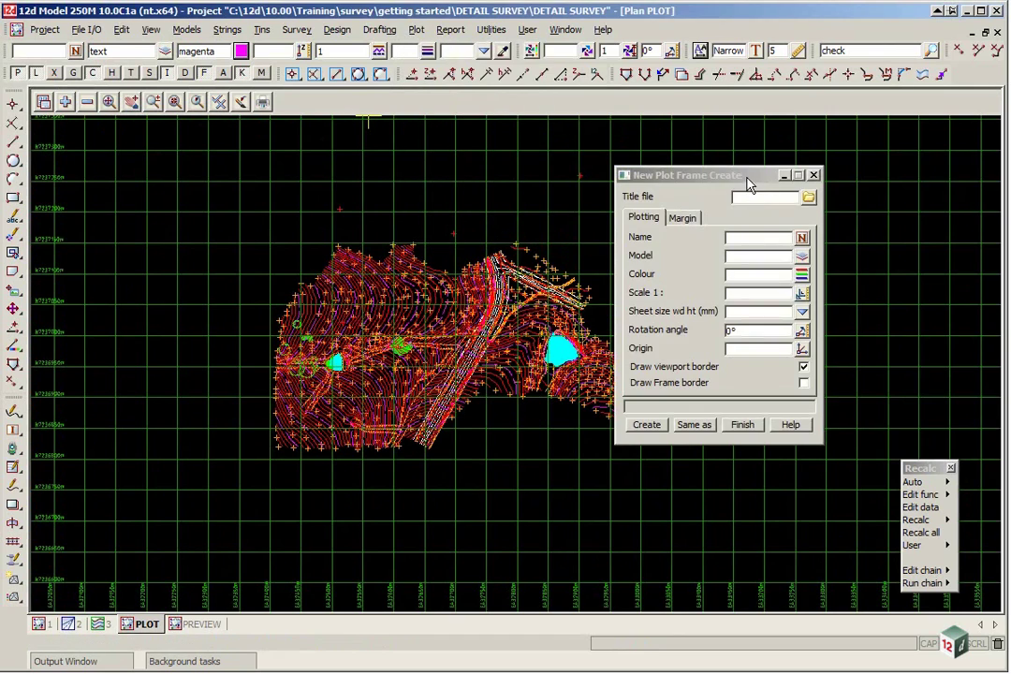
drag(744, 176, 442, 80)
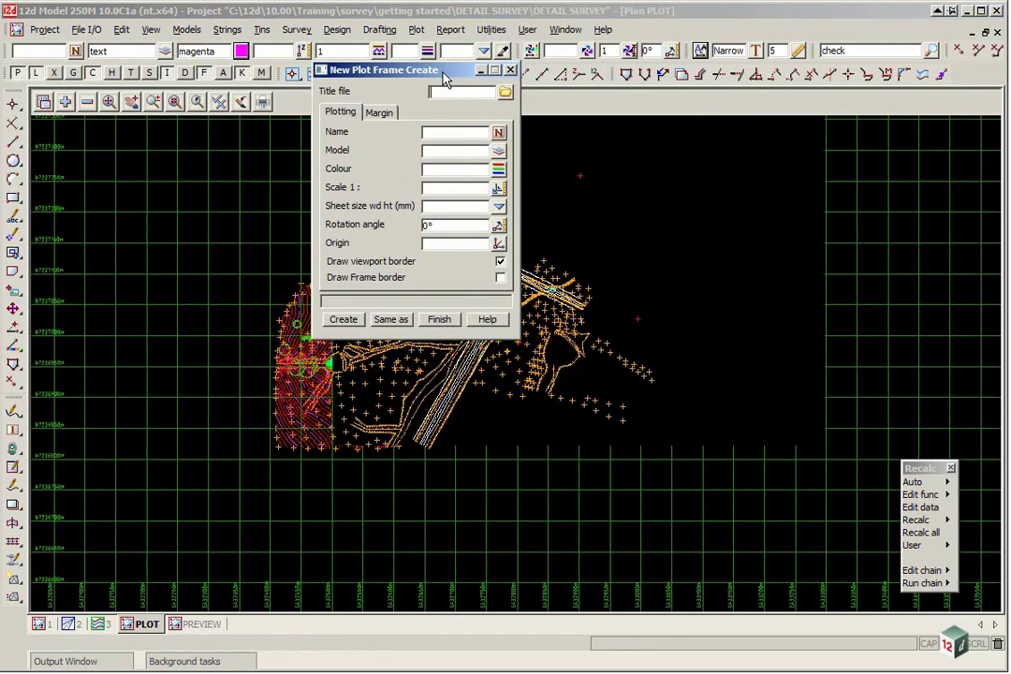
click(505, 93)
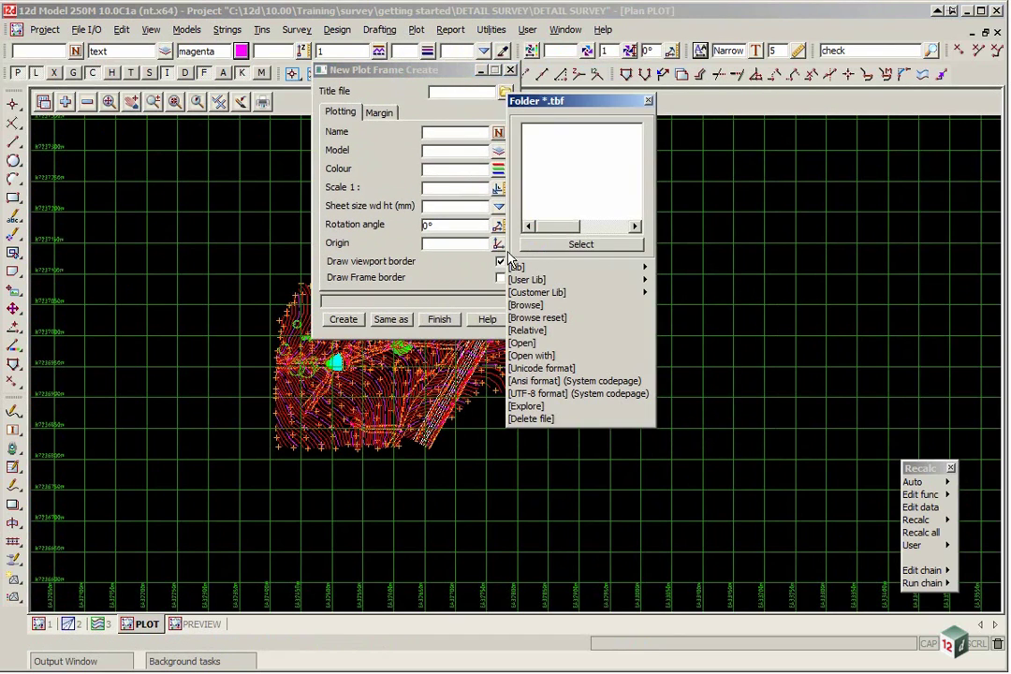
mouse_move(653, 281)
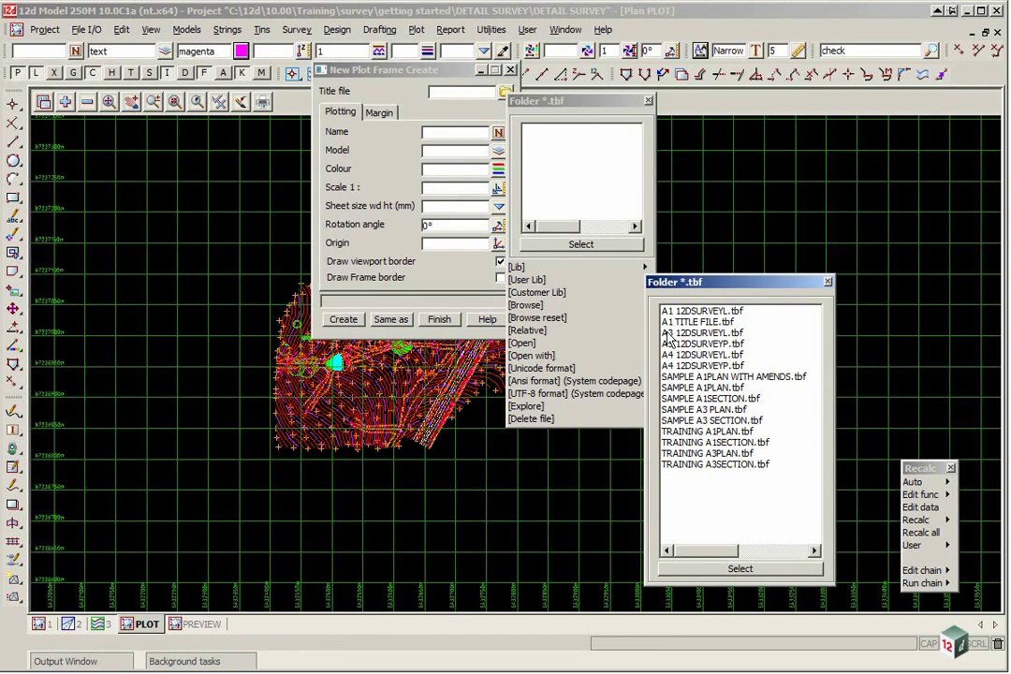
double_click(684, 388)
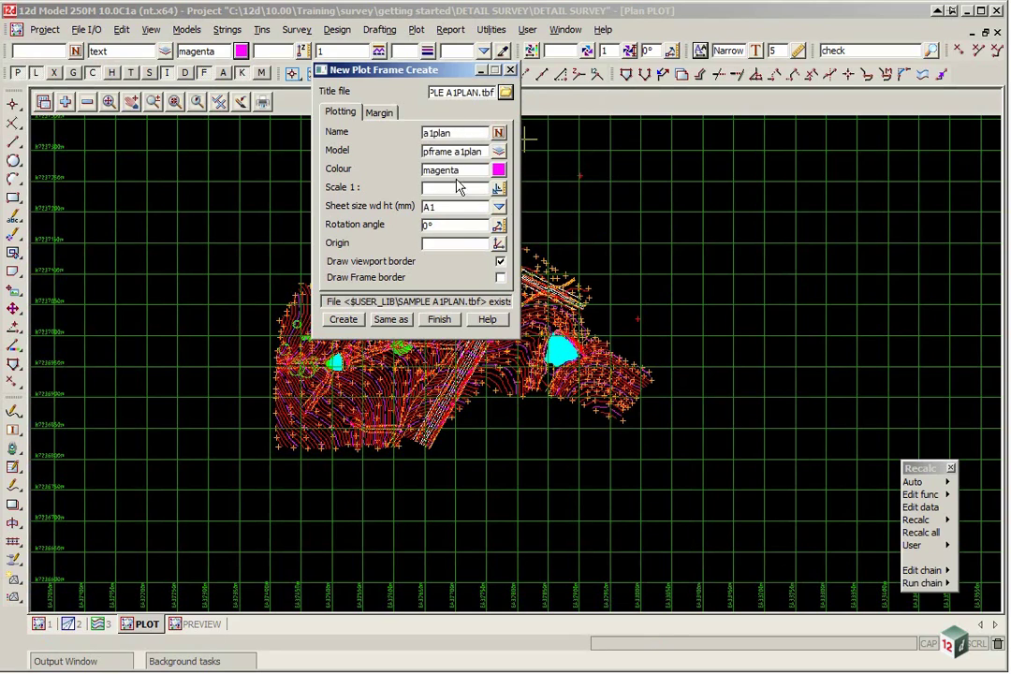
click(381, 114)
click(352, 117)
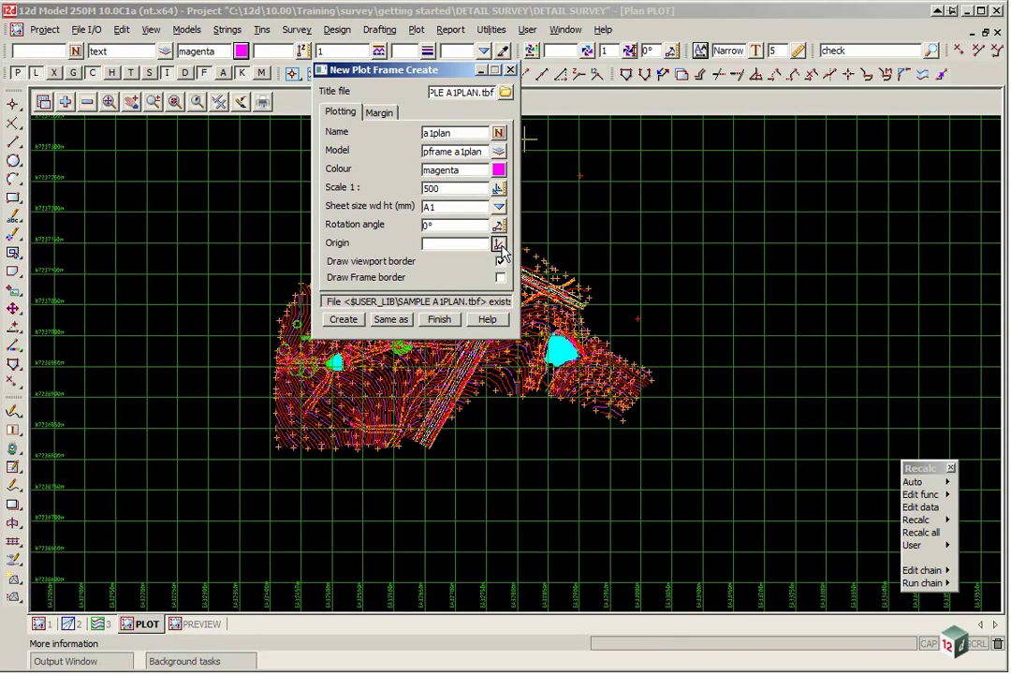
click(499, 245)
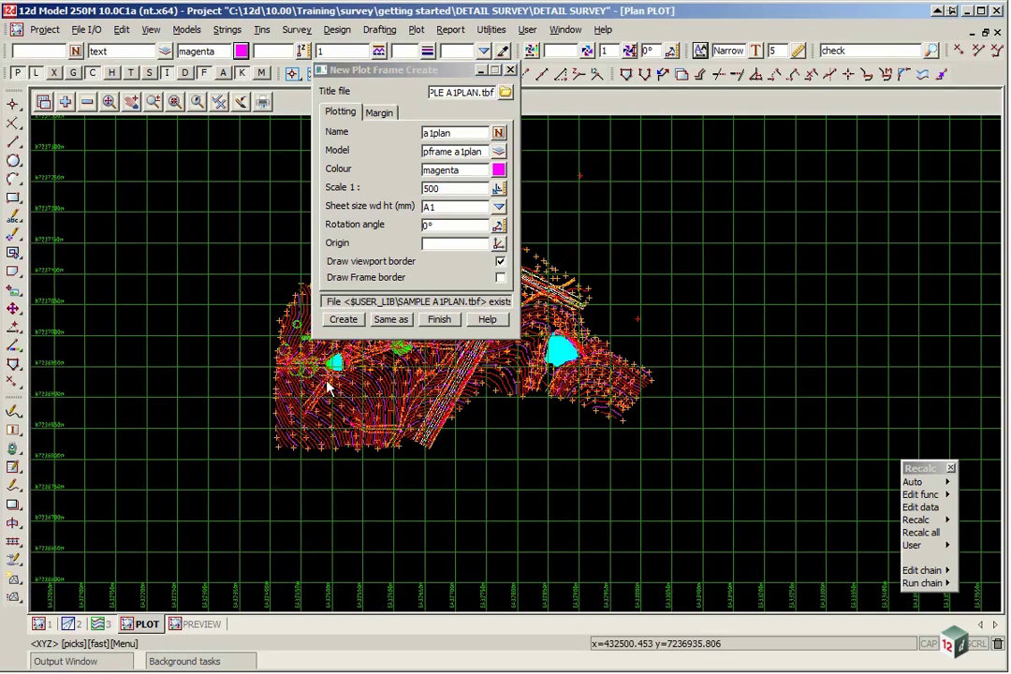
click(236, 479)
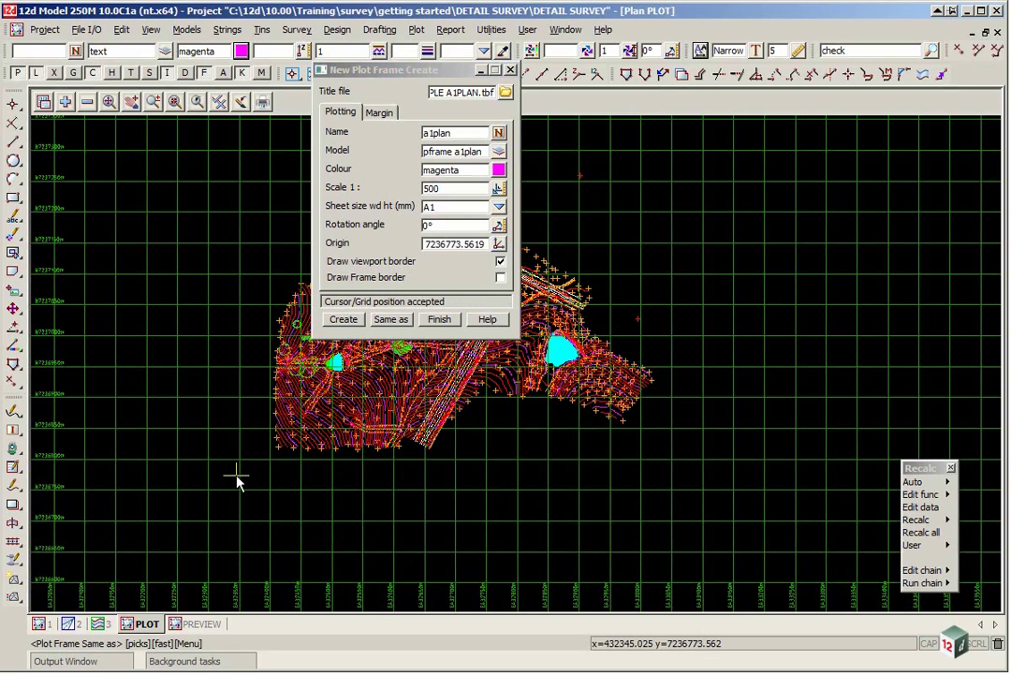
click(499, 264)
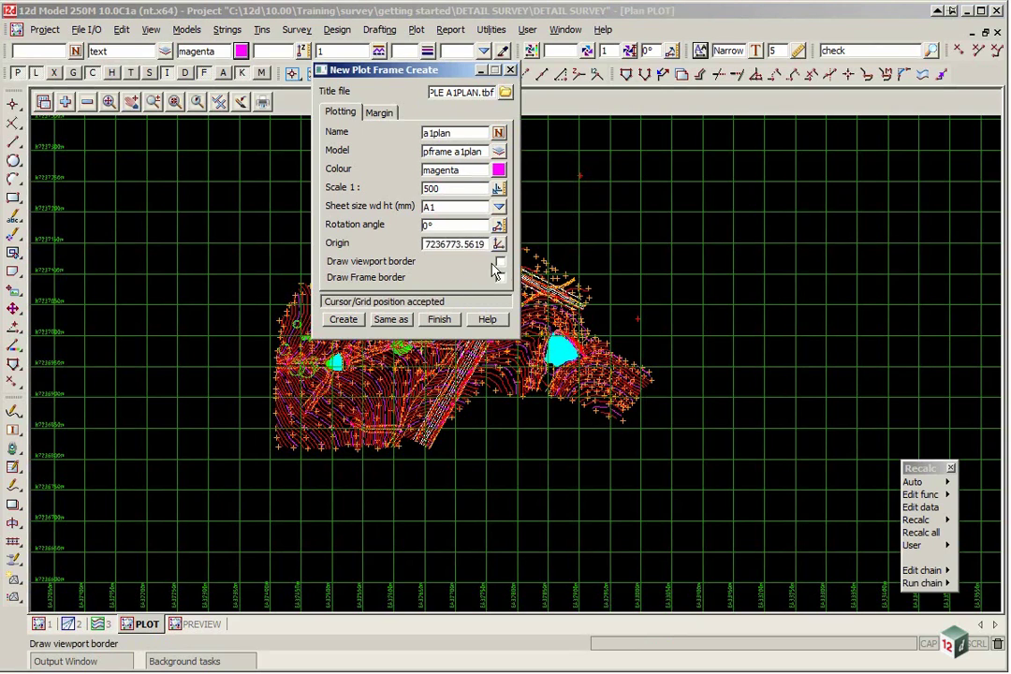
Create the a1plan frame and display the pframe a1plan model on the plan.
click(343, 320)
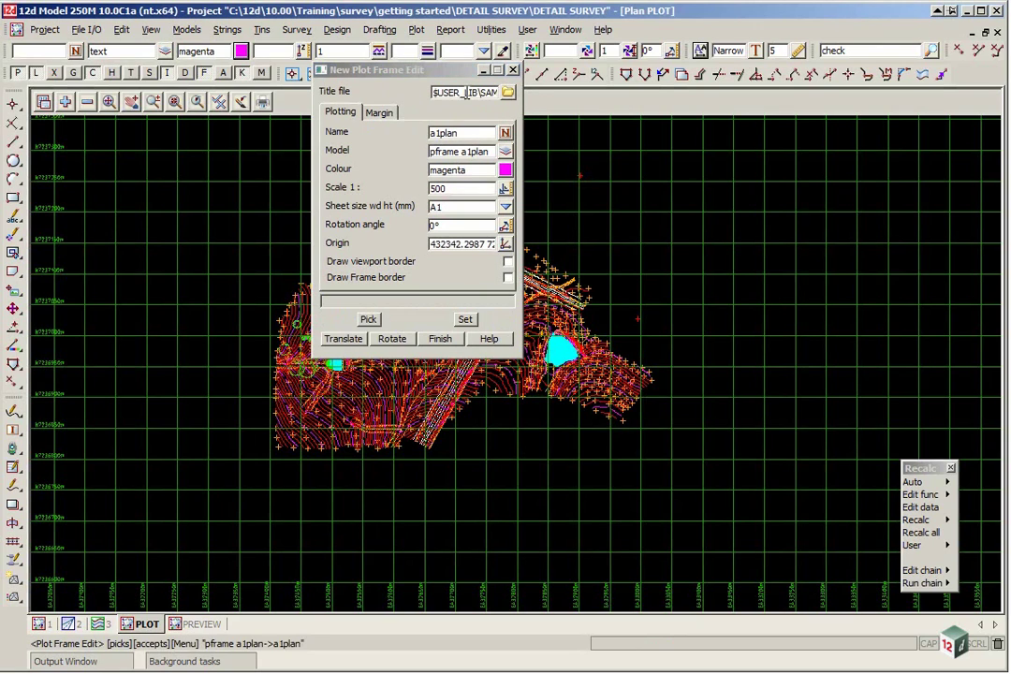
click(64, 102)
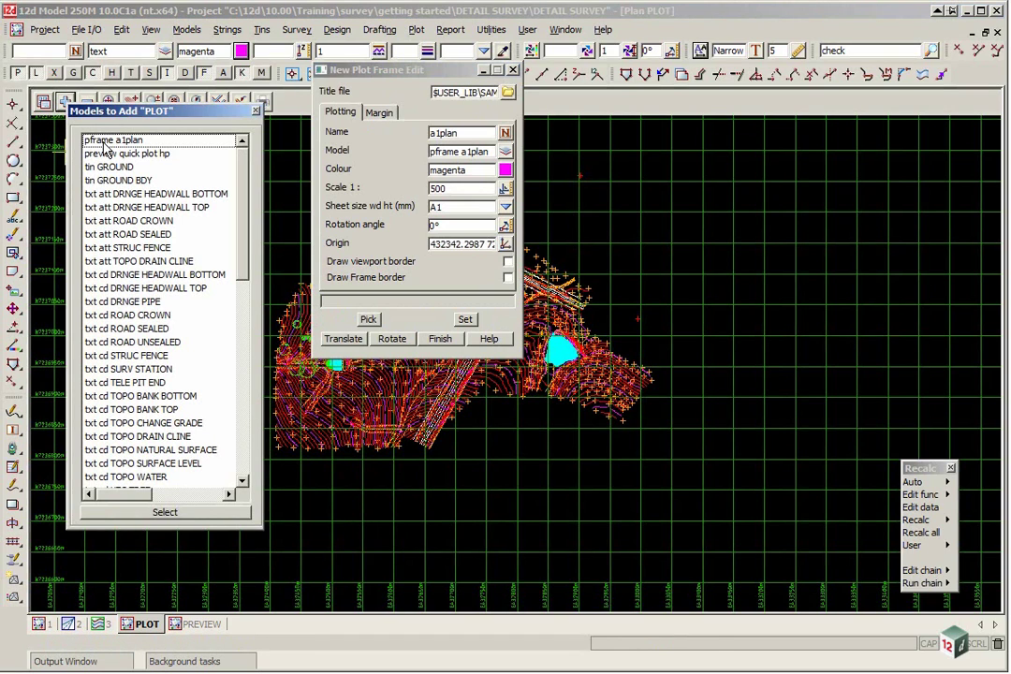
double_click(104, 143)
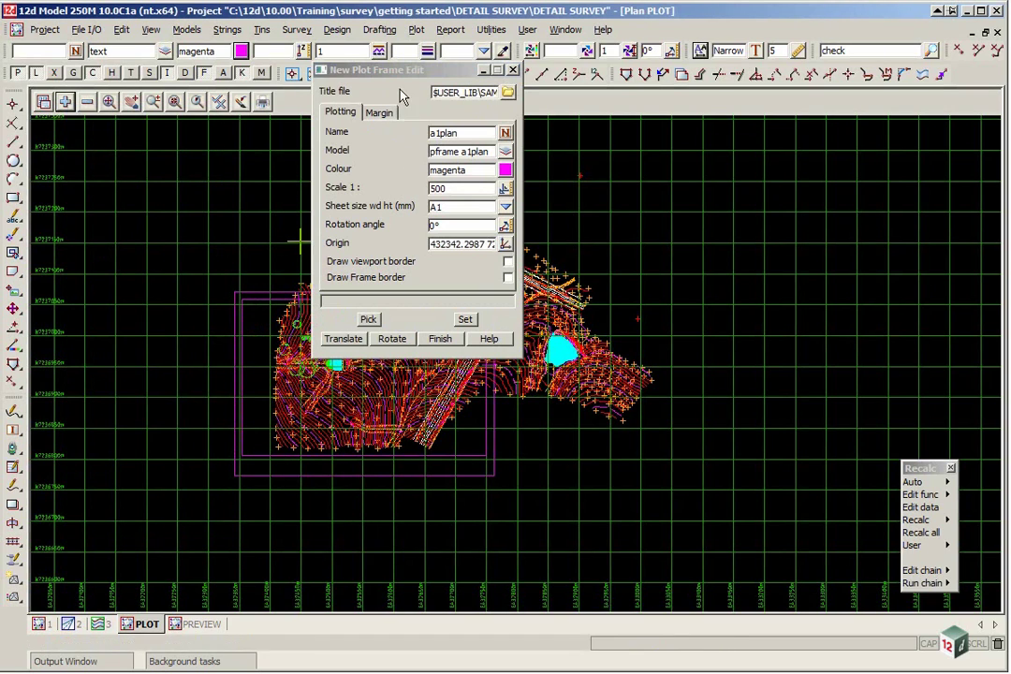
Move the a1plan frame over the surveyed site and store the edited frame.
drag(402, 71, 792, 51)
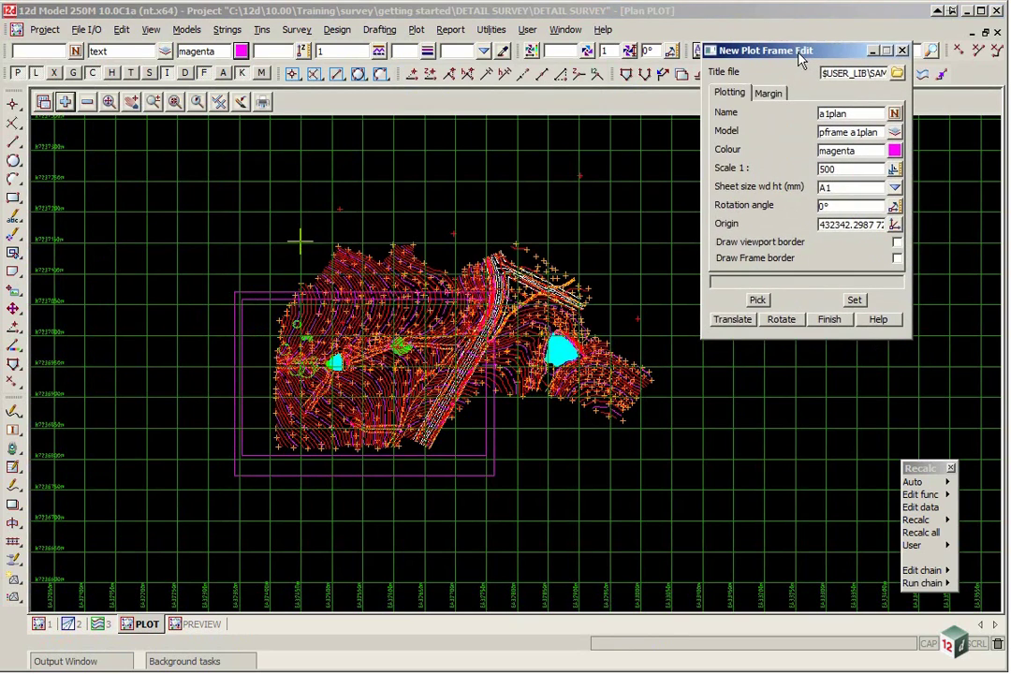
click(744, 320)
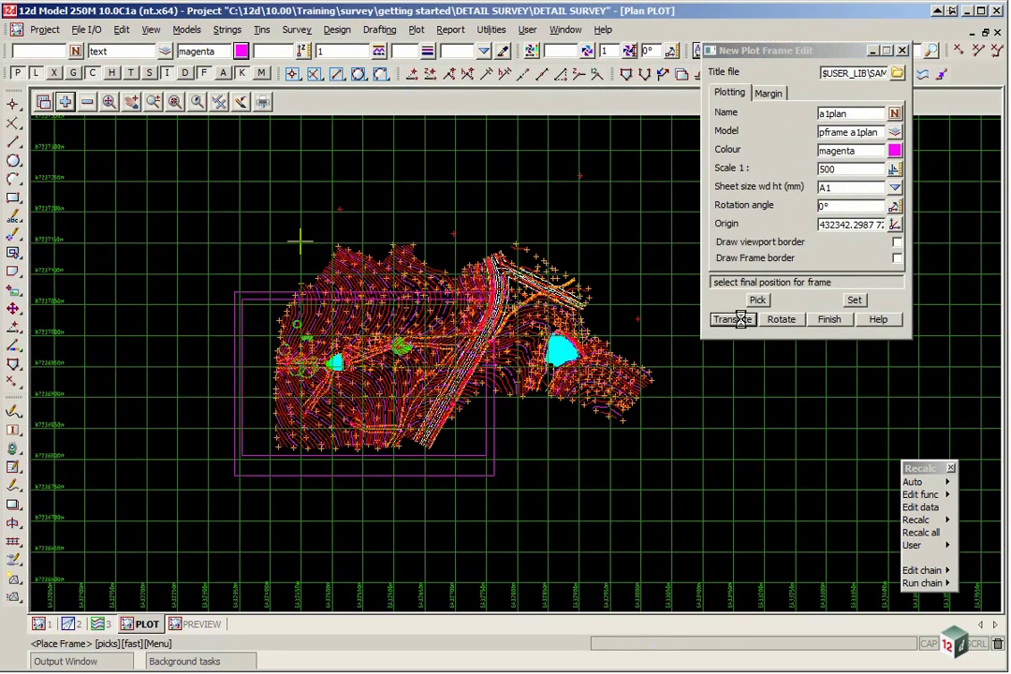
click(359, 436)
middle_click(357, 431)
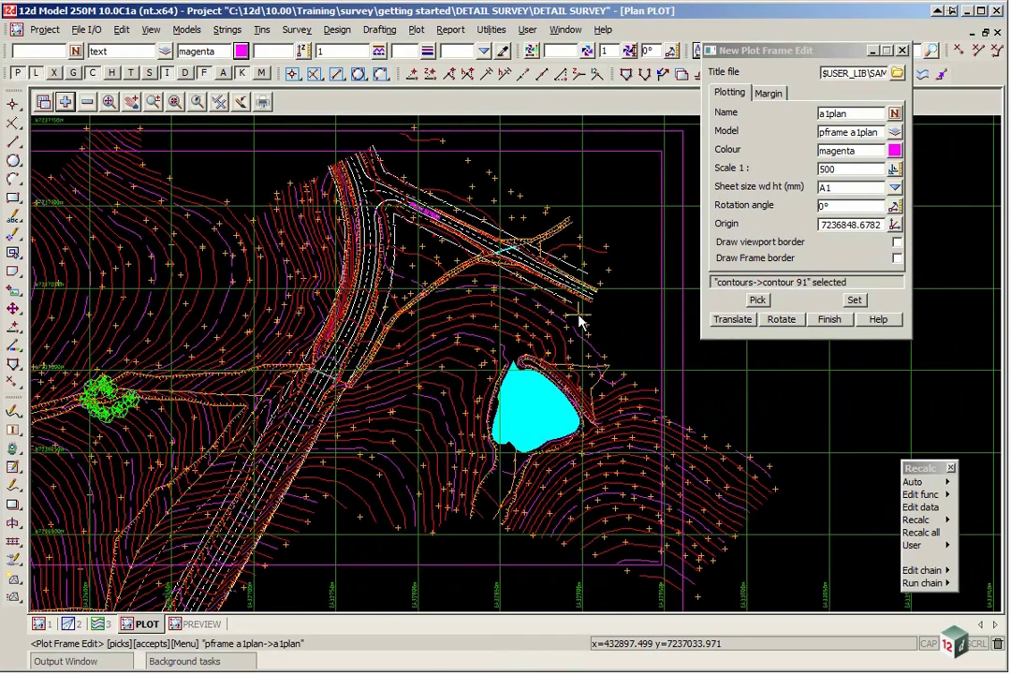
click(854, 302)
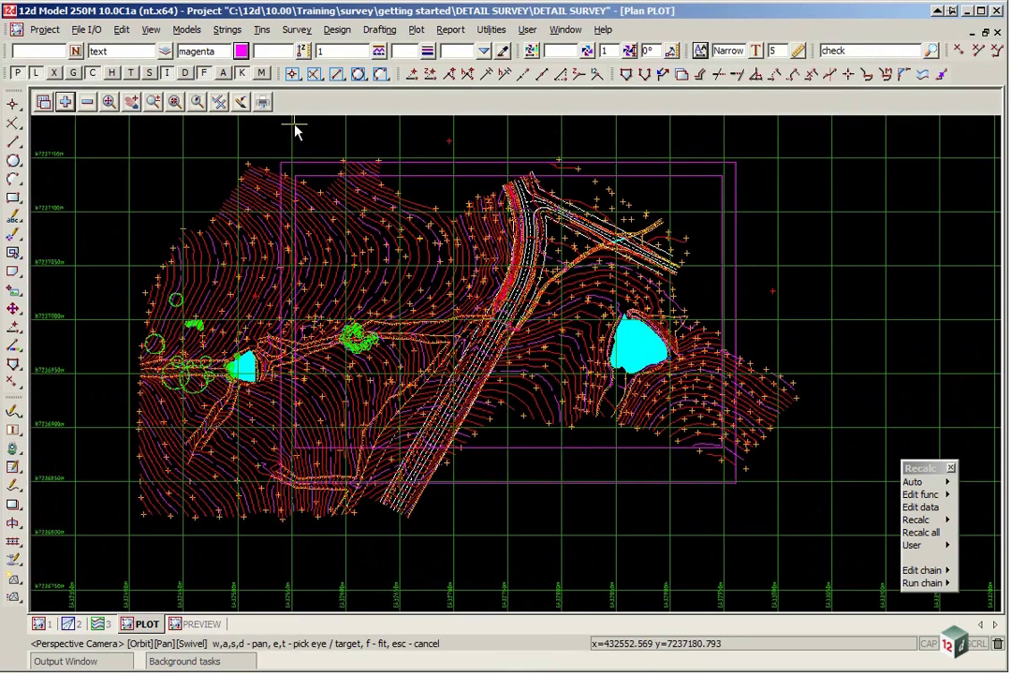
Open the Plot Frame PPF Editor with SURVEY PLOT.plotframeppf from the getting started folder.
click(264, 102)
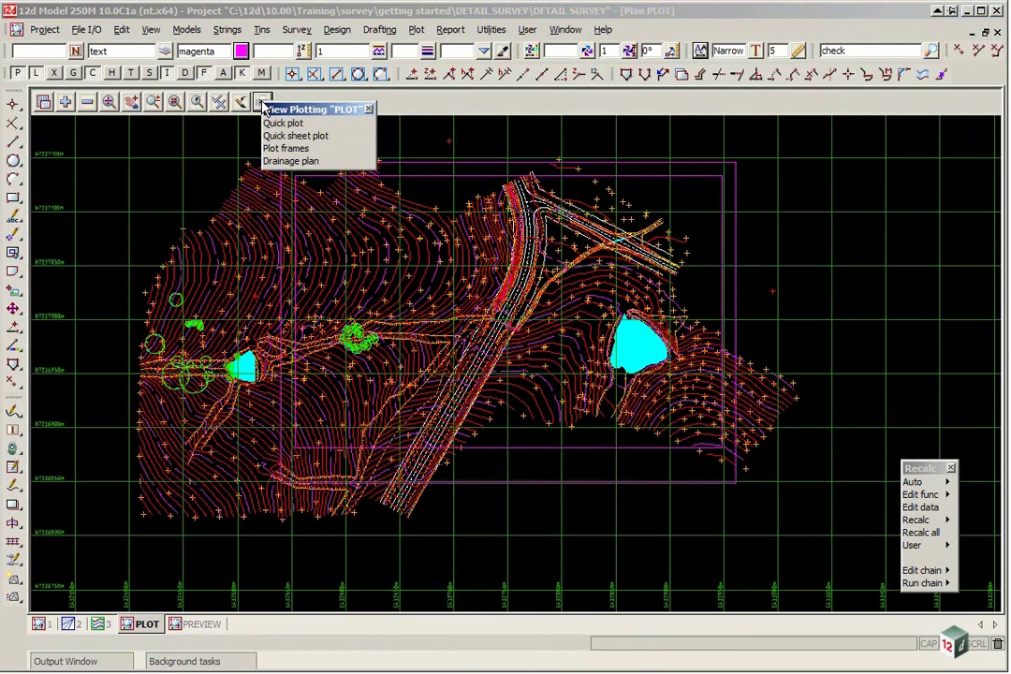
click(291, 150)
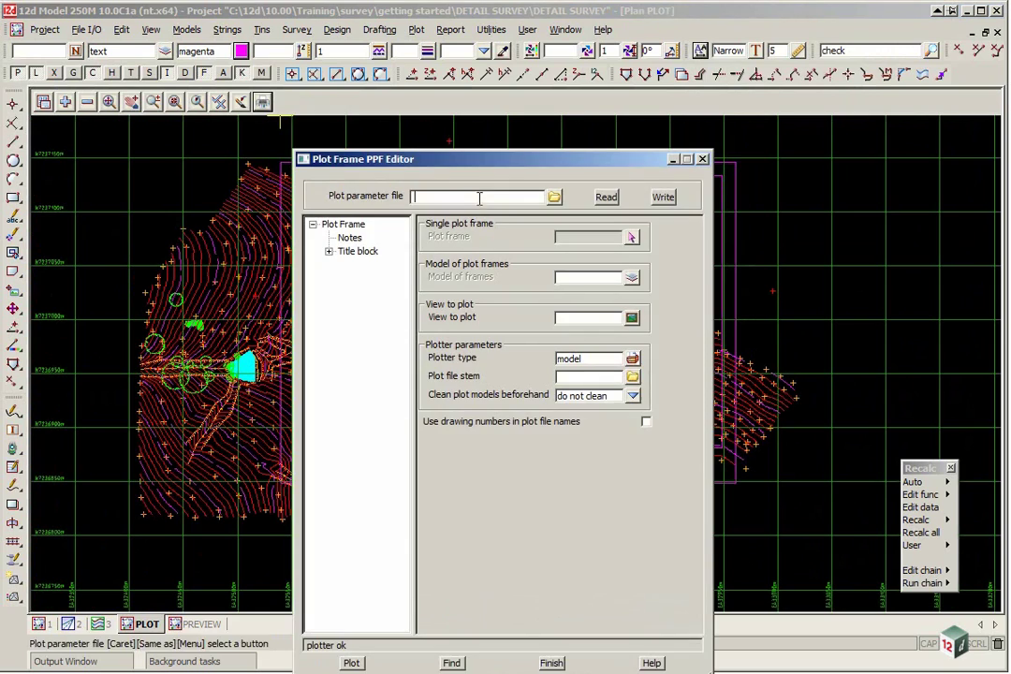
drag(447, 161, 292, 25)
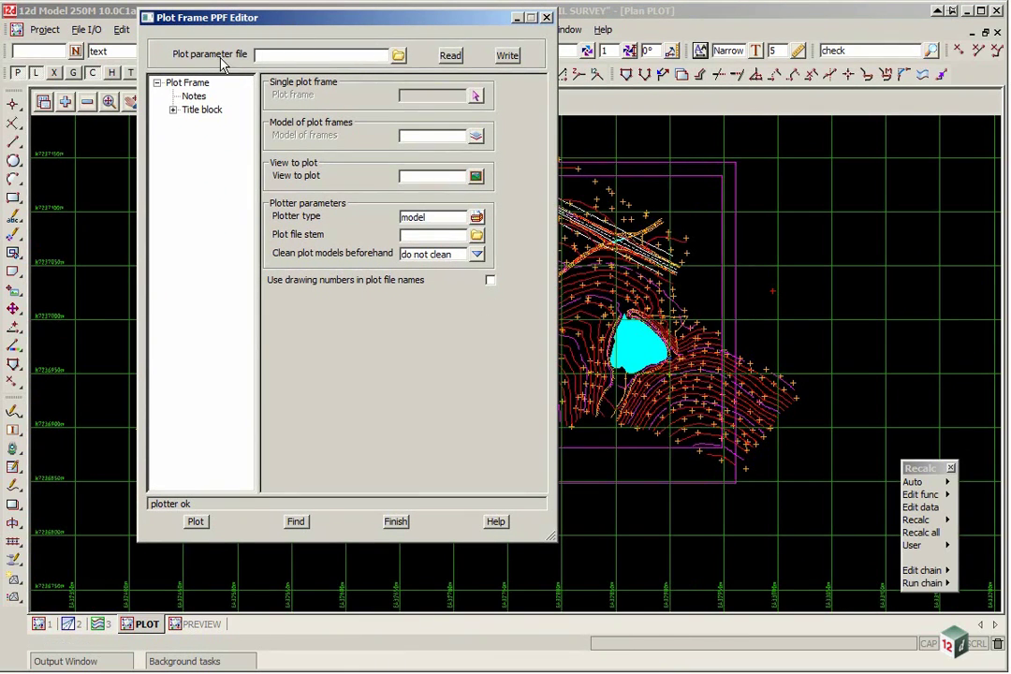
click(398, 57)
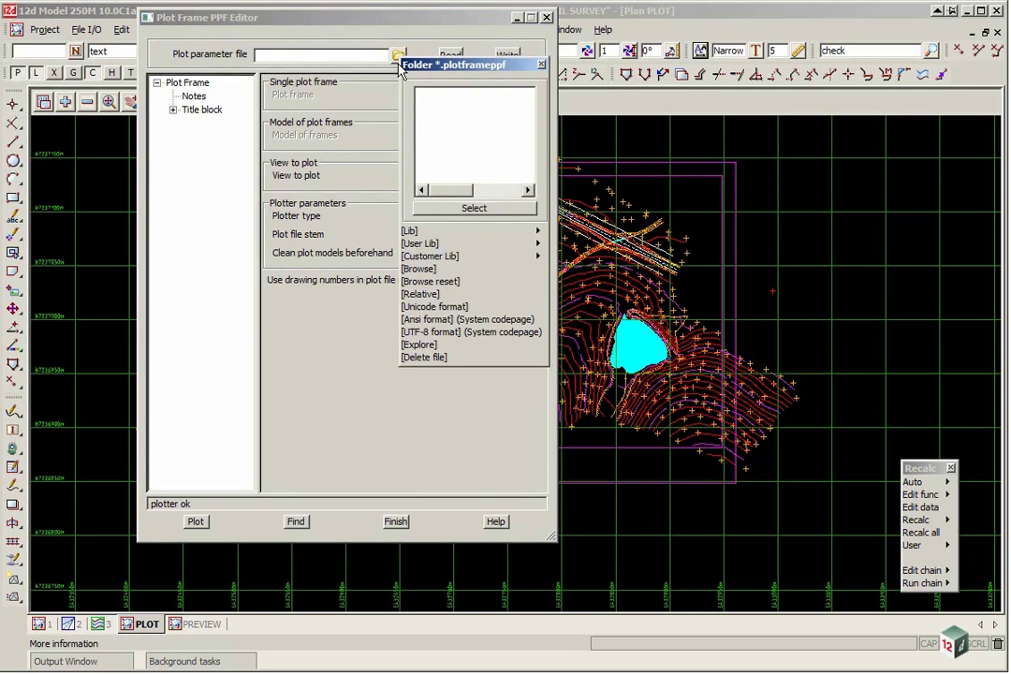
click(419, 269)
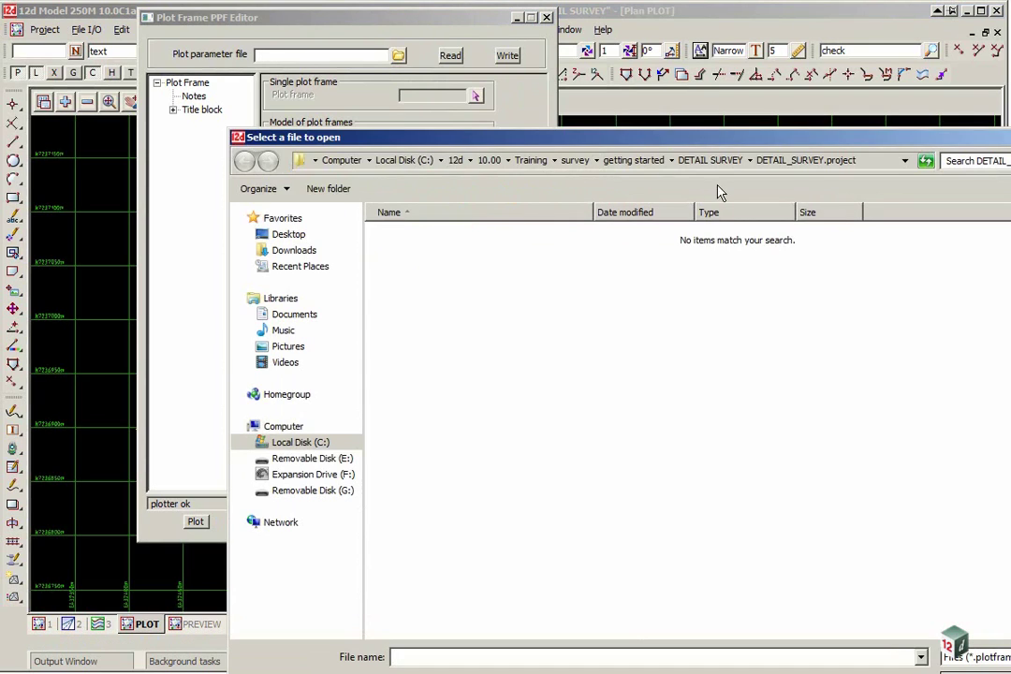
click(713, 160)
click(634, 160)
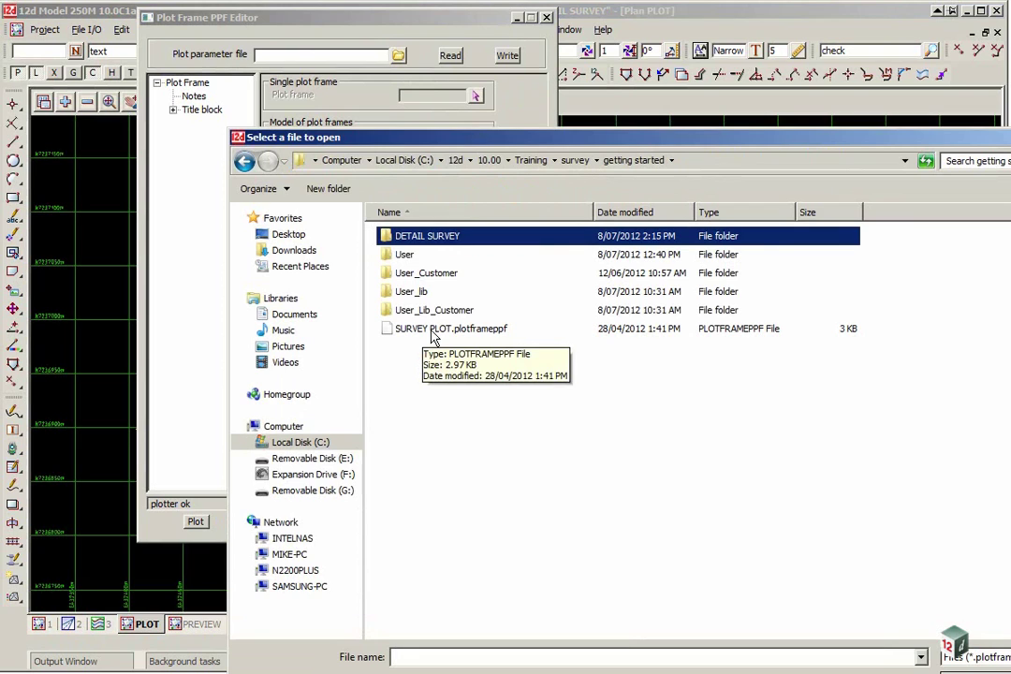
double_click(450, 329)
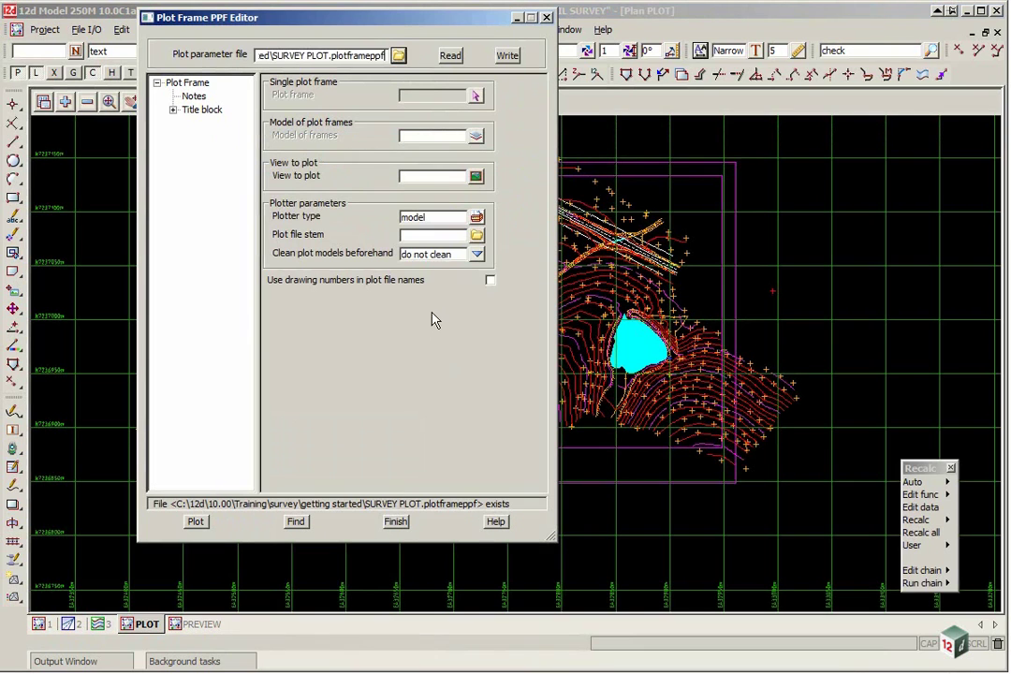
Read the SURVEY PLOT parameters and pick a1plan as the plot frame.
click(451, 57)
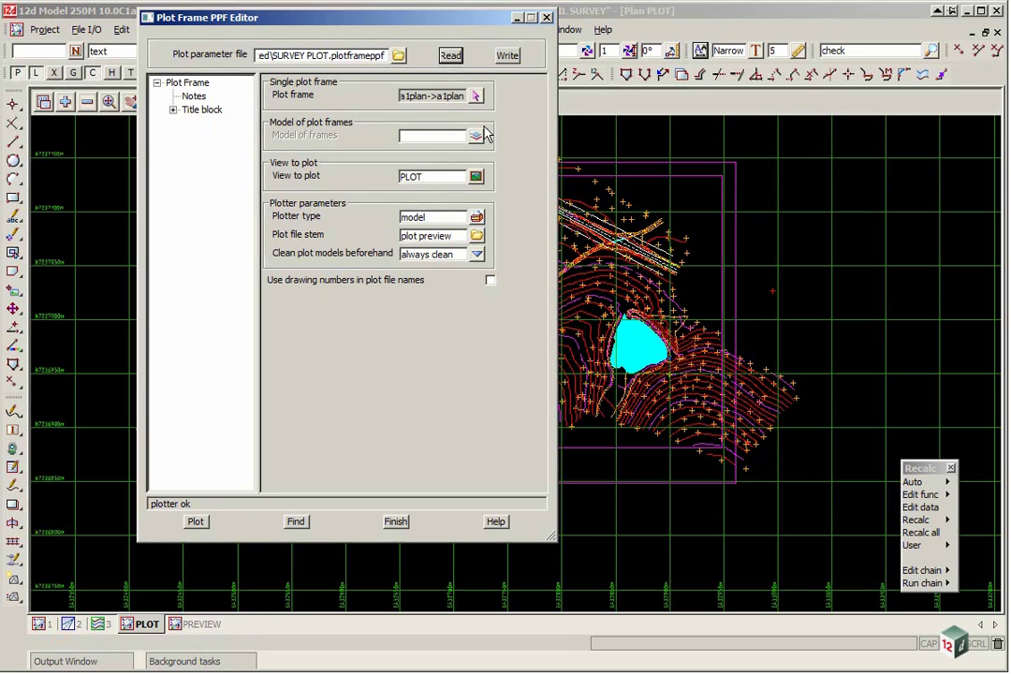
click(187, 83)
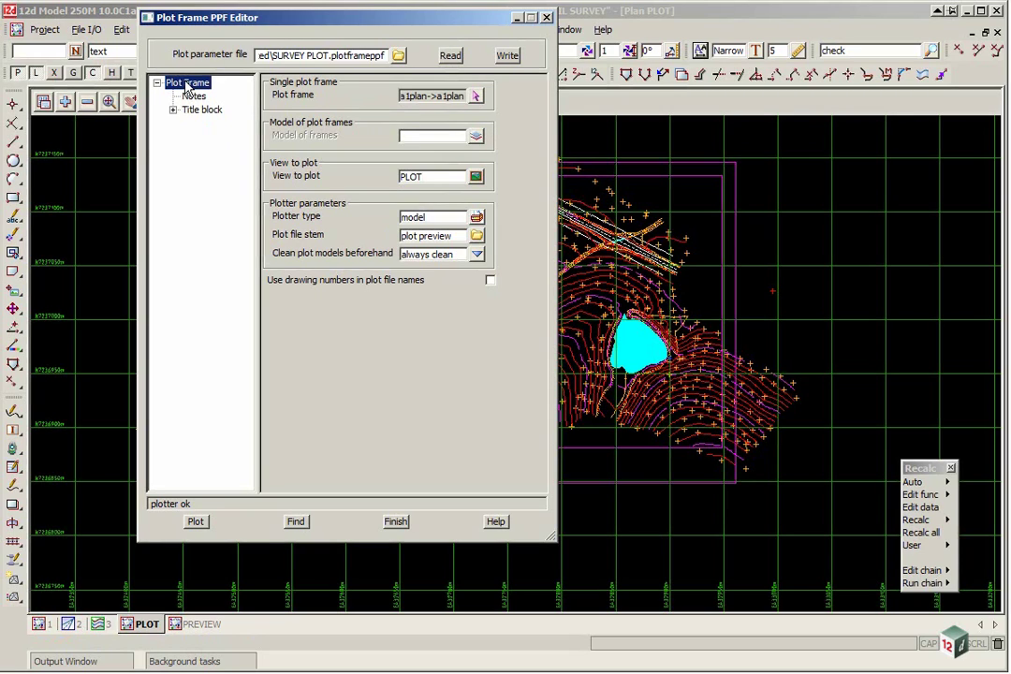
click(475, 95)
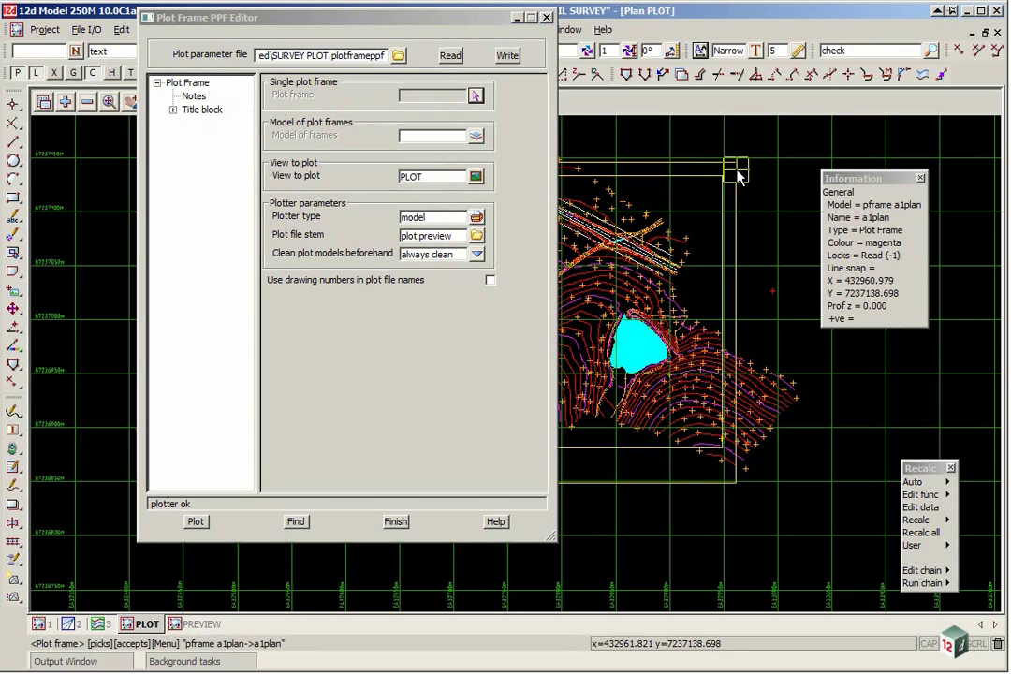
click(733, 169)
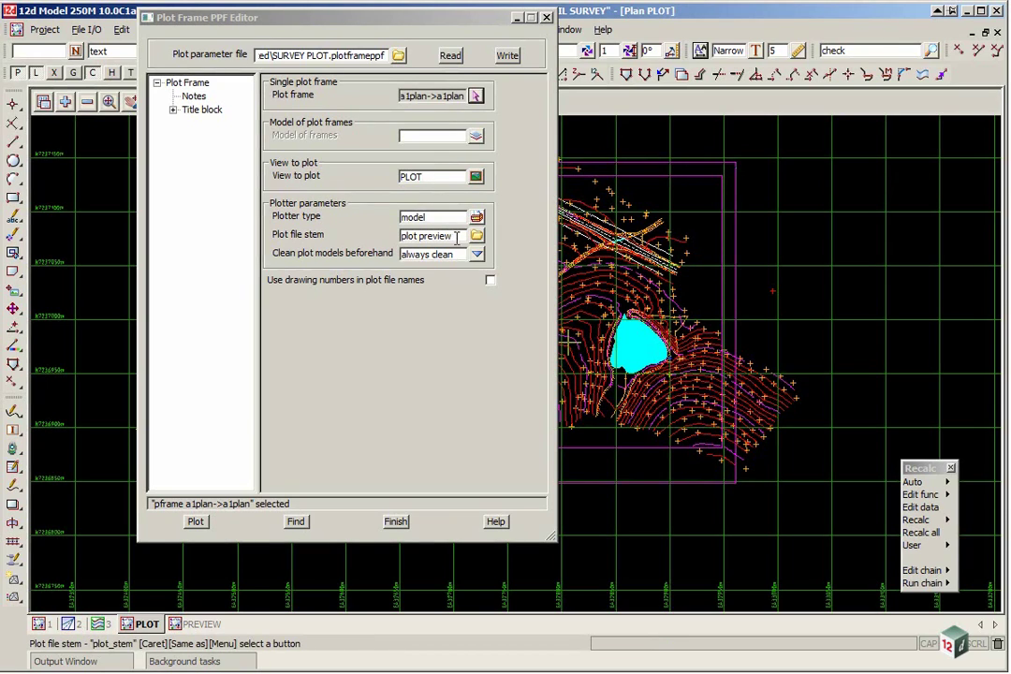
Inspect the title block user title info and the DS NTH north arrow symbol settings.
click(199, 110)
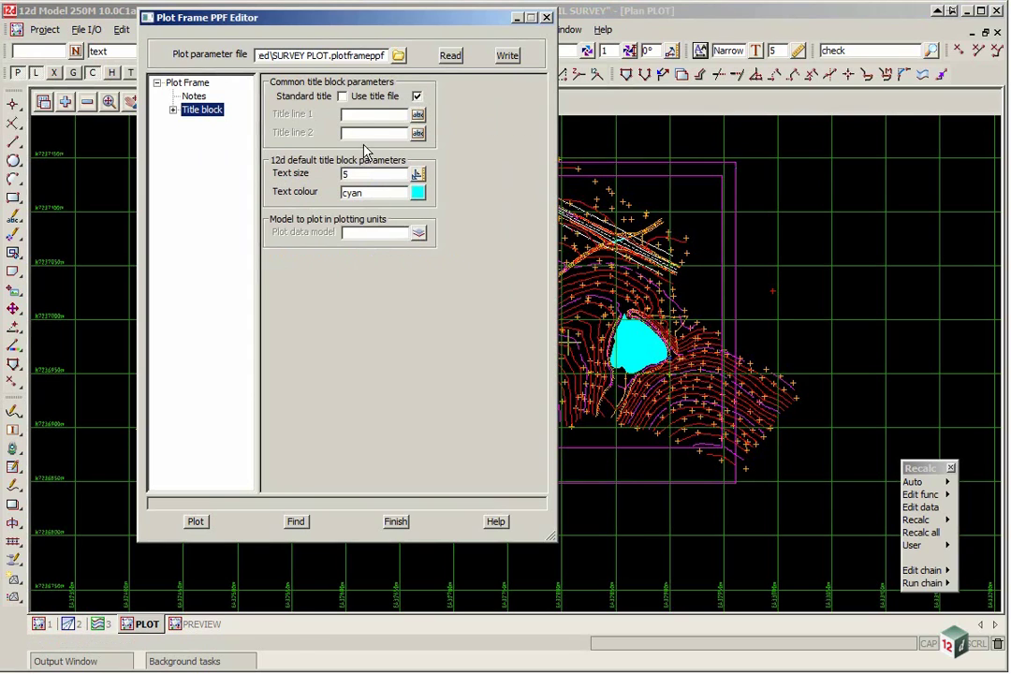
click(173, 110)
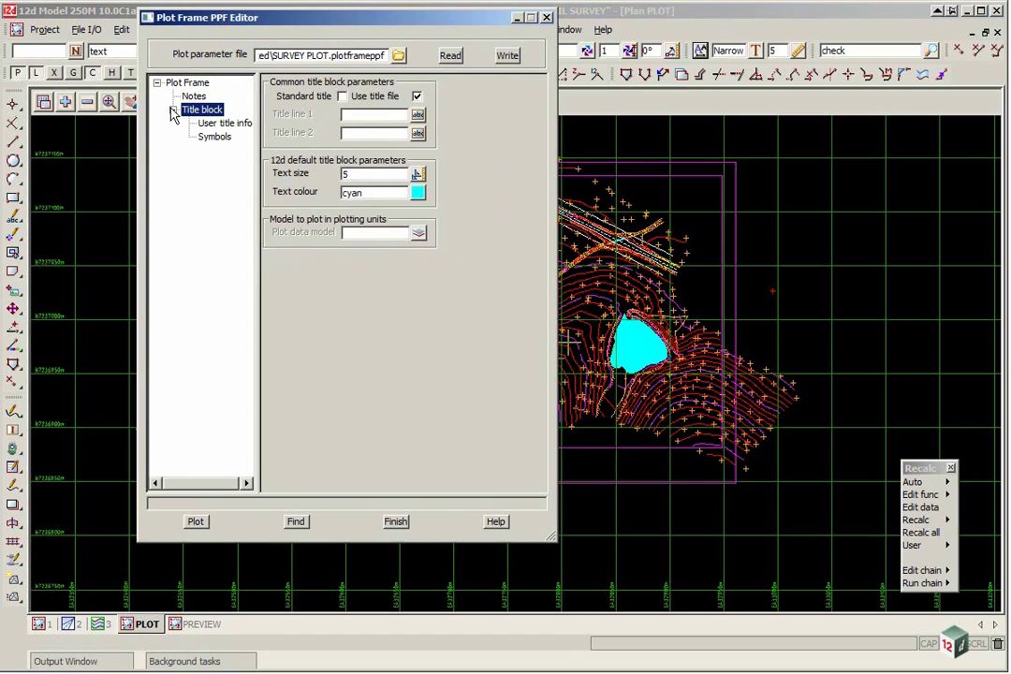
click(224, 124)
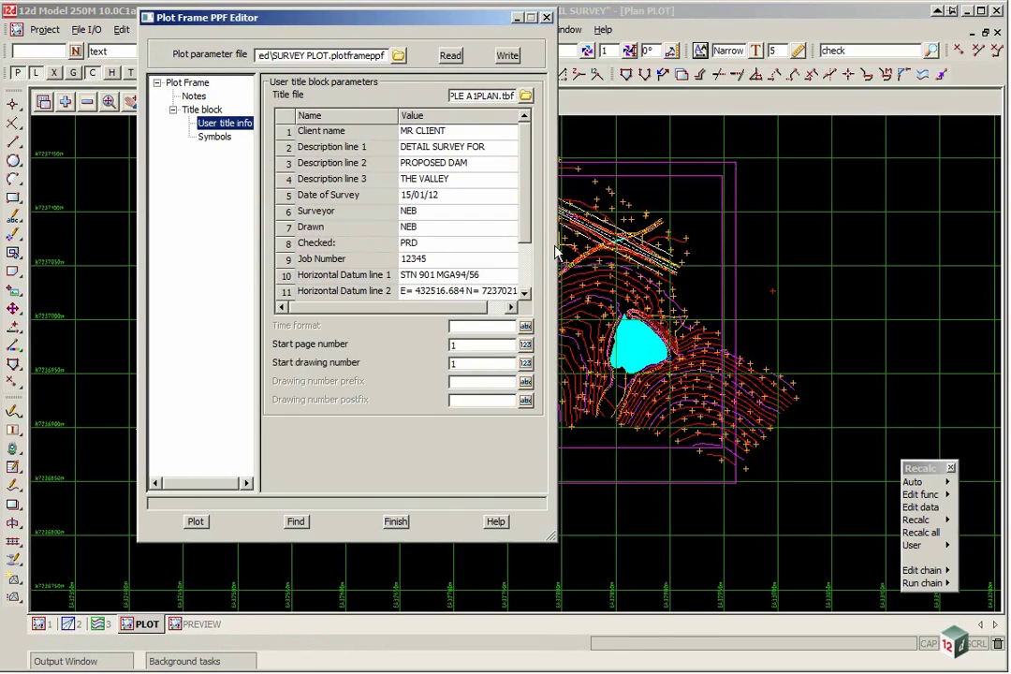
drag(556, 244, 760, 245)
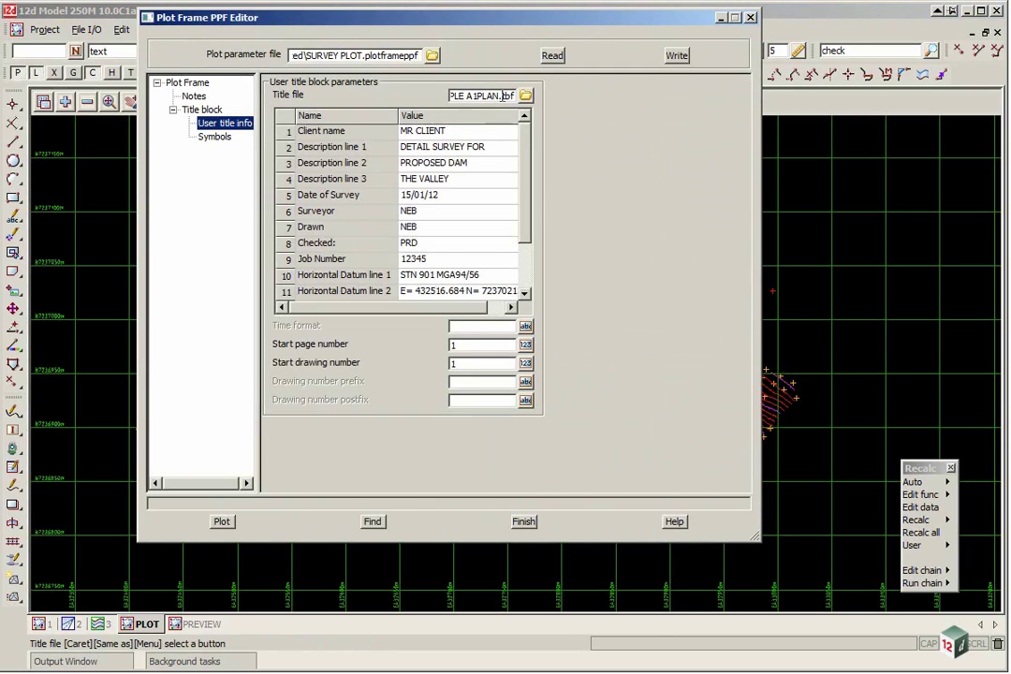
drag(505, 96, 436, 96)
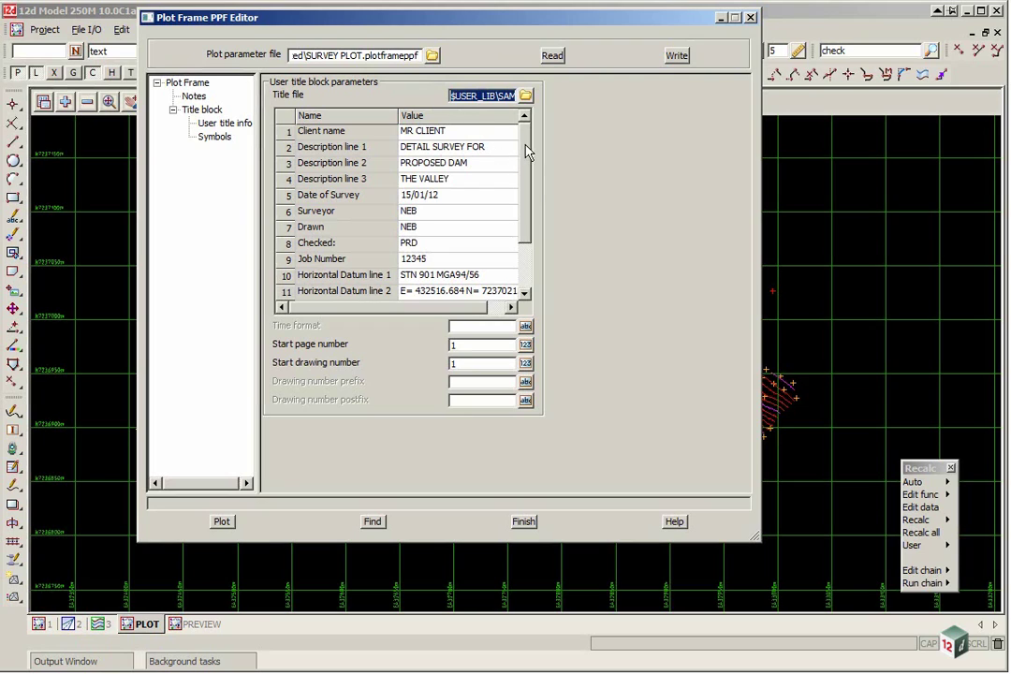
scroll(527, 151, down, 2)
scroll(541, 155, up, 2)
click(214, 136)
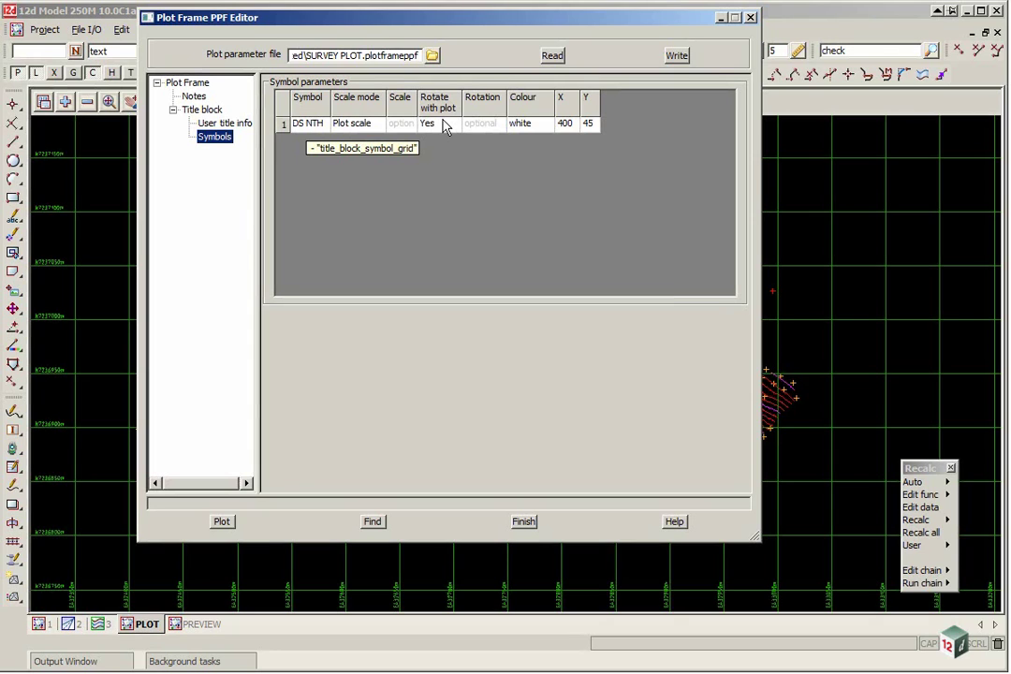
Run the plot and switch to the PREVIEW view.
click(222, 524)
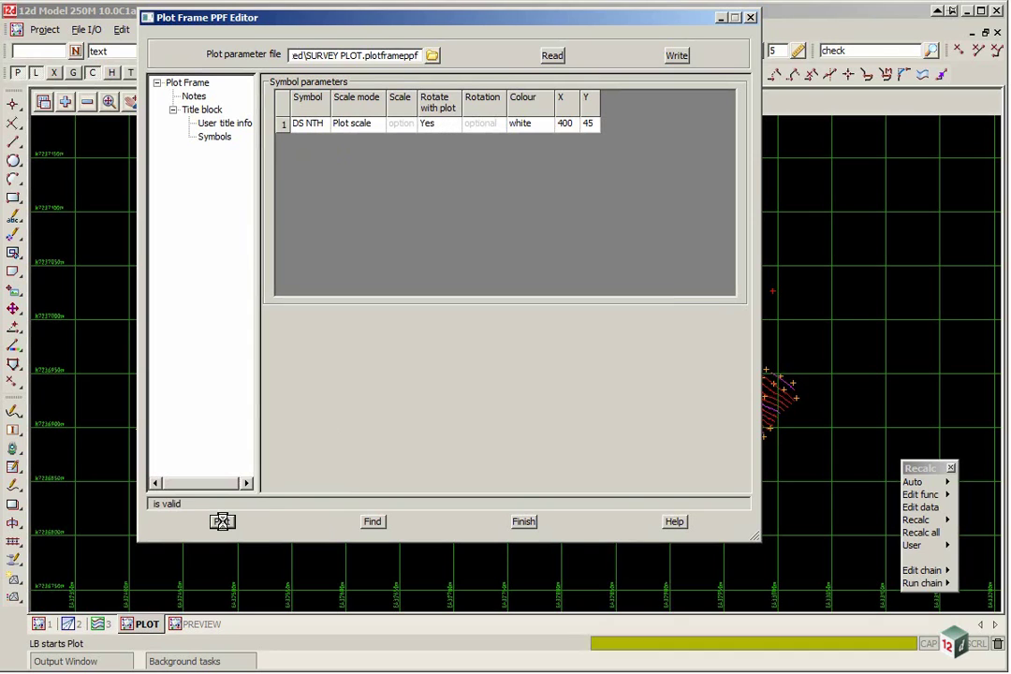
drag(386, 20, 624, 47)
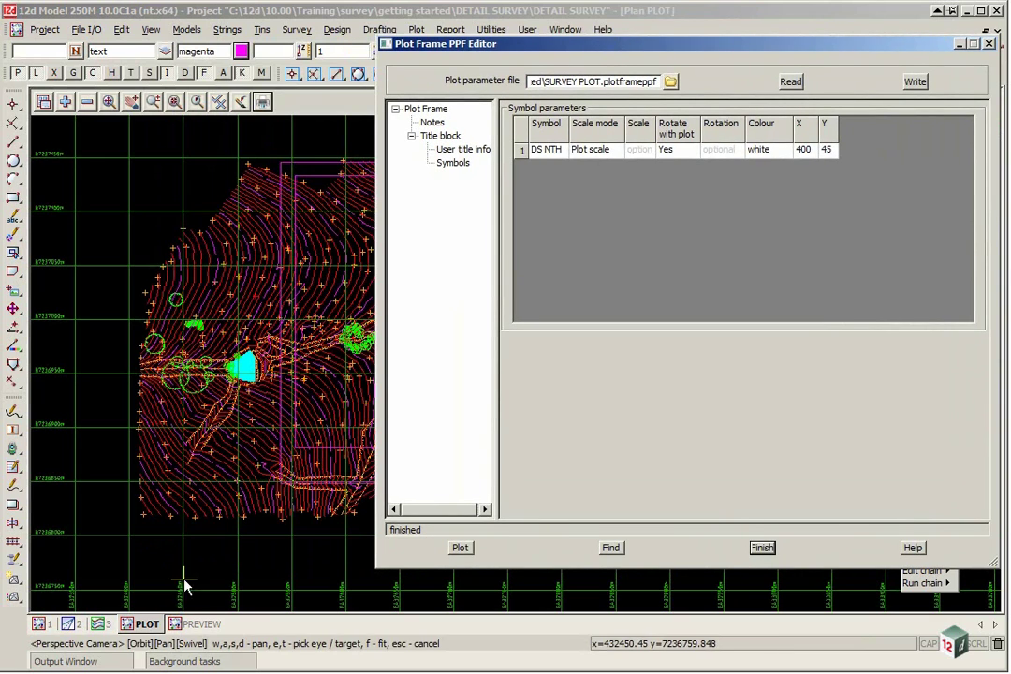
click(202, 623)
scroll(79, 237, down, 2)
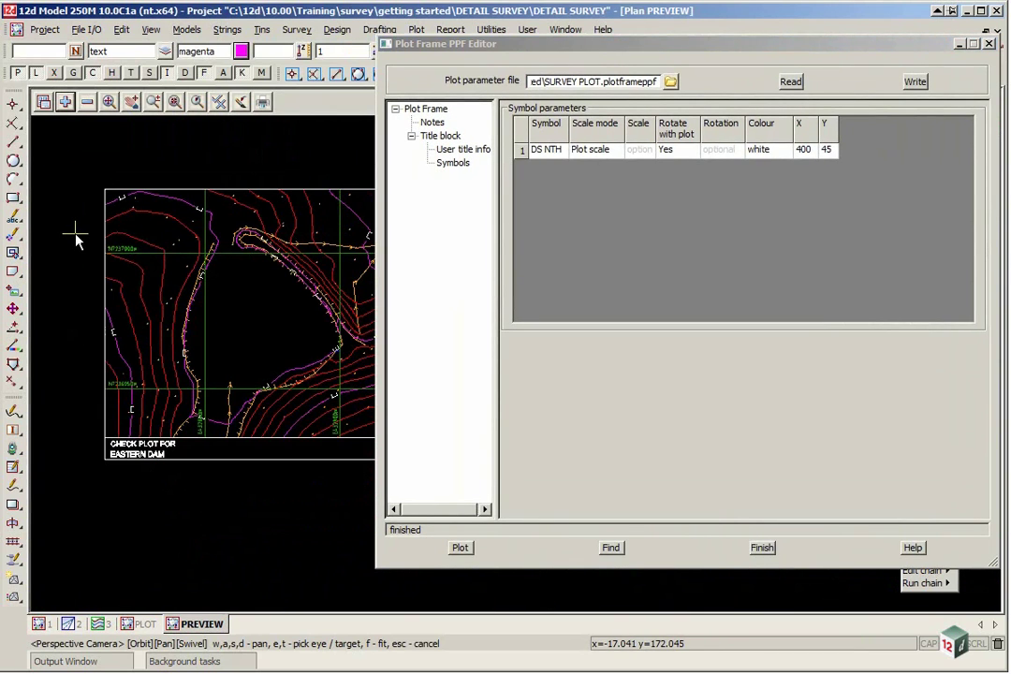
Replace preview quick plot hp with plot preview1 and zoom around the plotted A1 sheet.
click(87, 101)
double_click(125, 147)
click(64, 101)
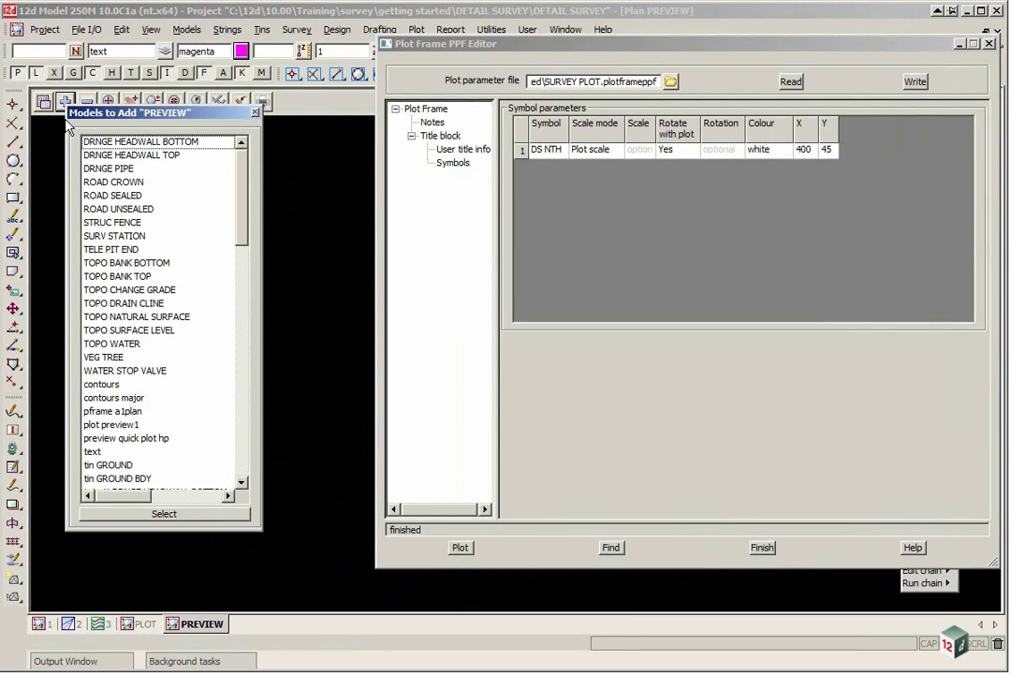
click(118, 426)
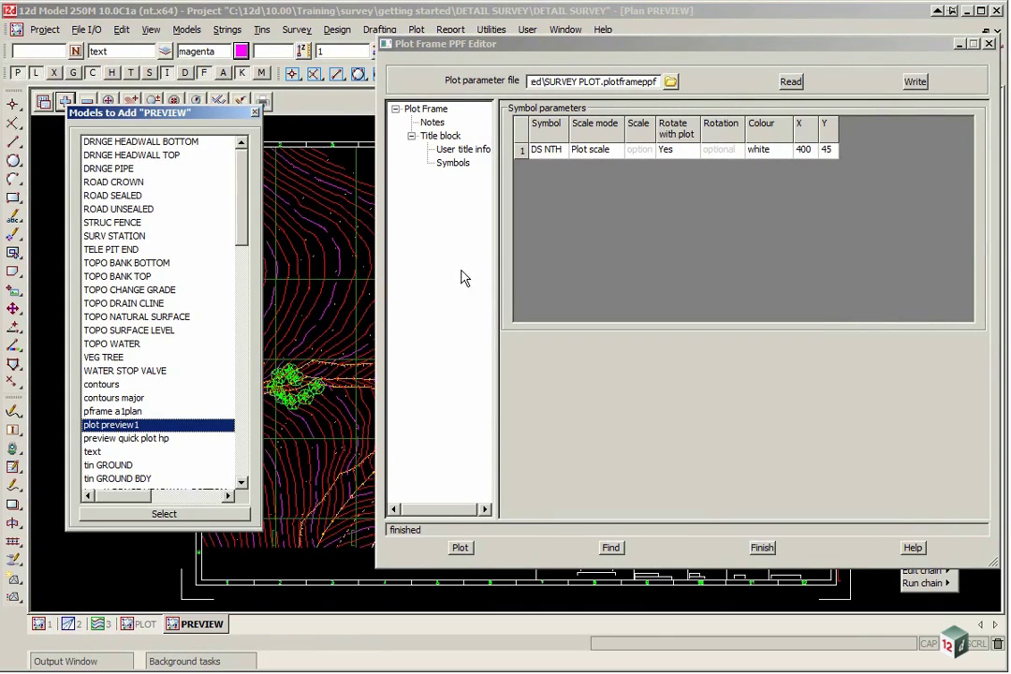
drag(612, 47, 586, 598)
scroll(670, 590, up, 5)
scroll(589, 505, down, 4)
scroll(510, 422, up, 4)
scroll(554, 508, down, 4)
scroll(542, 473, up, 5)
scroll(524, 442, down, 4)
scroll(477, 458, up, 3)
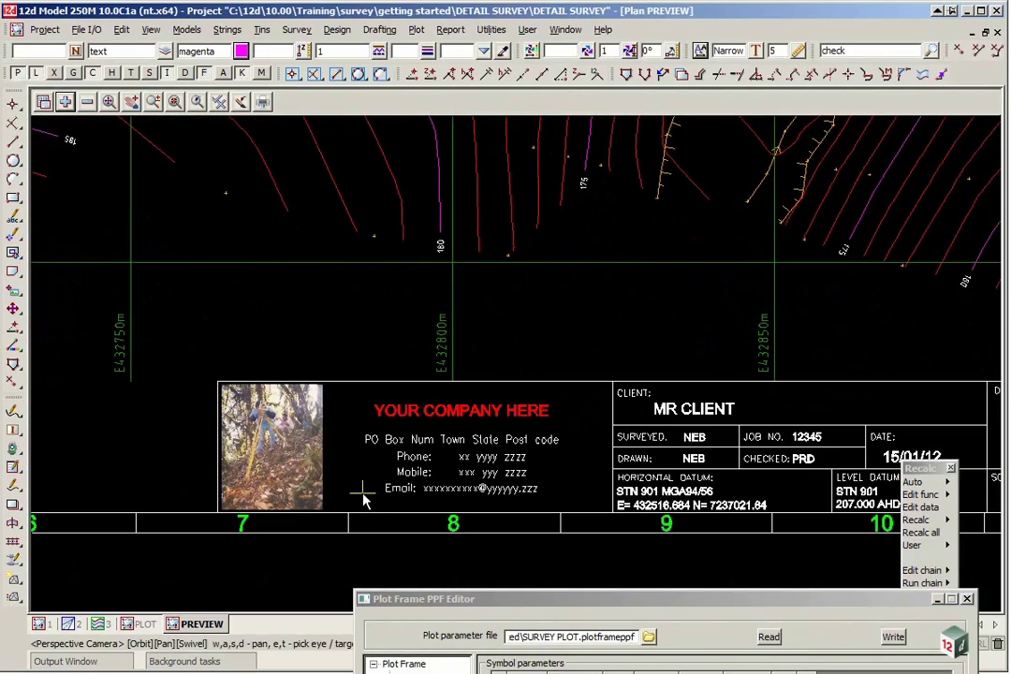
scroll(220, 482, up, 1)
scroll(271, 402, up, 2)
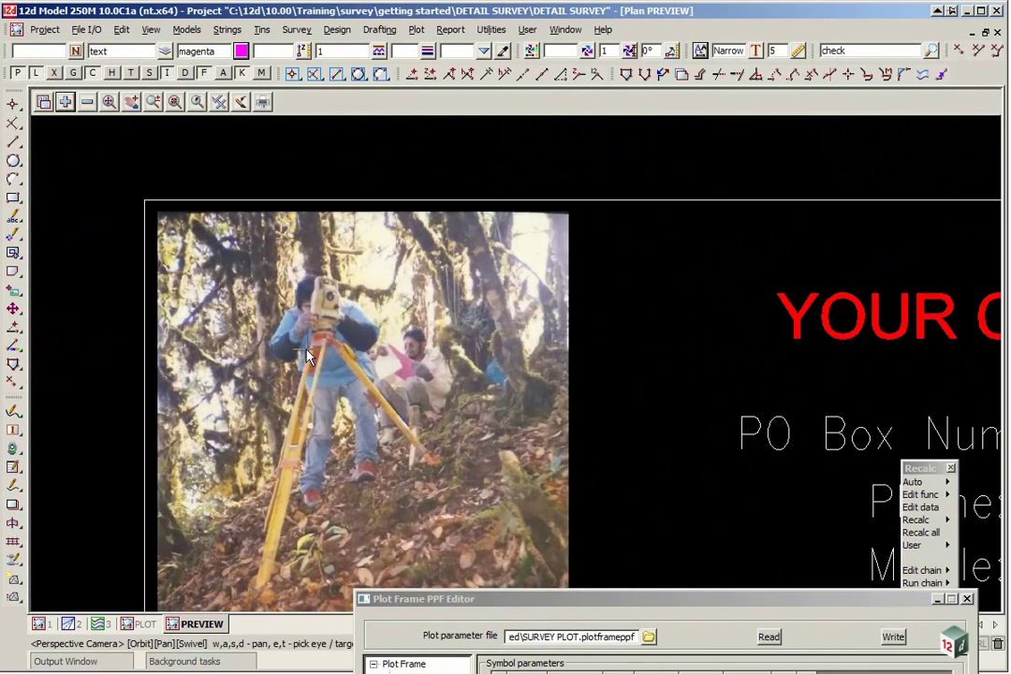
scroll(266, 251, down, 1)
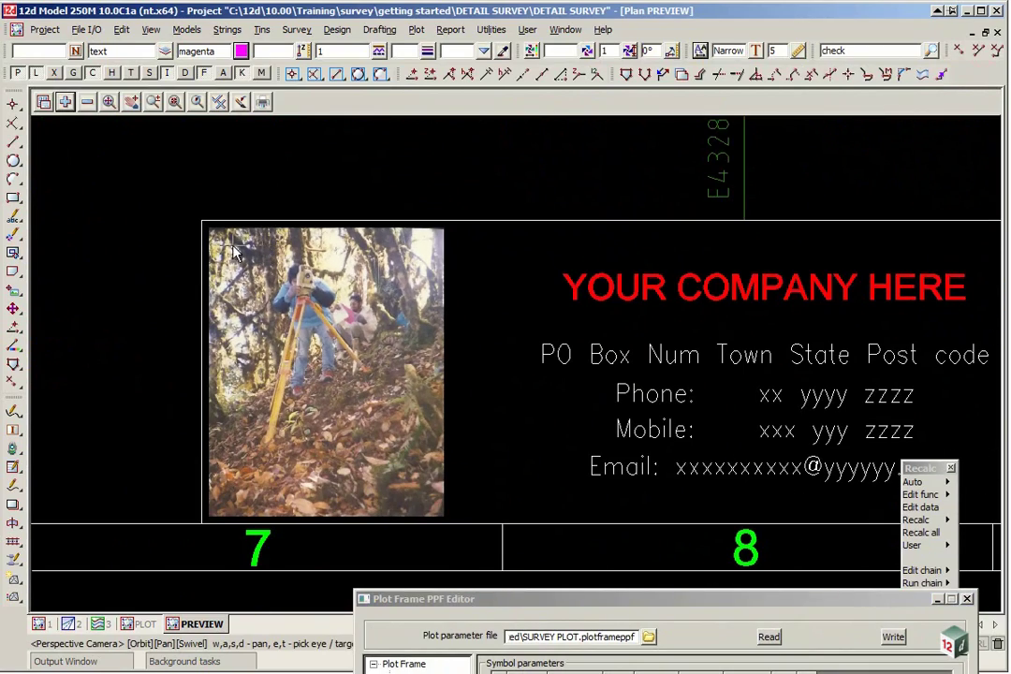
scroll(188, 234, down, 1)
scroll(927, 335, down, 1)
scroll(422, 302, up, 1)
scroll(510, 357, up, 1)
scroll(363, 253, down, 1)
scroll(439, 403, up, 1)
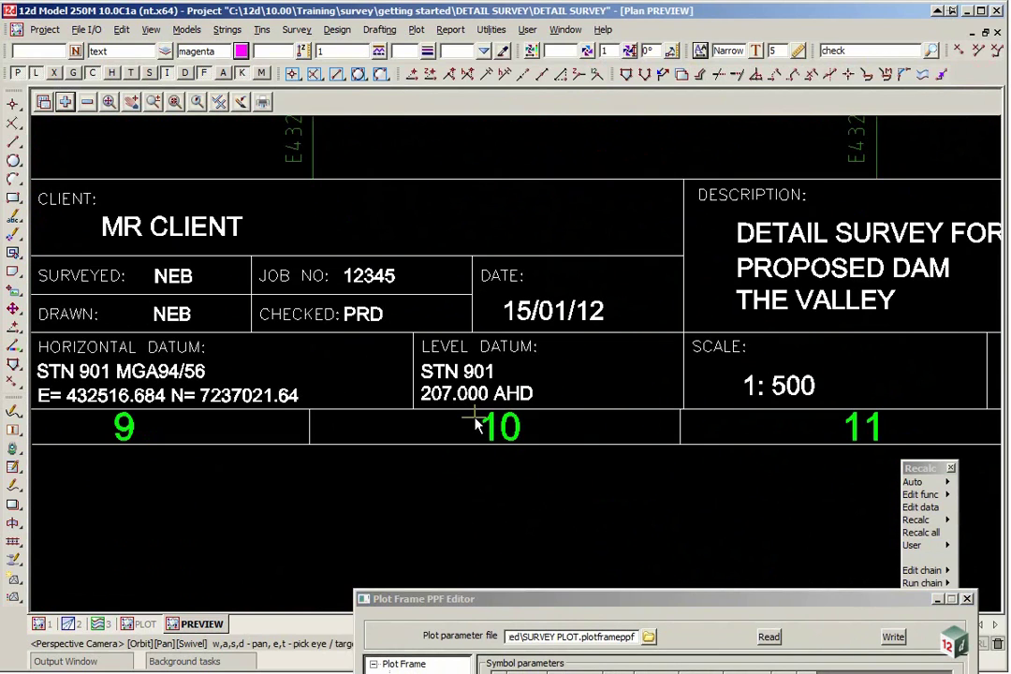
scroll(141, 412, down, 1)
scroll(131, 351, down, 1)
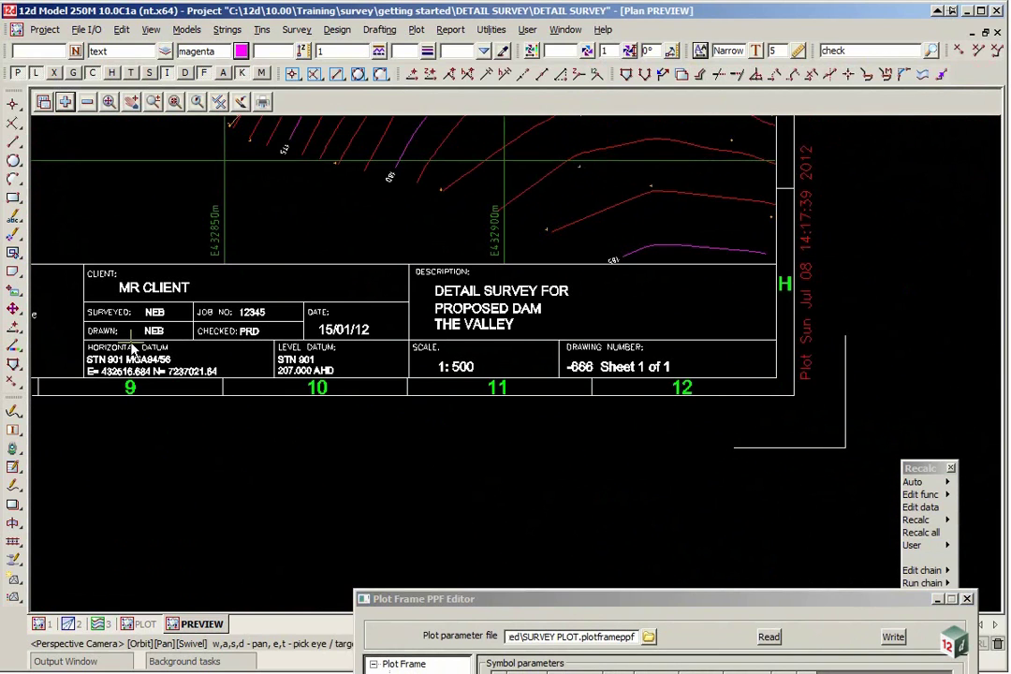
scroll(852, 426, down, 1)
scroll(857, 429, down, 1)
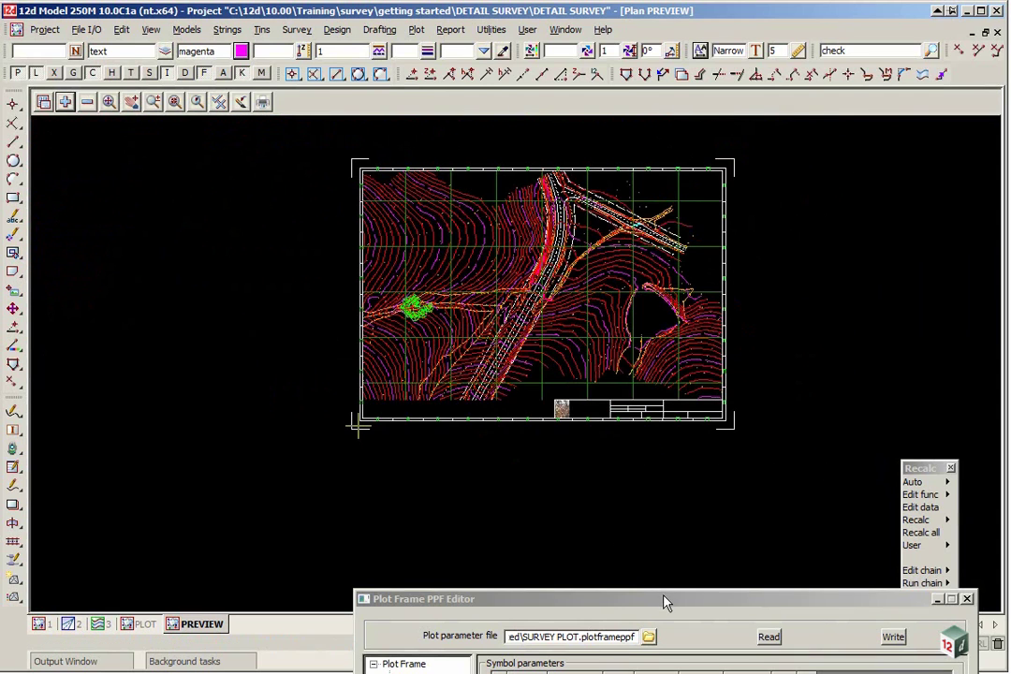
In the PLOT view, set the plot frame's plotter type to windows.
drag(665, 600, 650, 96)
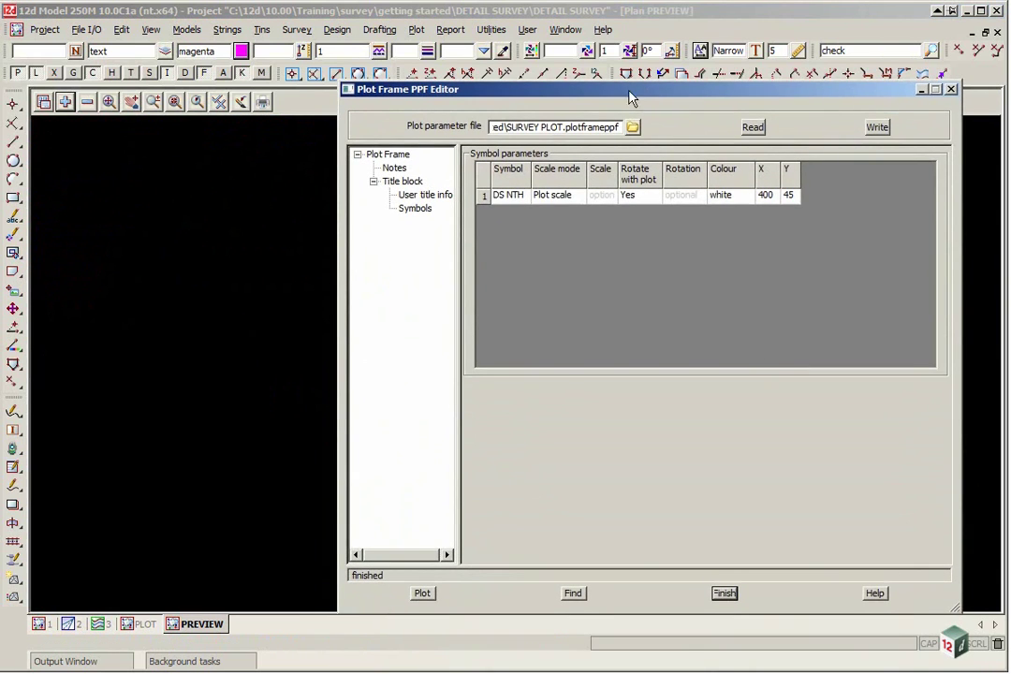
click(140, 623)
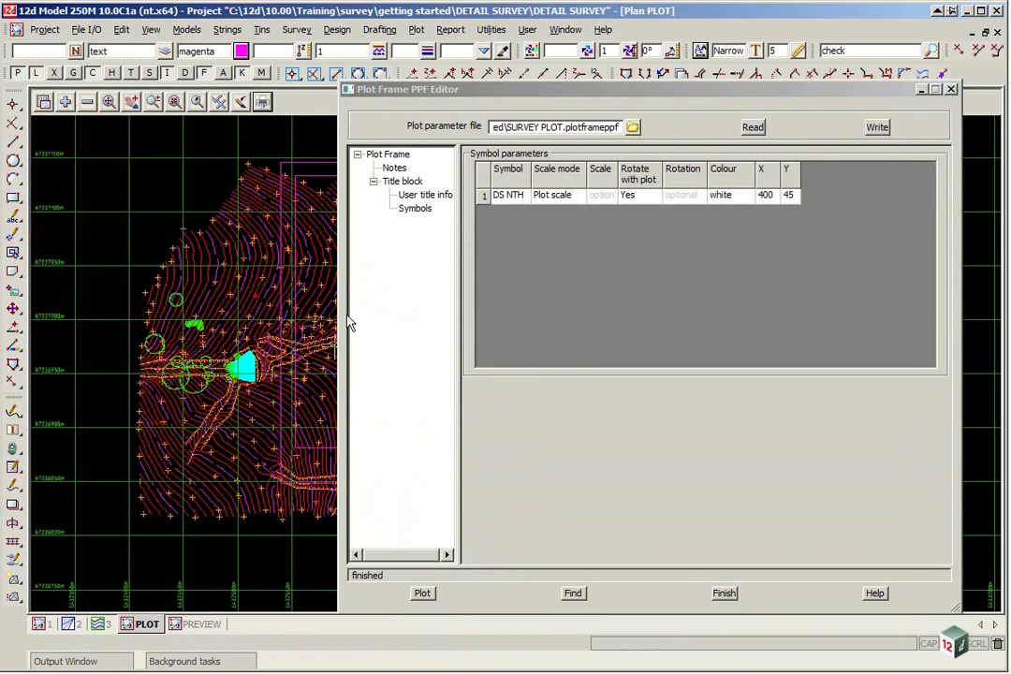
click(388, 155)
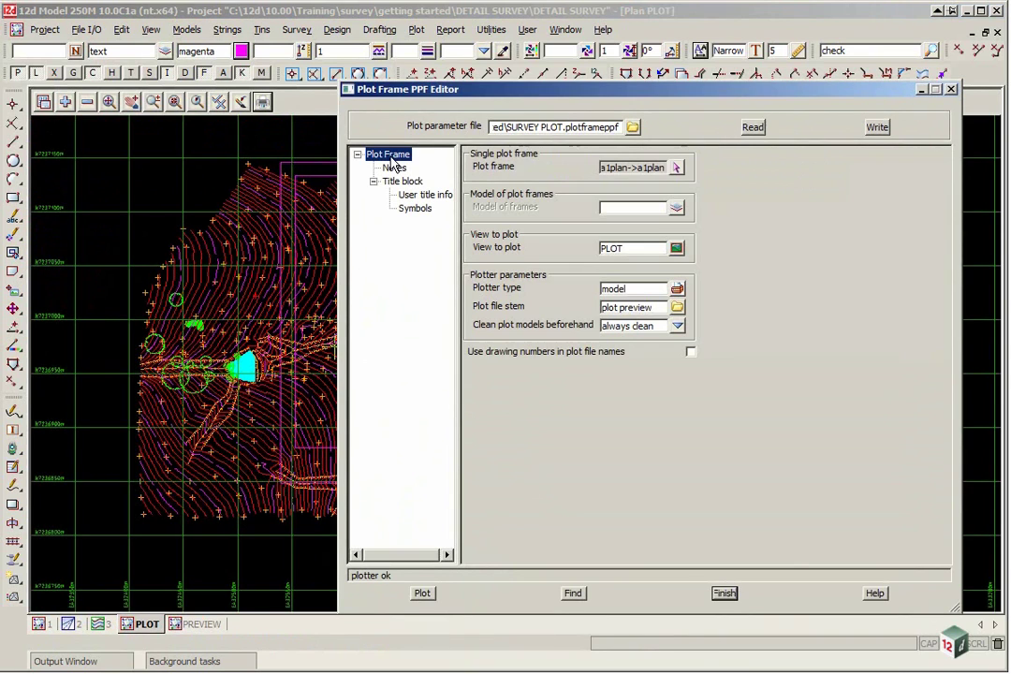
click(674, 290)
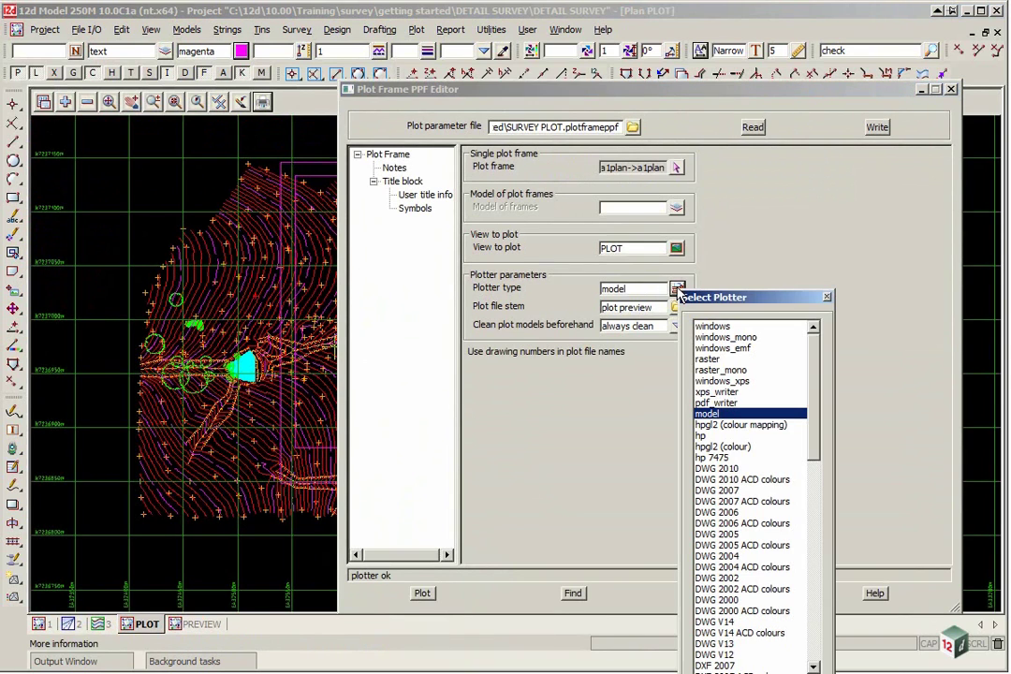
double_click(713, 326)
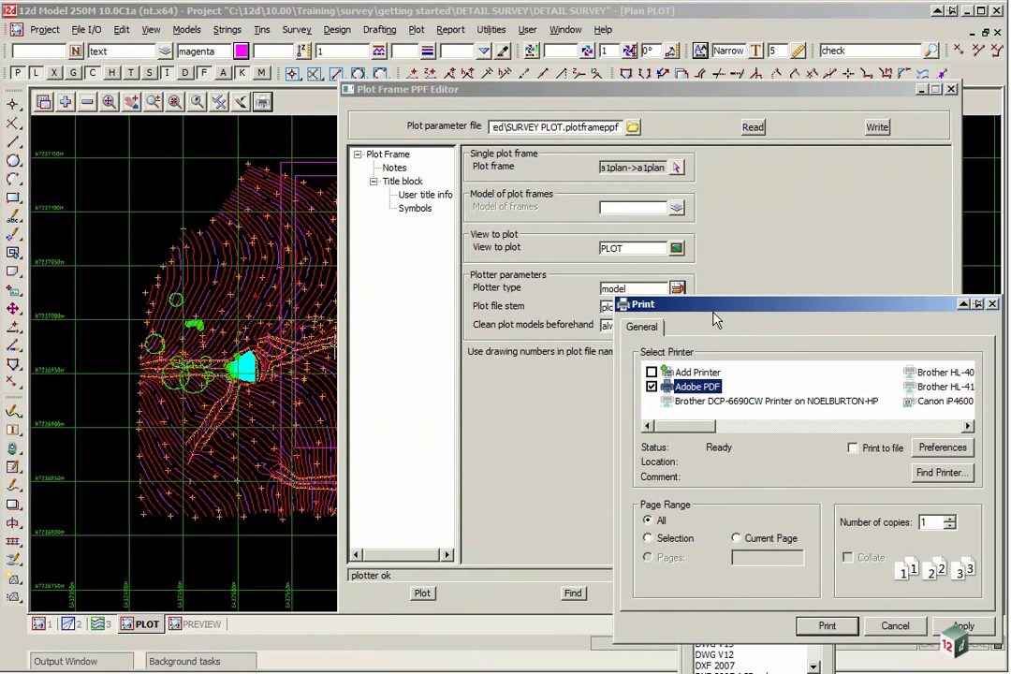
drag(713, 313, 447, 146)
Set the Adobe PDF printer to Landscape with A1 paper and confirm it.
click(677, 278)
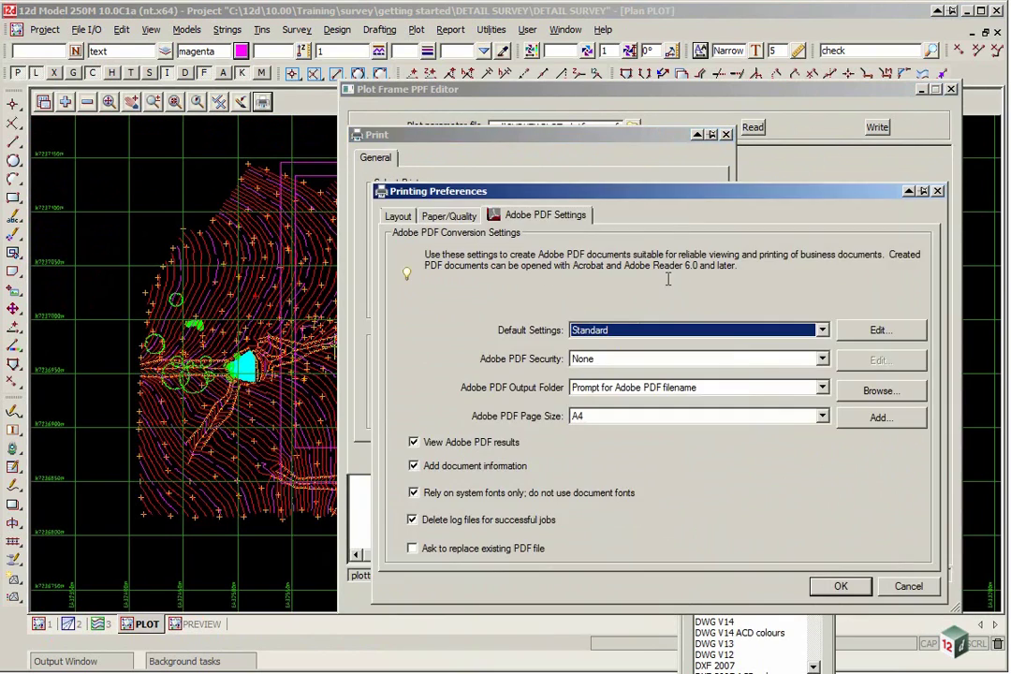
click(398, 215)
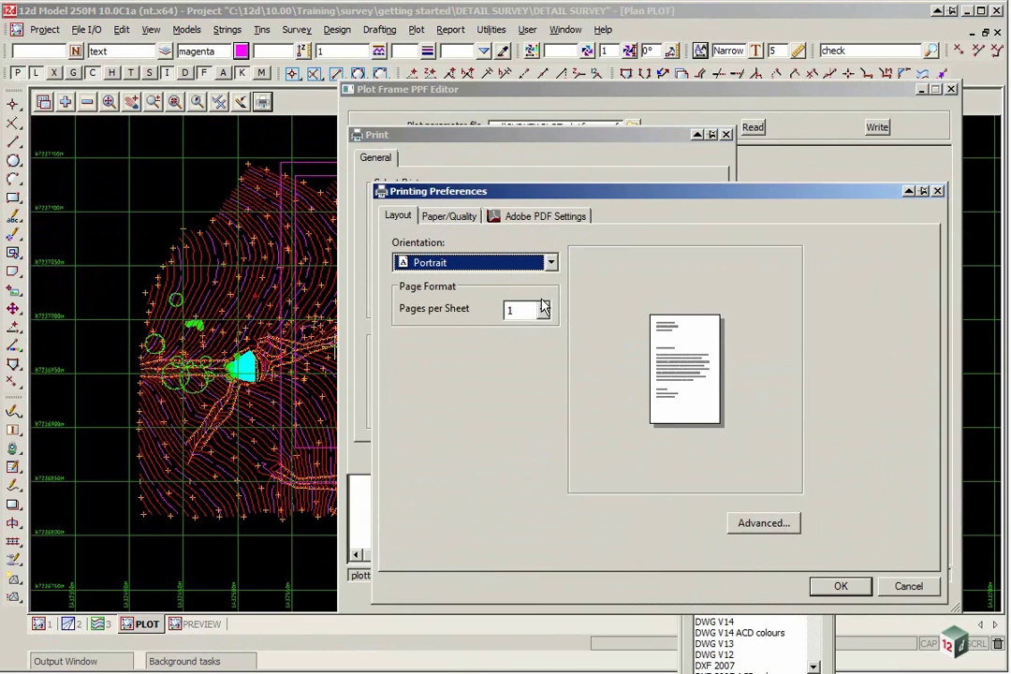
click(549, 263)
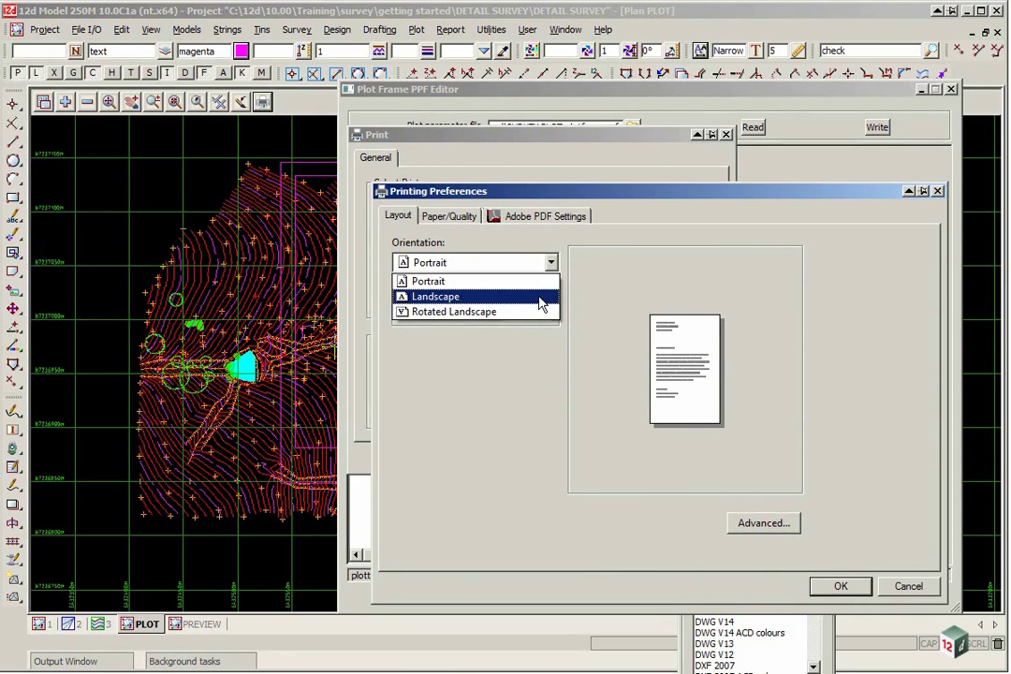
click(541, 292)
click(760, 523)
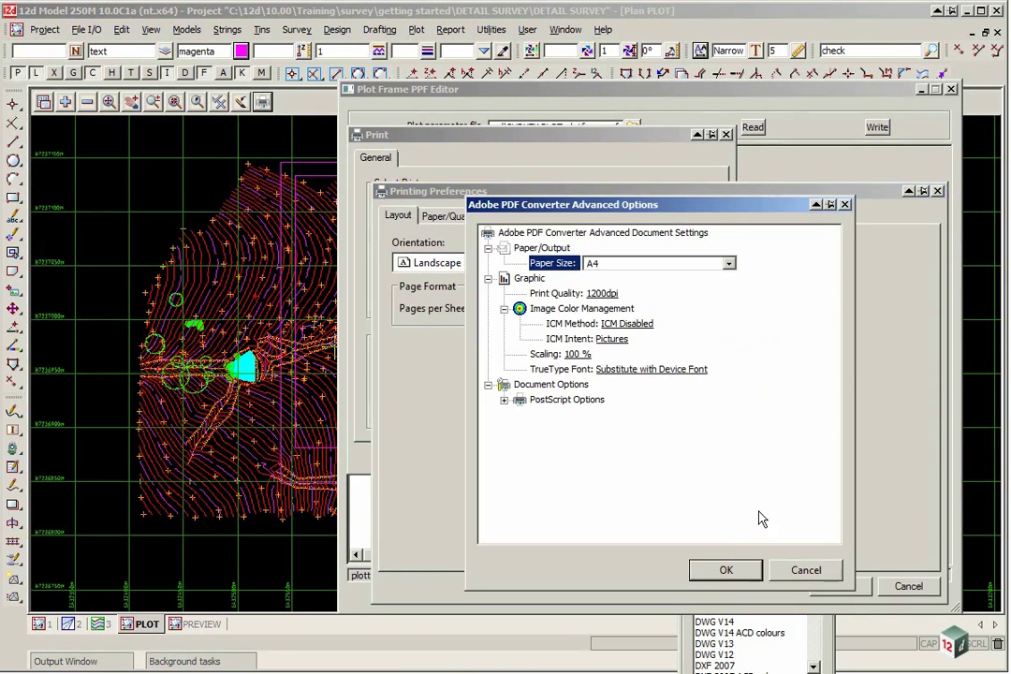
click(729, 266)
scroll(622, 280, up, 2)
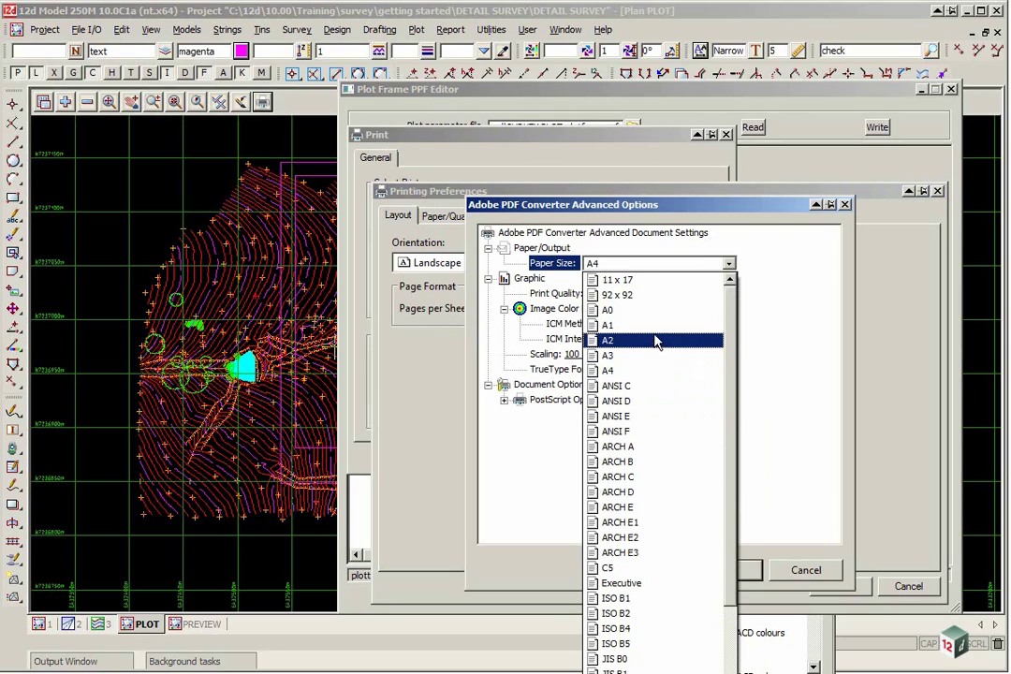
click(656, 334)
click(726, 569)
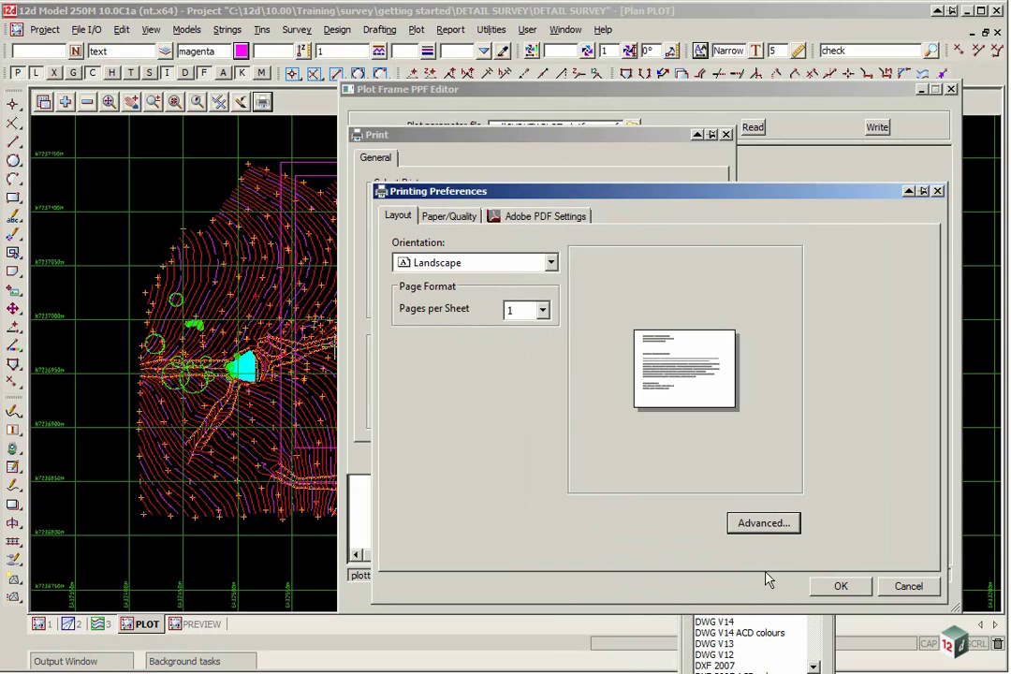
click(840, 586)
click(563, 458)
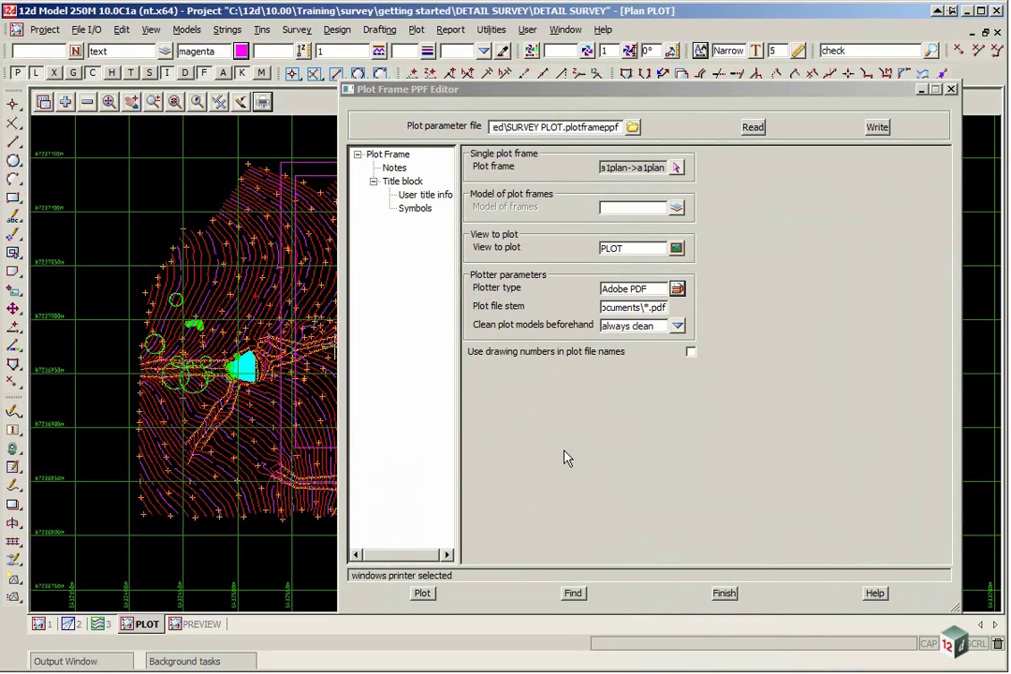
Plot the drawing to PDF, saving it as 'a1 plot' in the DETAIL SURVEY folder.
click(423, 593)
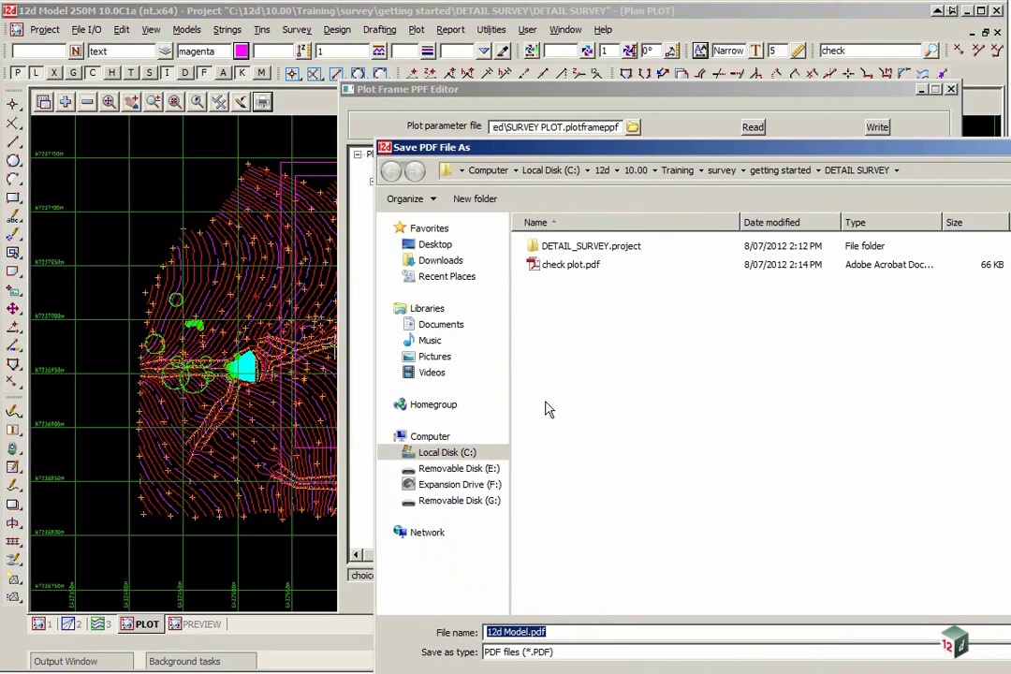
drag(579, 151, 286, 65)
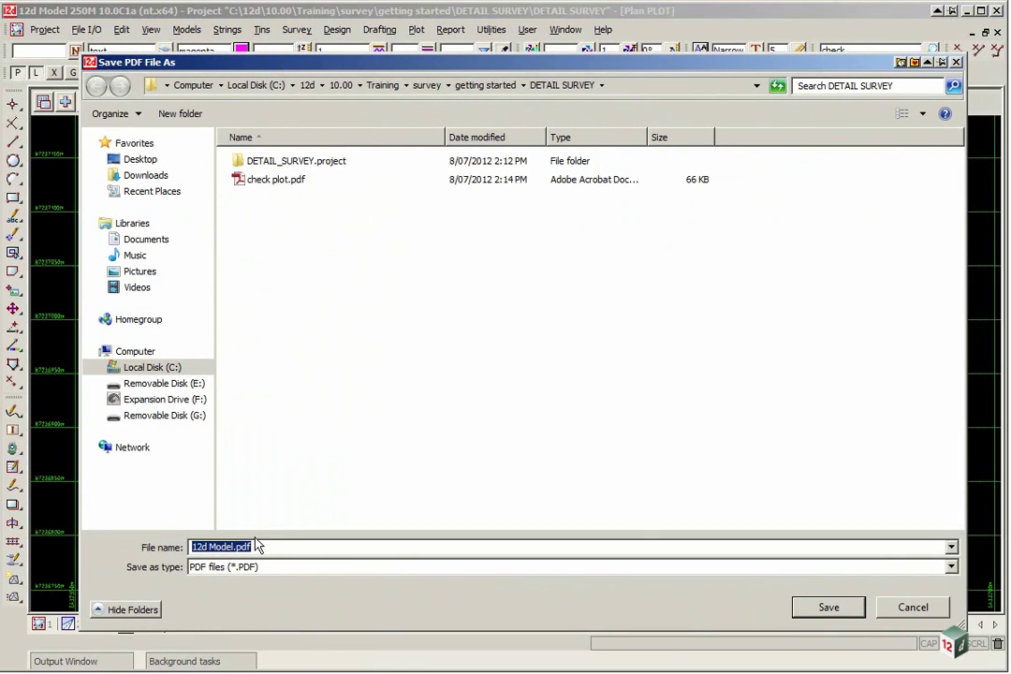
drag(231, 547, 99, 550)
text(a1 plot)
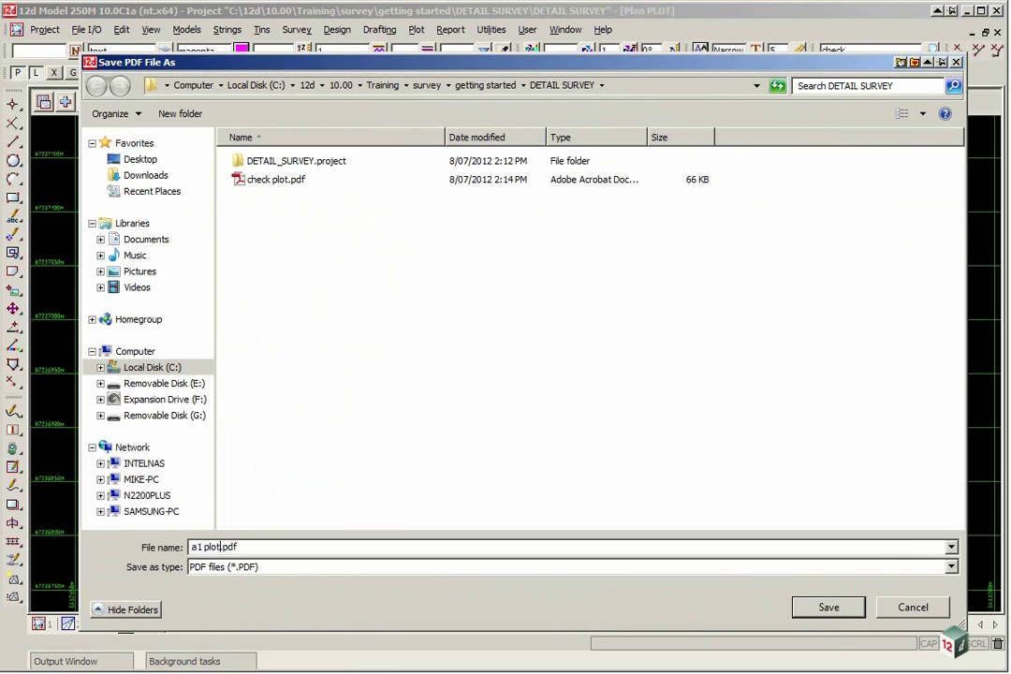
click(830, 607)
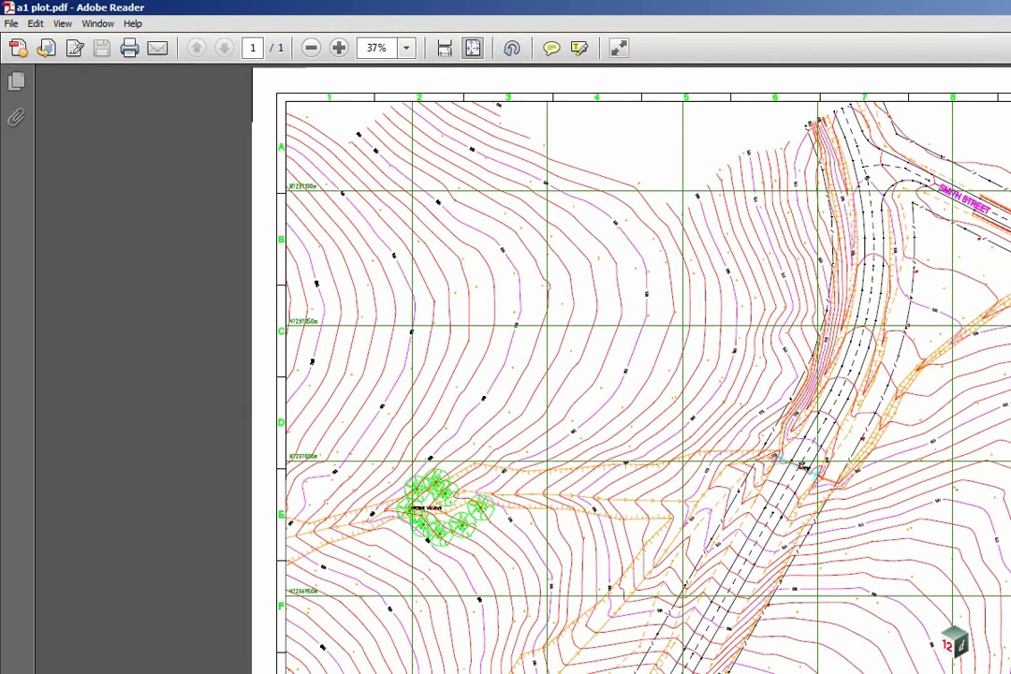
Maximise the Adobe Reader window and zoom the plotted sheet in to 75%.
double_click(842, 8)
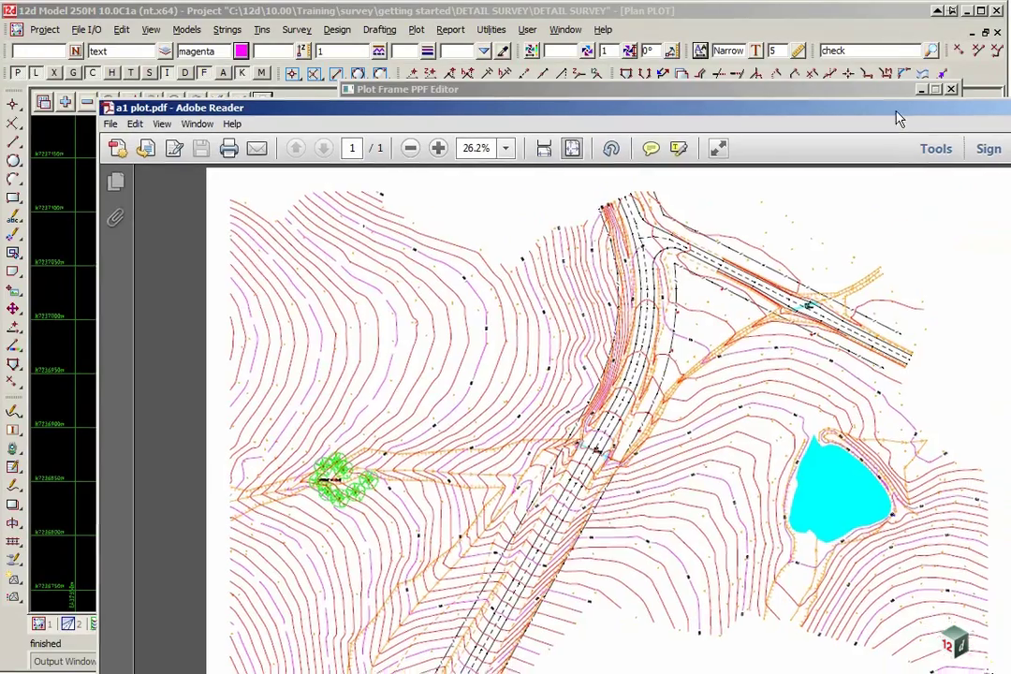
drag(900, 117, 833, 47)
double_click(831, 42)
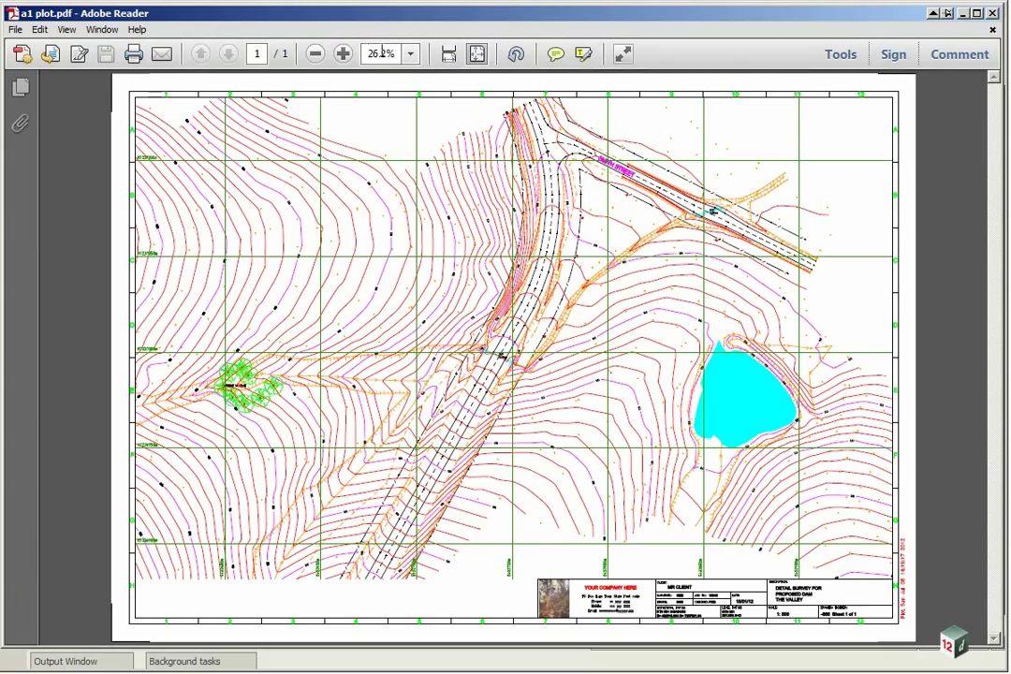
click(343, 54)
click(342, 55)
click(342, 55)
click(343, 54)
click(343, 54)
Pan across the sheet to inspect the DETAIL SURVEY FOR PROPOSED DAM title block.
mouse_move(477, 640)
mouse_down()
mouse_move(611, 655)
mouse_move(856, 646)
mouse_up()
scroll(775, 526, down, 6)
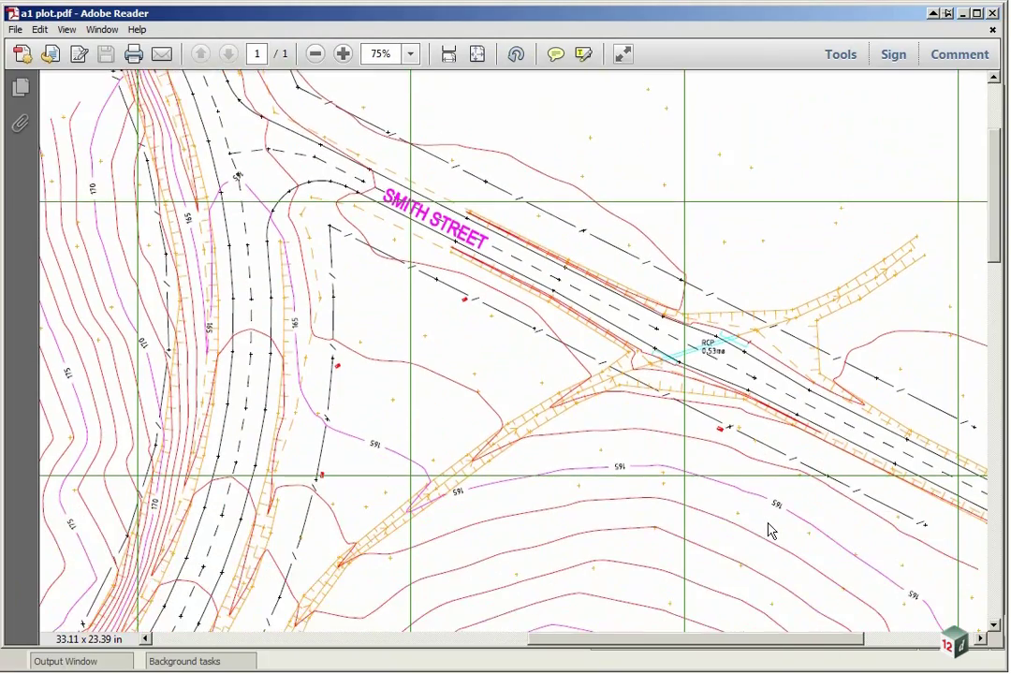
scroll(775, 526, down, 9)
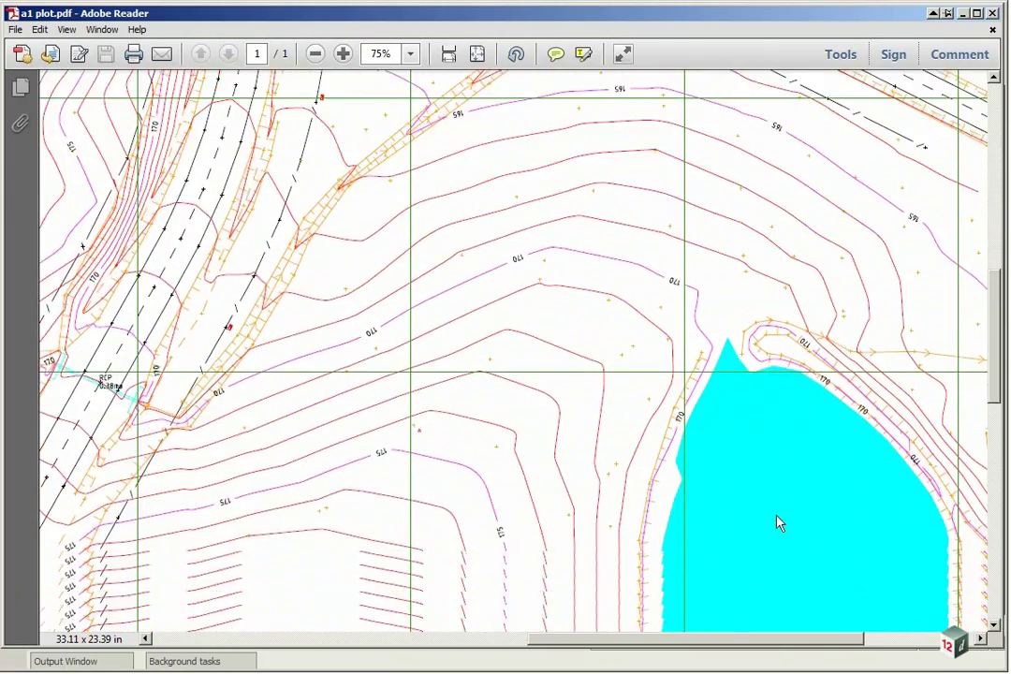
scroll(784, 521, down, 8)
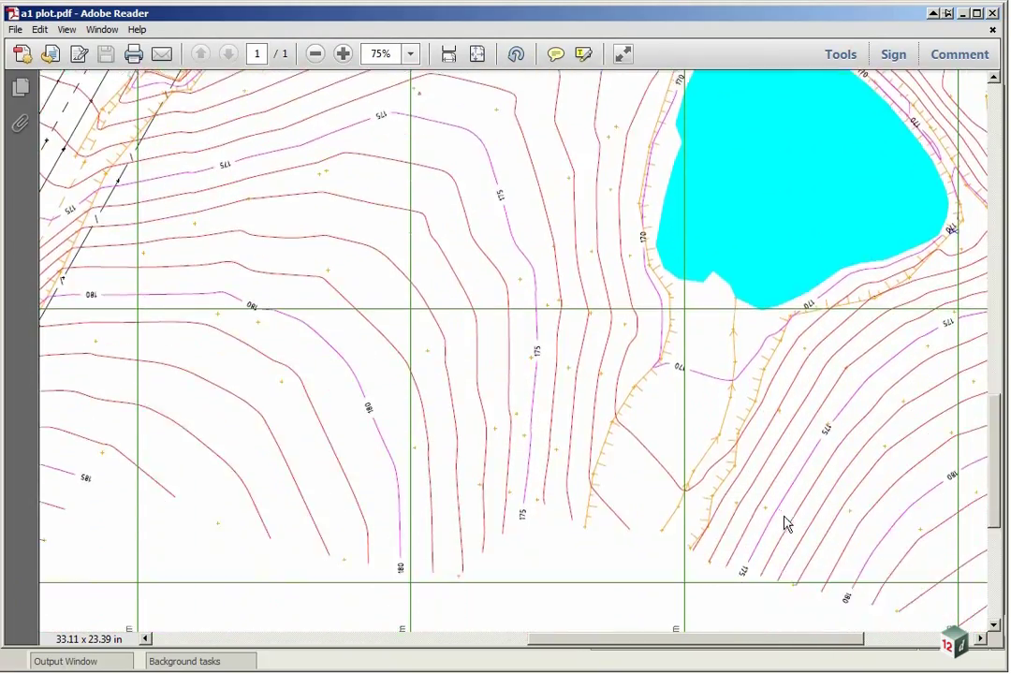
scroll(788, 527, down, 1)
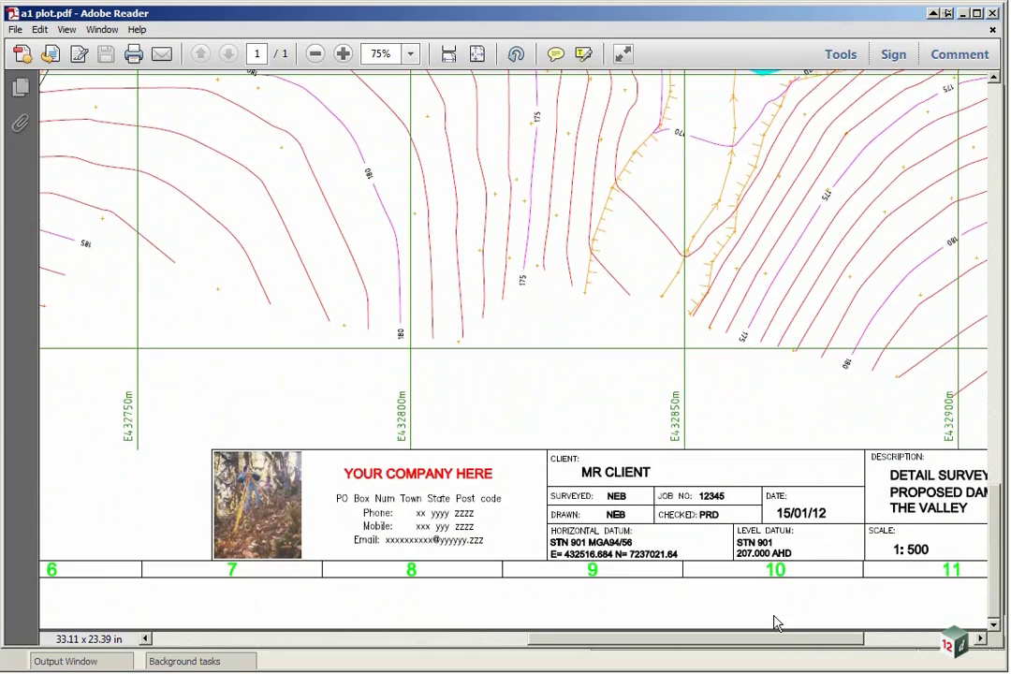
mouse_move(778, 643)
mouse_down()
mouse_move(883, 649)
mouse_move(805, 660)
mouse_up()
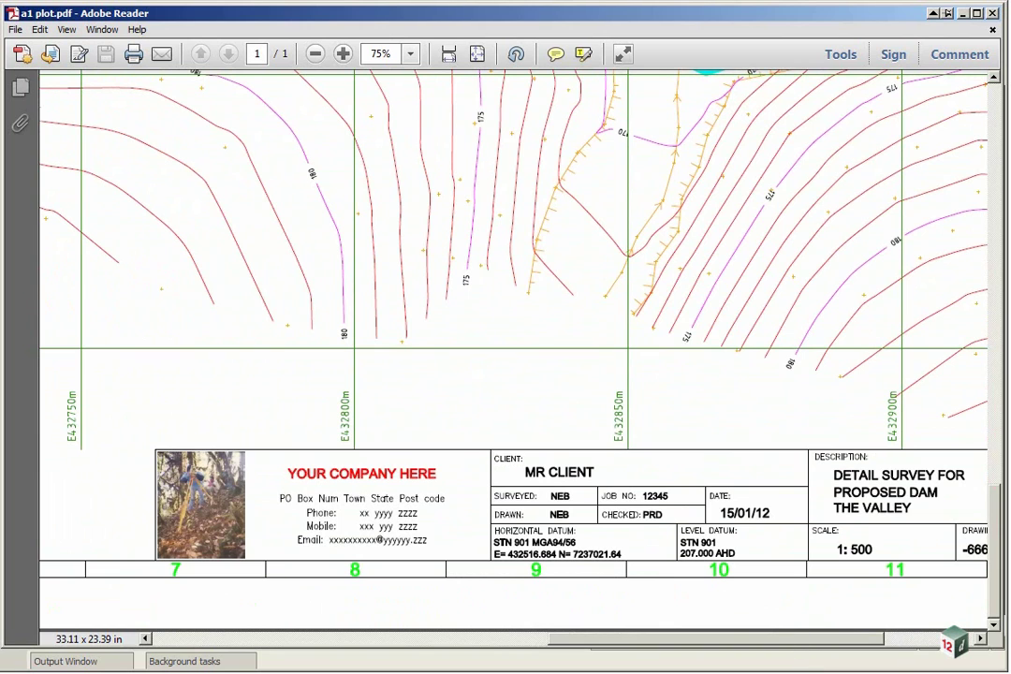
Close the PDF and write the plot settings to parameter file TRAINING PLAN PLOT.
click(993, 14)
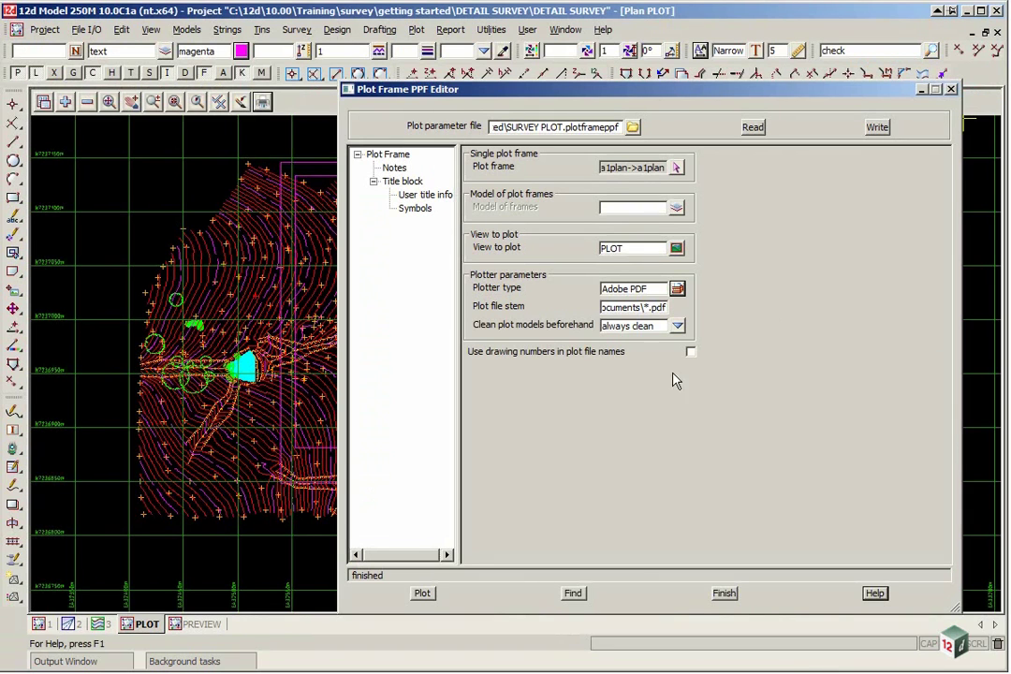
drag(554, 94, 525, 34)
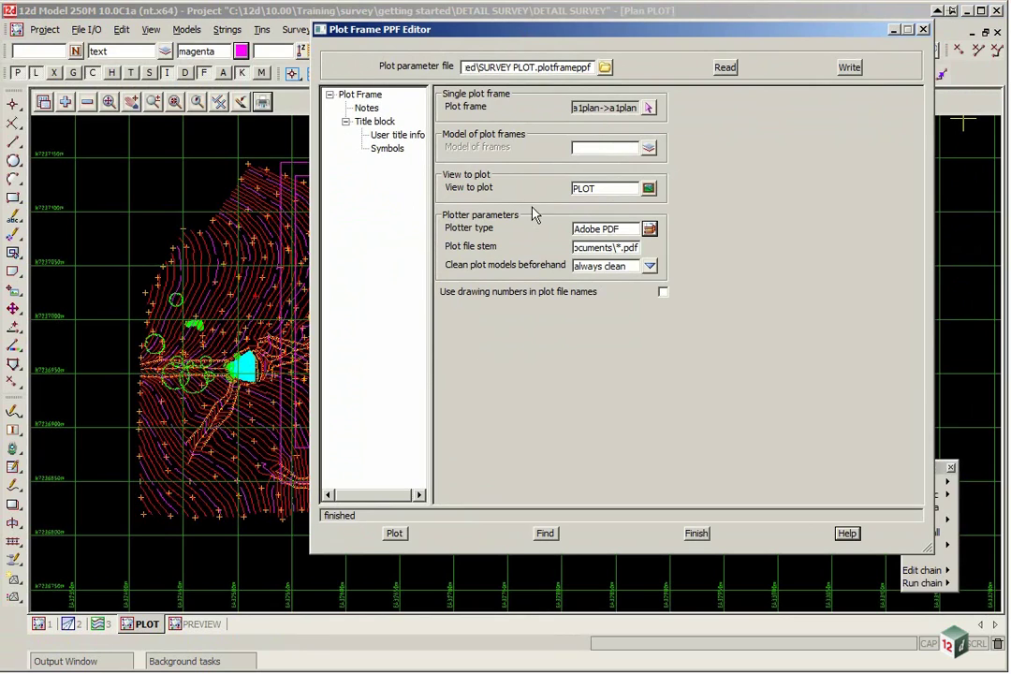
click(591, 66)
key(Delete)
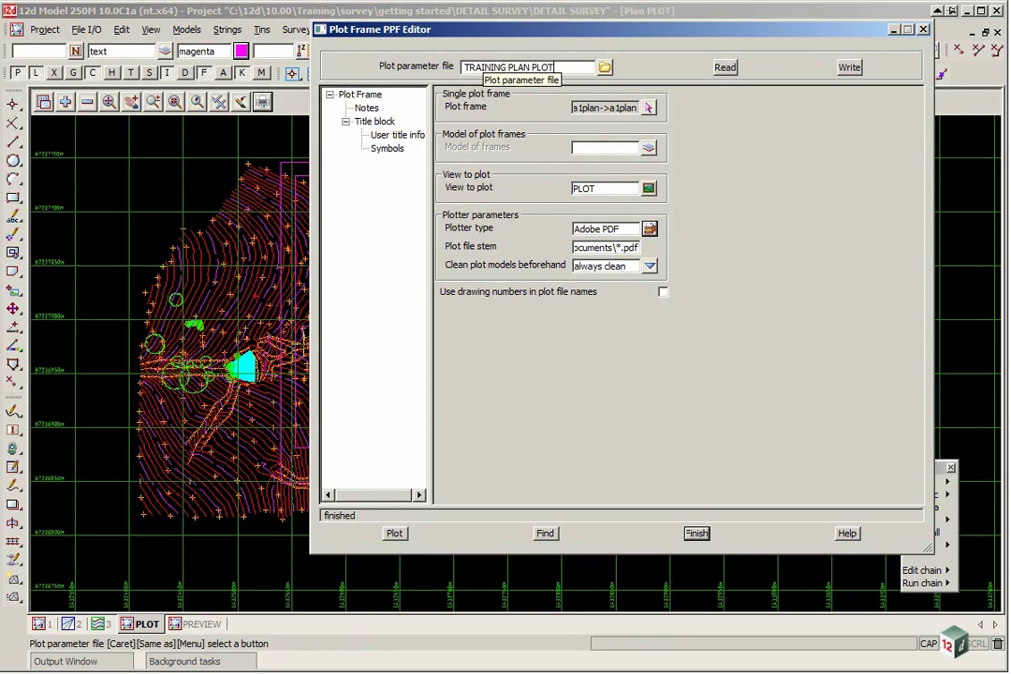
key(Return)
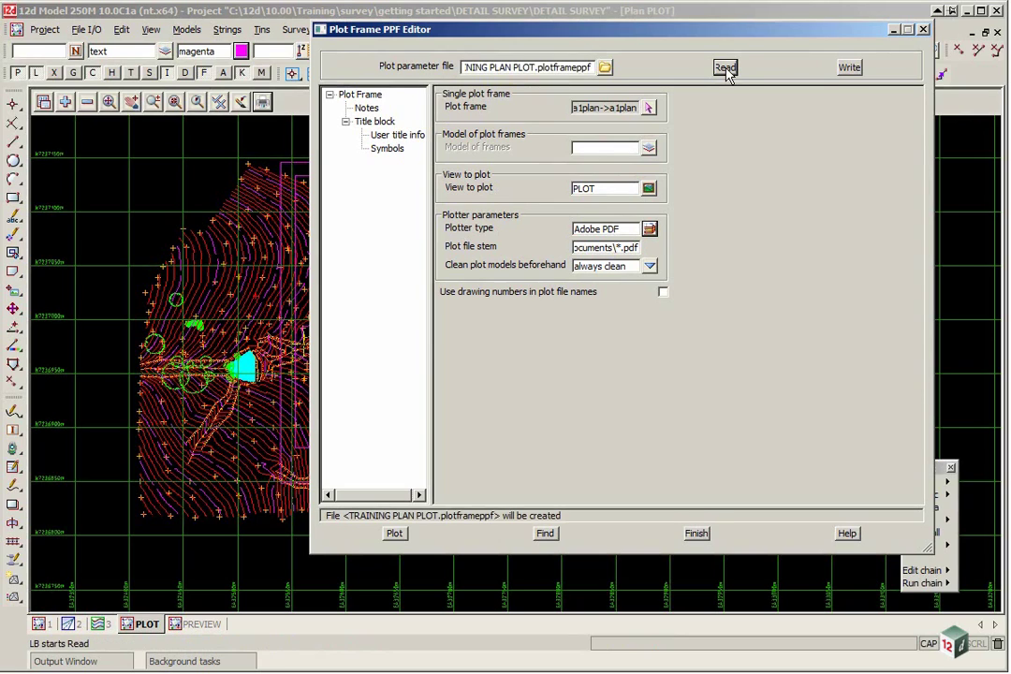
click(849, 68)
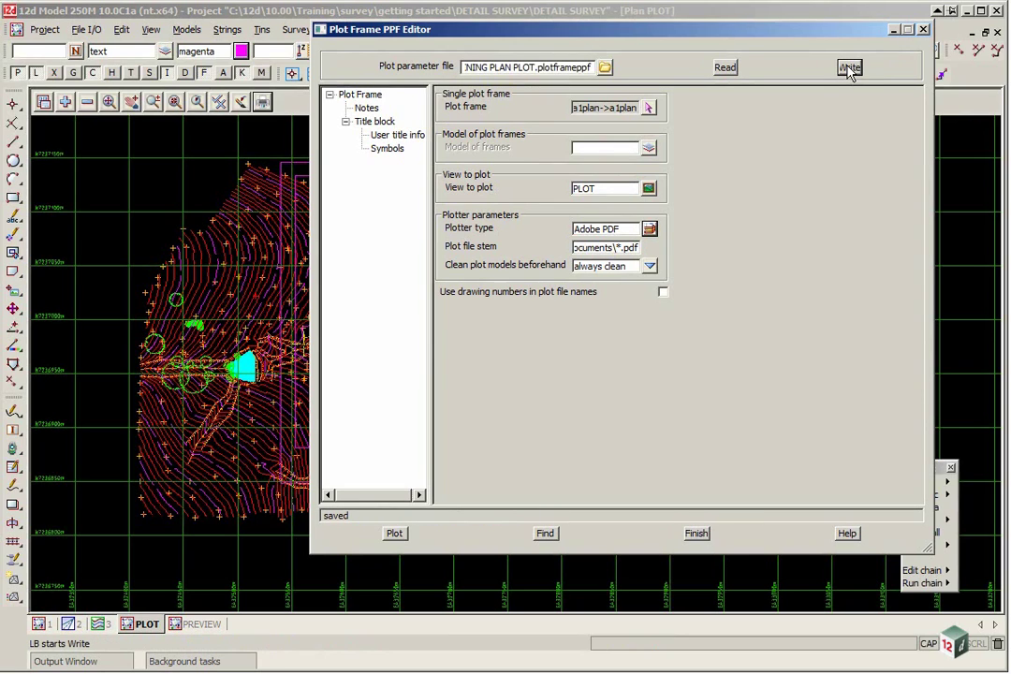